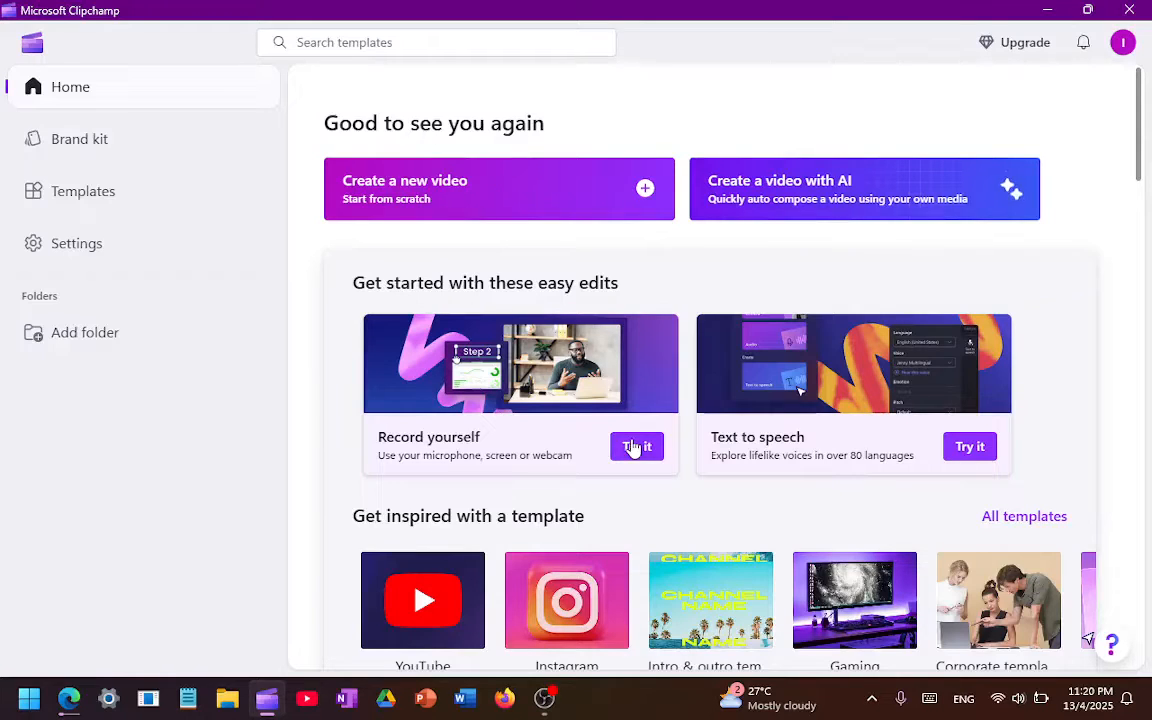
# Start a new video project and import vsdc tut.mp4 from the Videos folder.
pyautogui.click(583, 597)
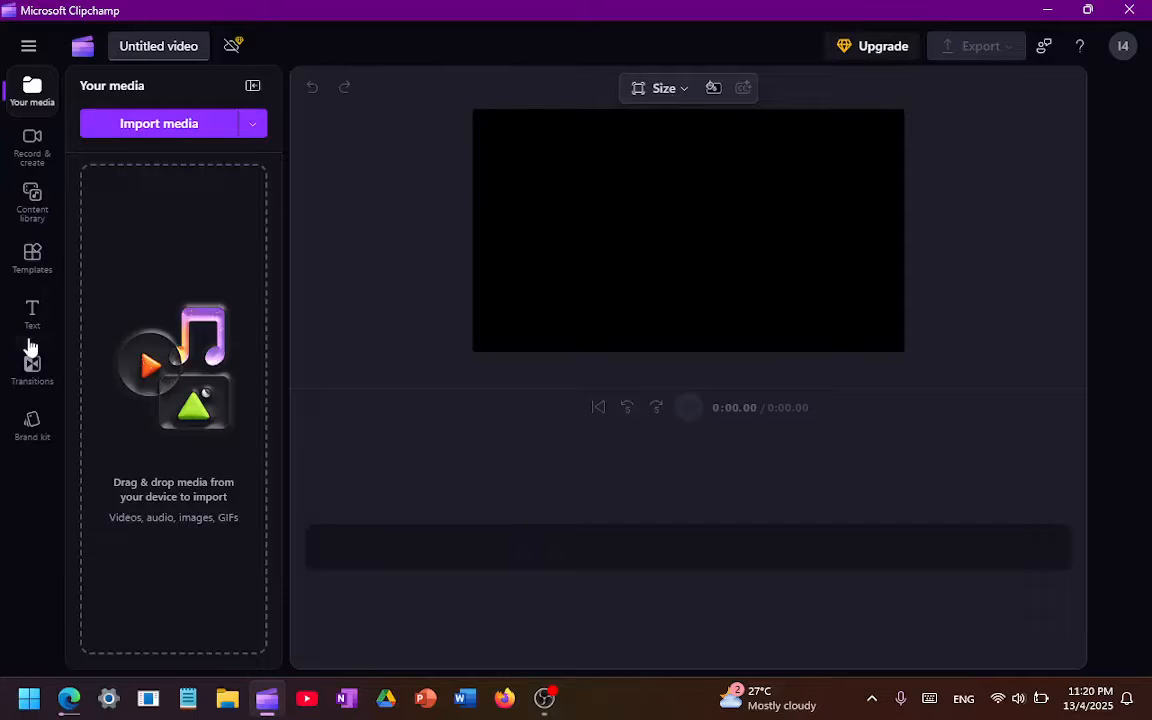
pyautogui.click(185, 135)
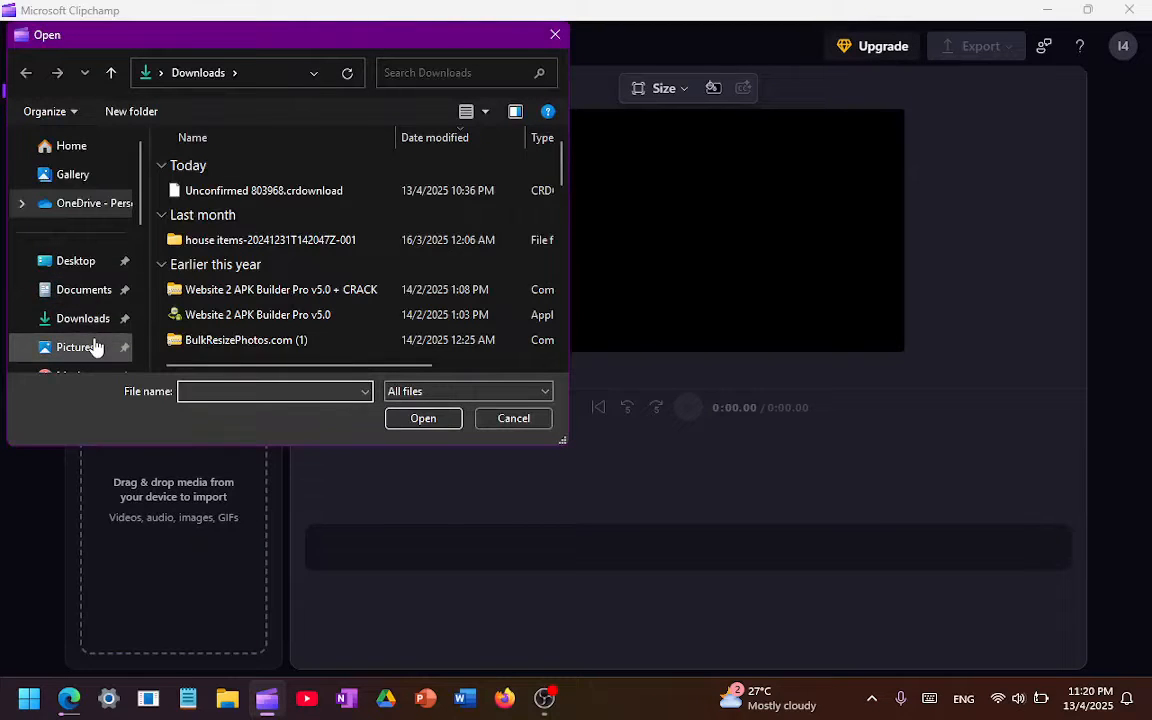
pyautogui.scroll(-3, 93, 342)
pyautogui.scroll(1, 127, 297)
pyautogui.scroll(1, 127, 297)
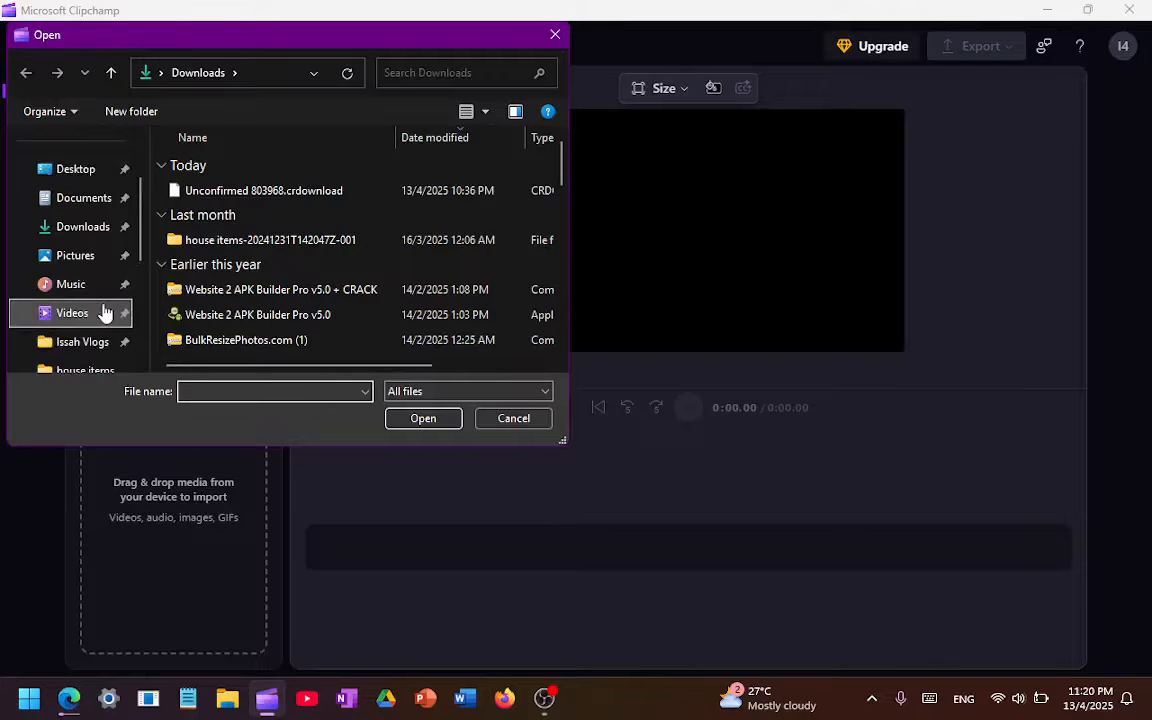
pyautogui.click(100, 312)
pyautogui.click(405, 190)
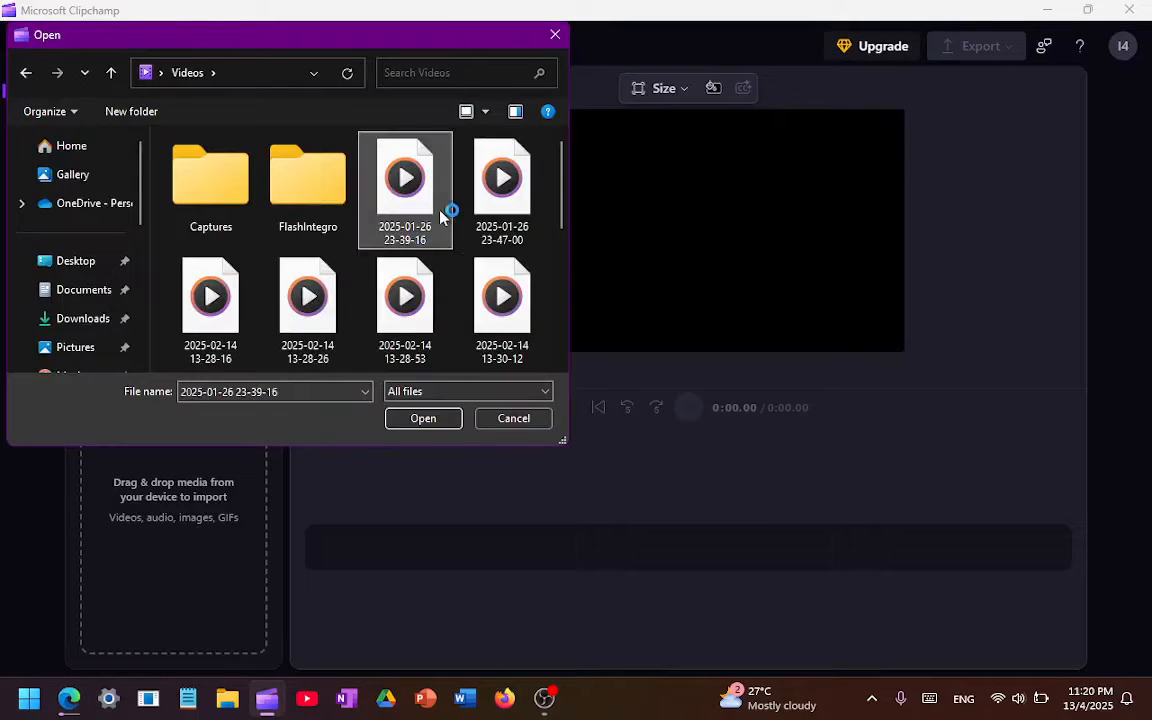
pyautogui.scroll(-5, 445, 250)
pyautogui.doubleClick(308, 303)
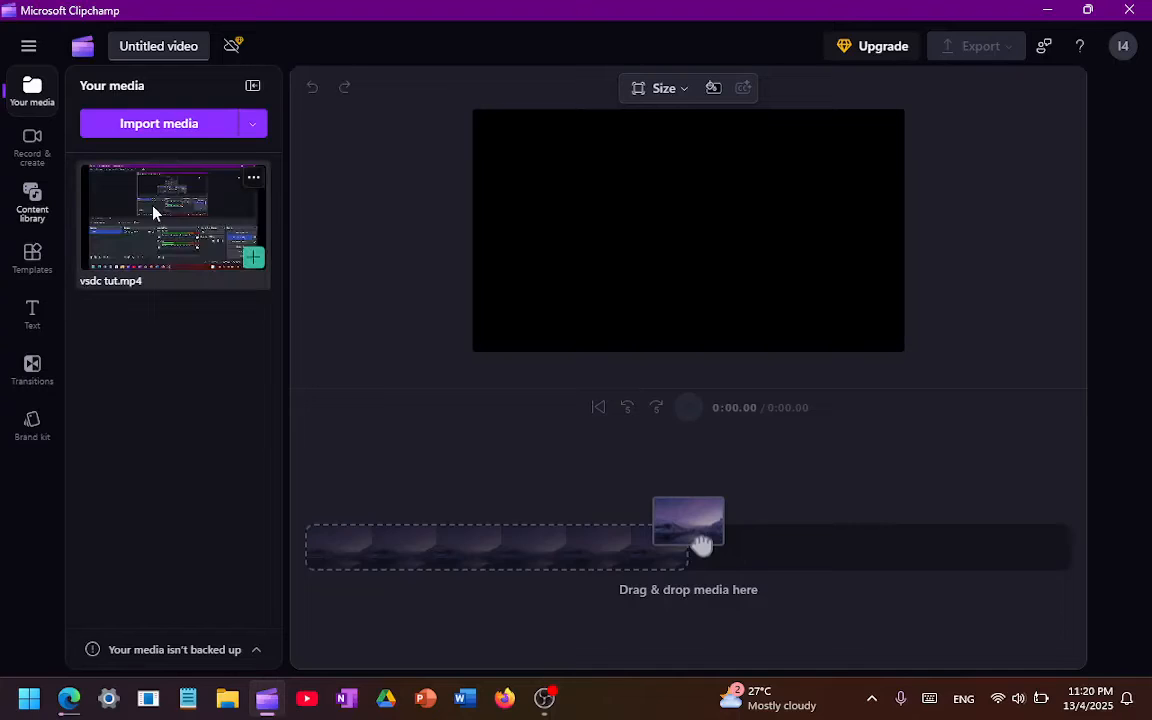
# Place vsdc tut.mp4 on the timeline and split the clip at 1:52.
pyautogui.moveTo(153, 212); pyautogui.dragTo(465, 540)
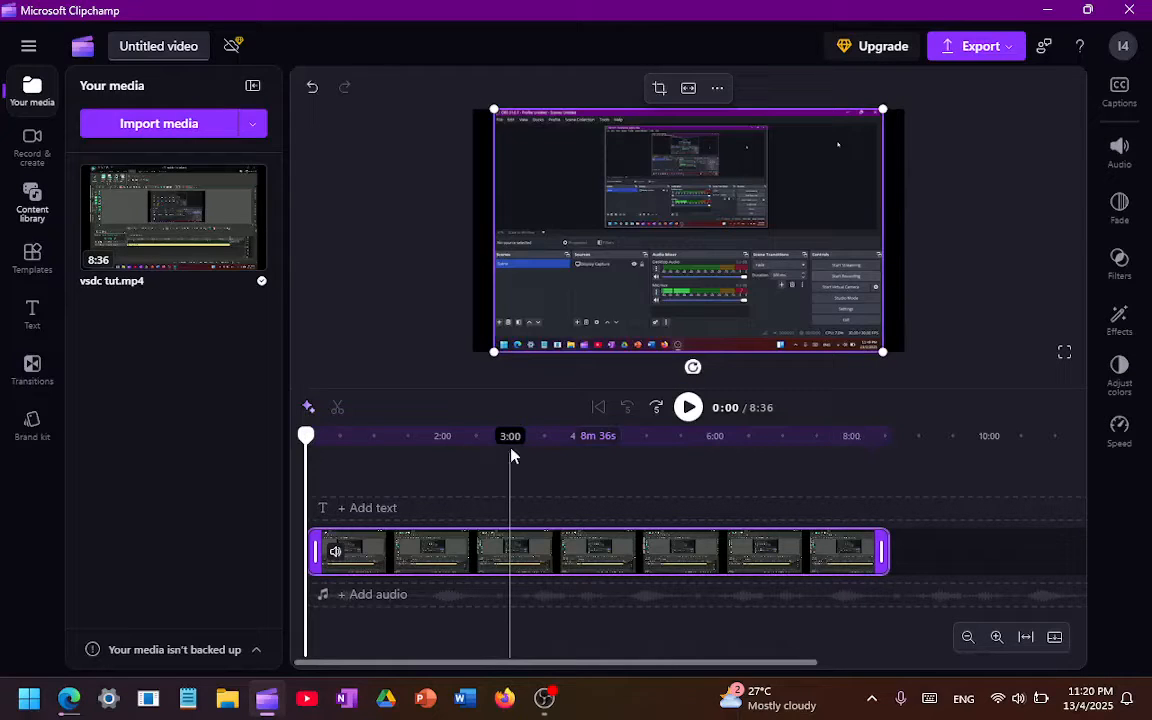
pyautogui.click(433, 455)
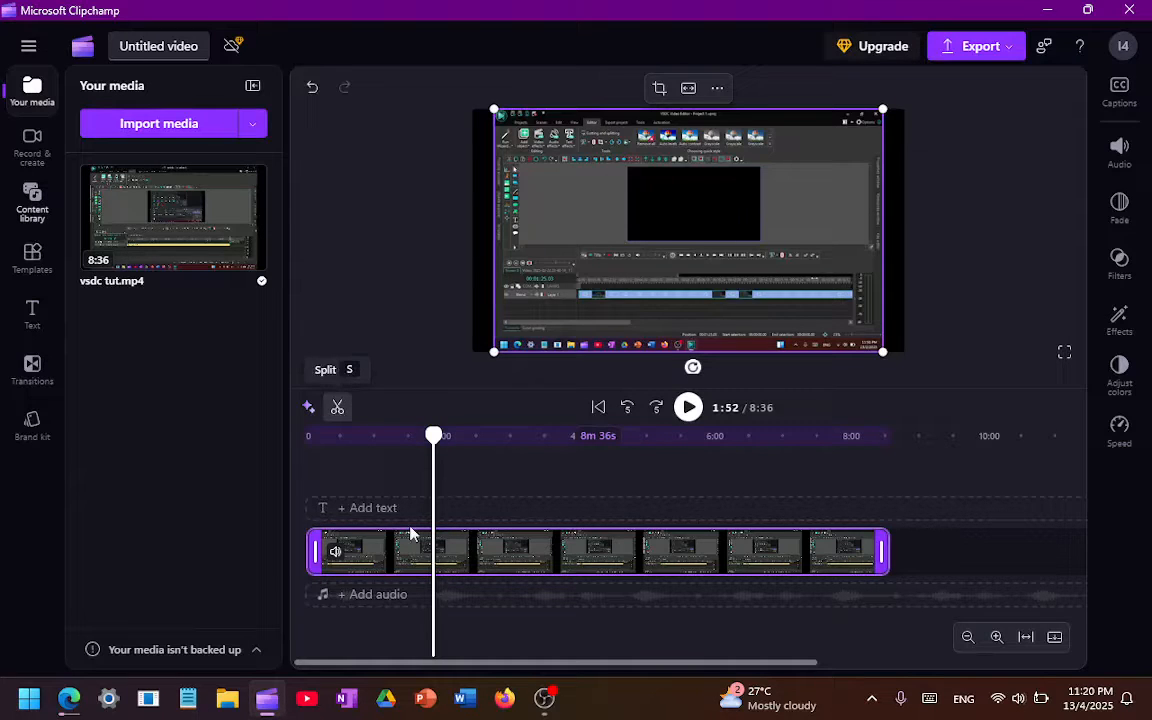
pyautogui.press('s')
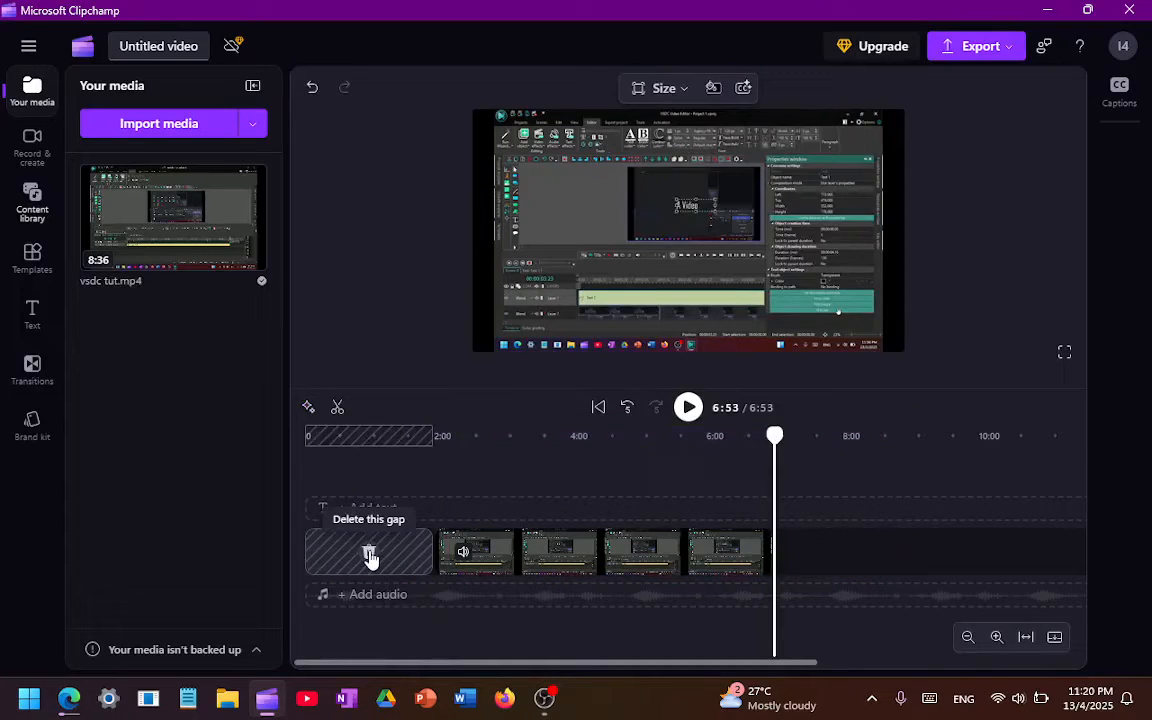
pyautogui.click(552, 546)
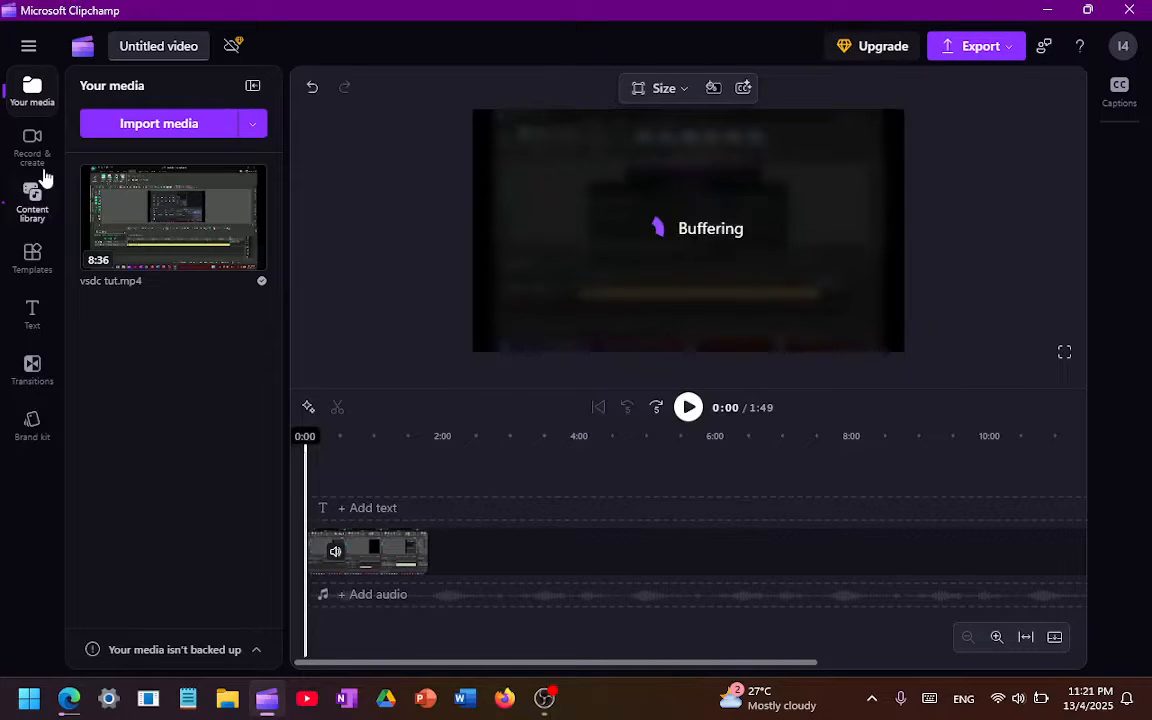
# Look through the content library, the templates and the available text styles.
pyautogui.click(44, 177)
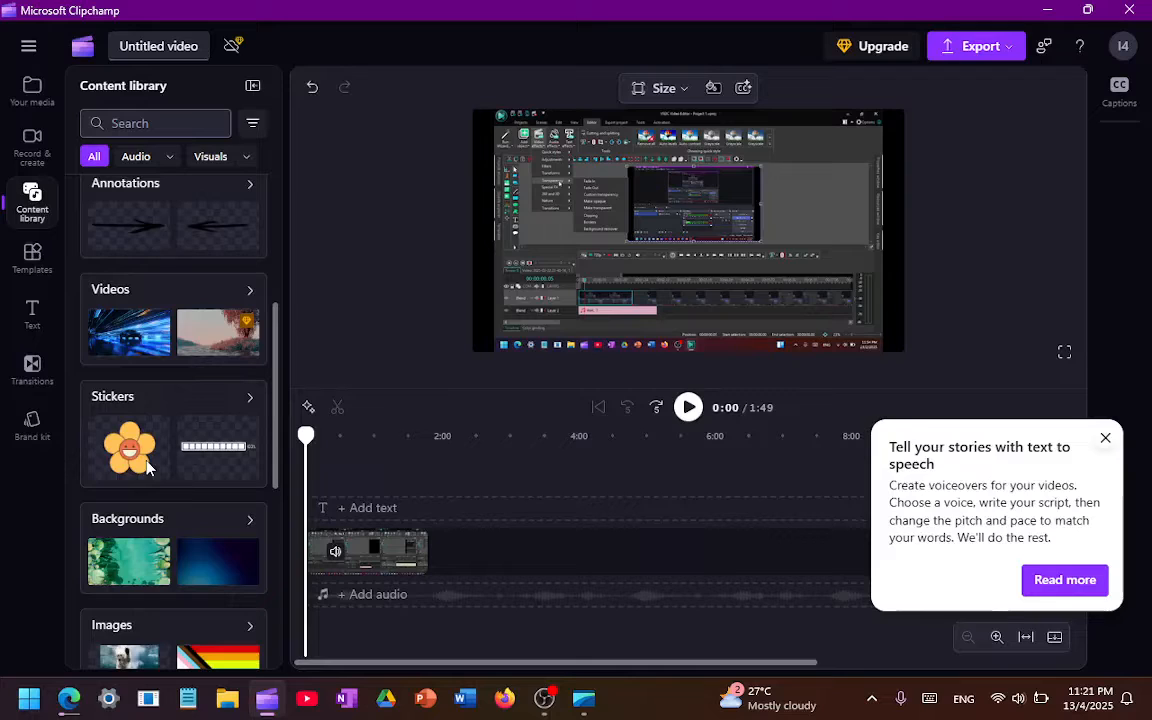
pyautogui.click(32, 257)
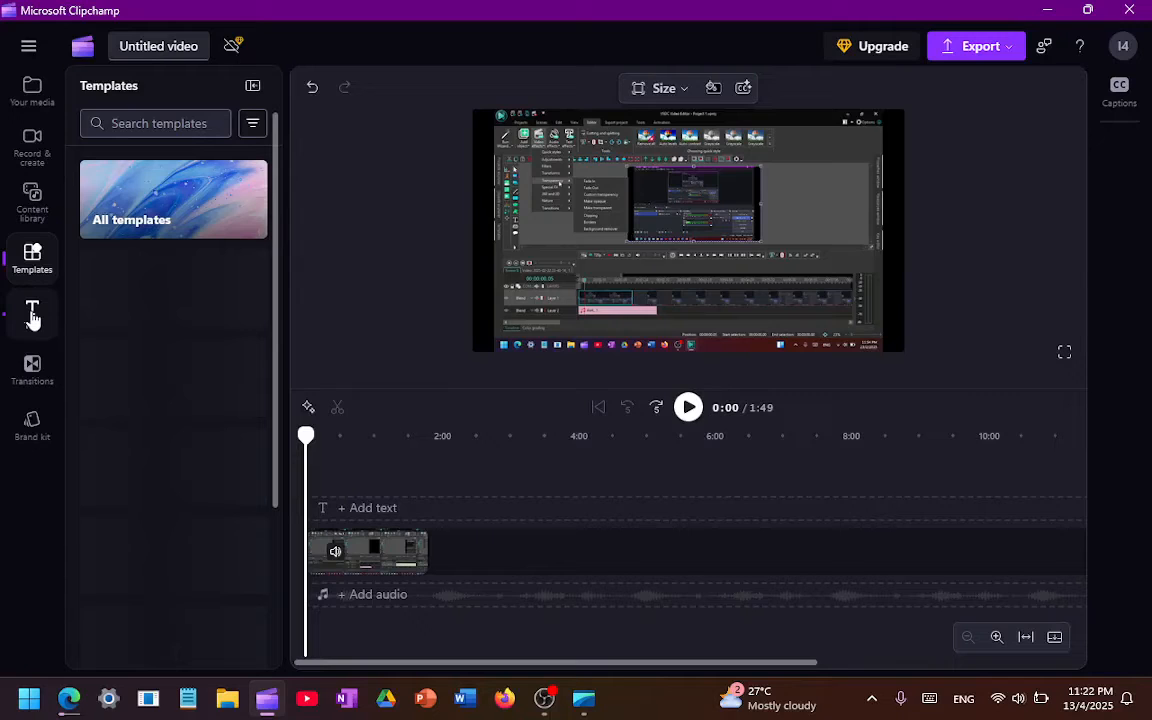
pyautogui.click(32, 314)
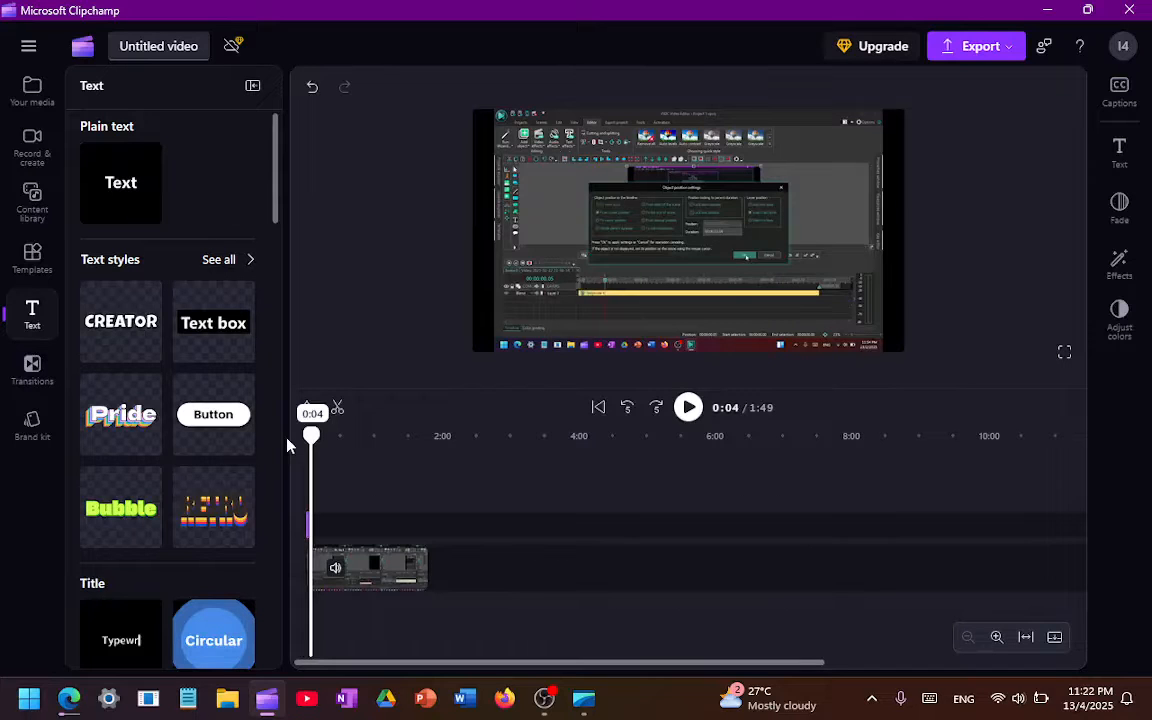
pyautogui.click(290, 444)
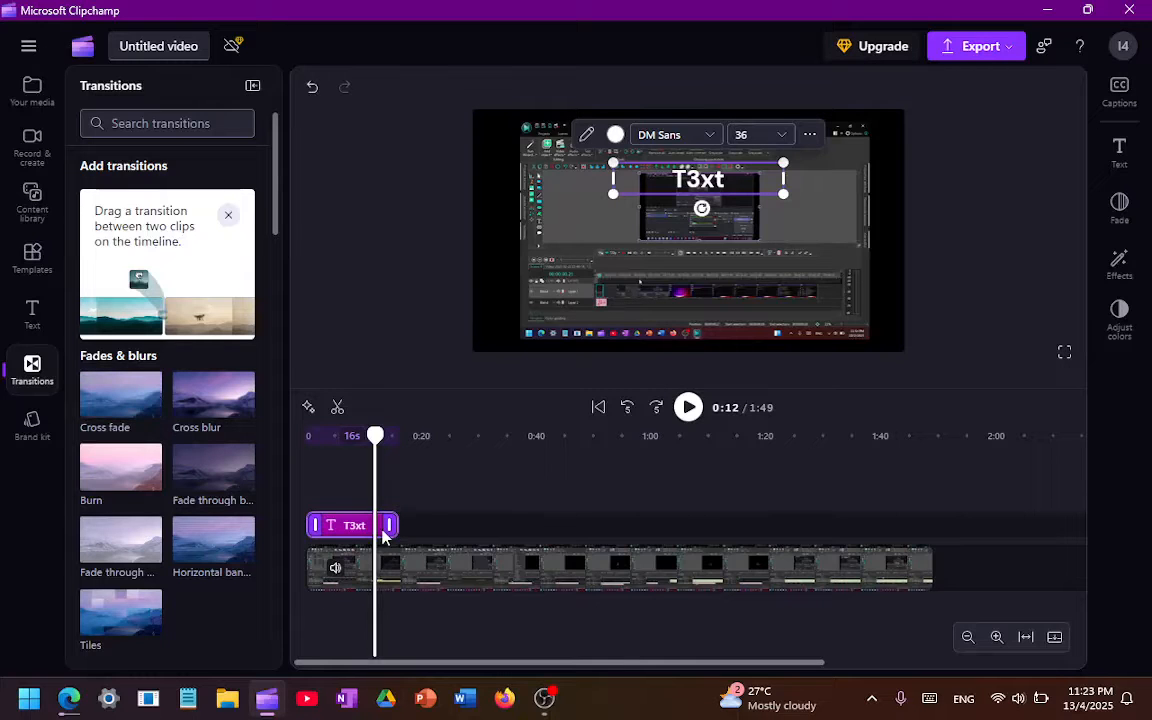
# Fit the timeline and move the second text clip so that it starts at about 0:23.
pyautogui.click(1025, 638)
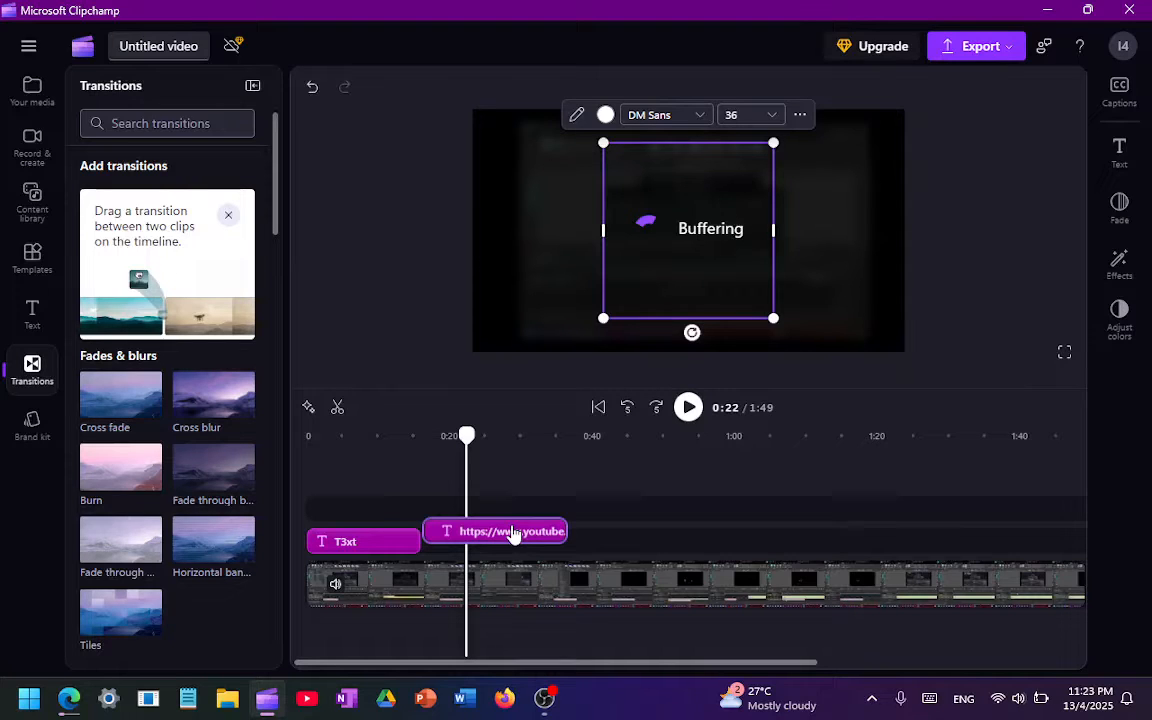
pyautogui.moveTo(513, 535); pyautogui.dragTo(568, 542)
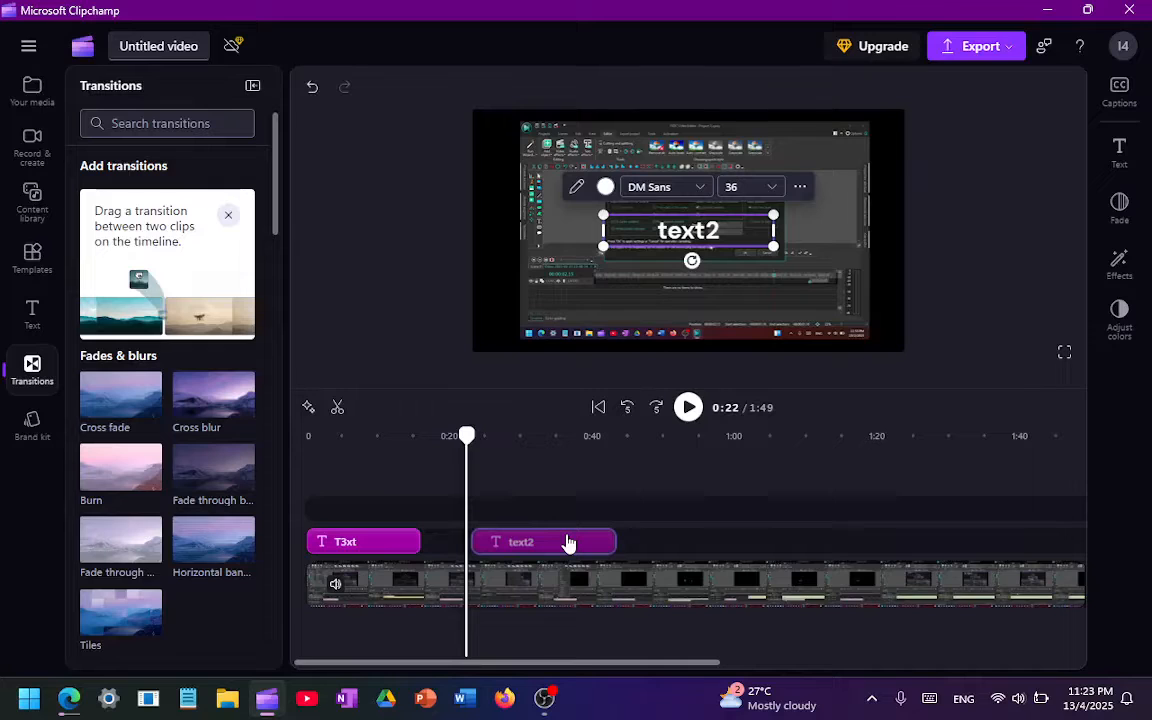
pyautogui.click(375, 510)
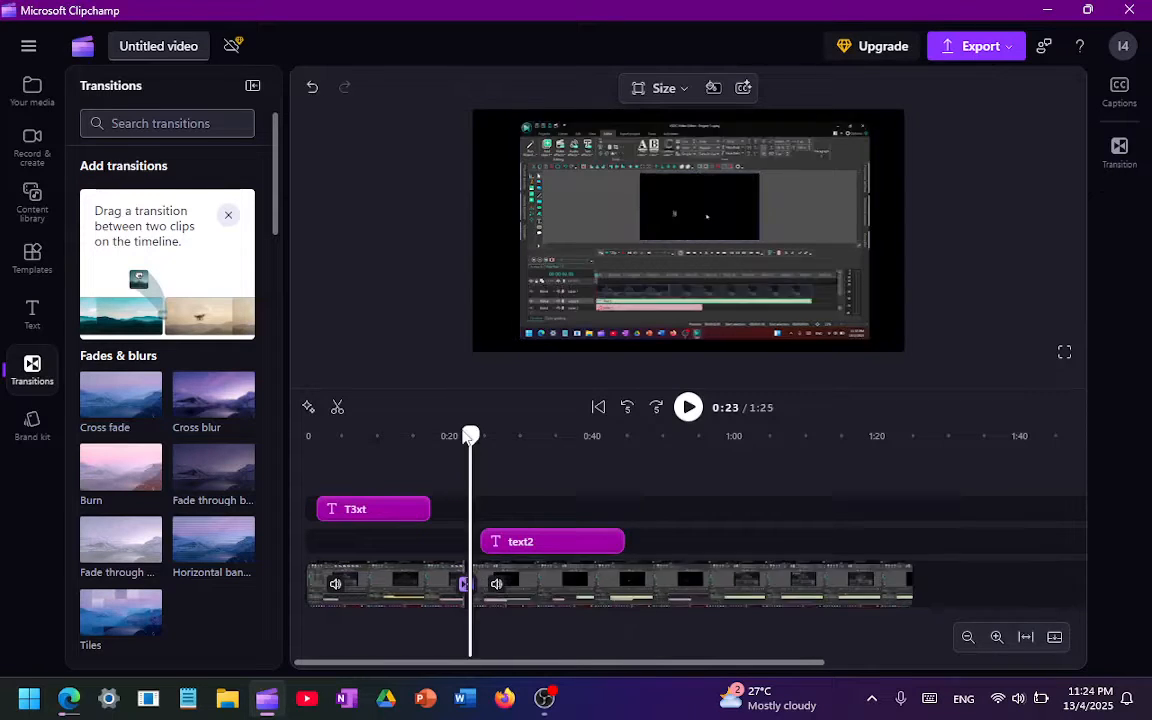
# Play the video from 0:20 to preview the transition between the two video clips.
pyautogui.moveTo(470, 436); pyautogui.dragTo(450, 440)
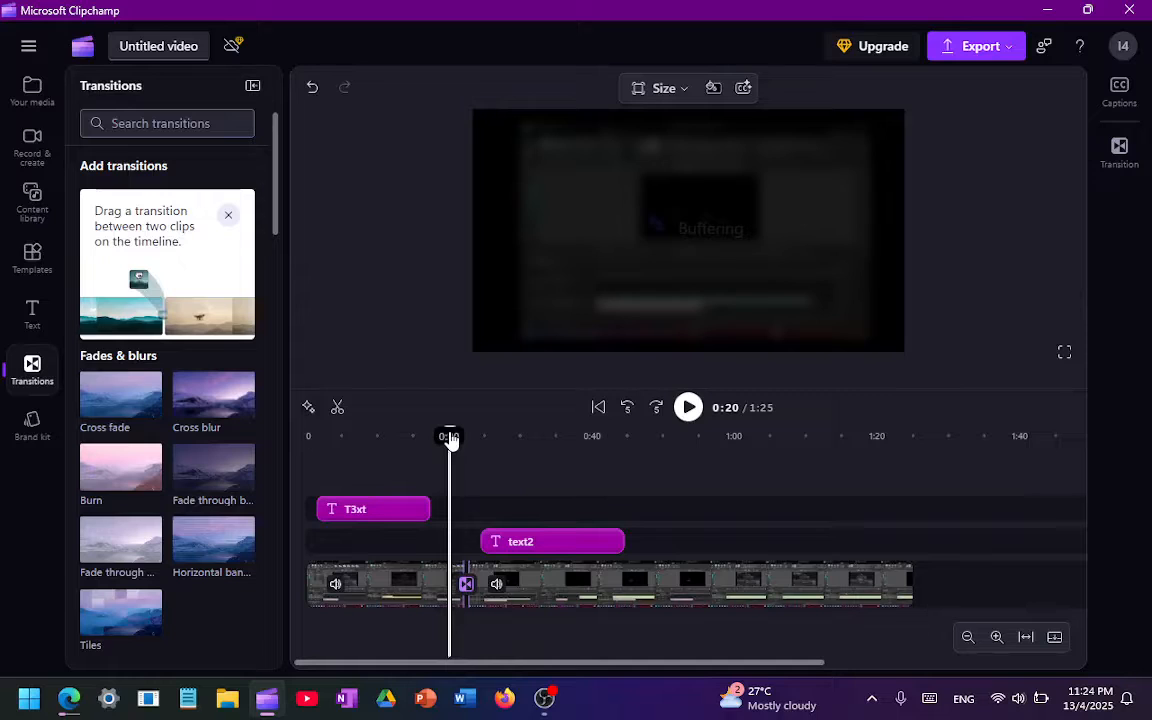
pyautogui.press('space')
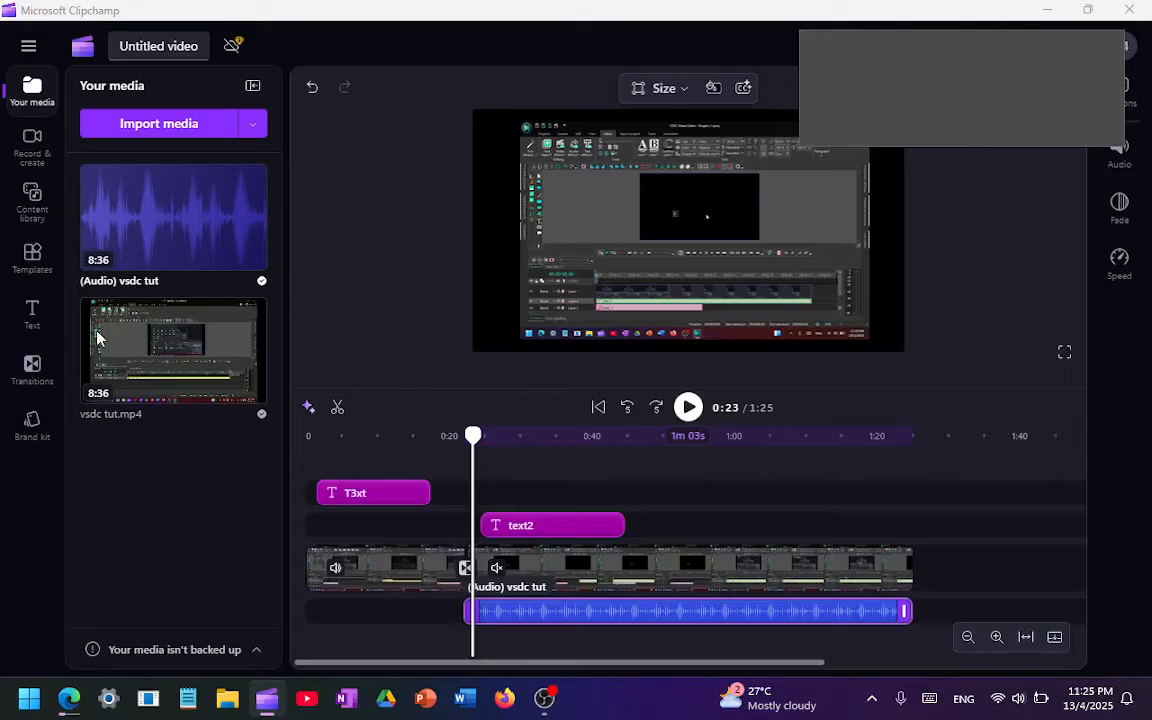
pyautogui.click(350, 361)
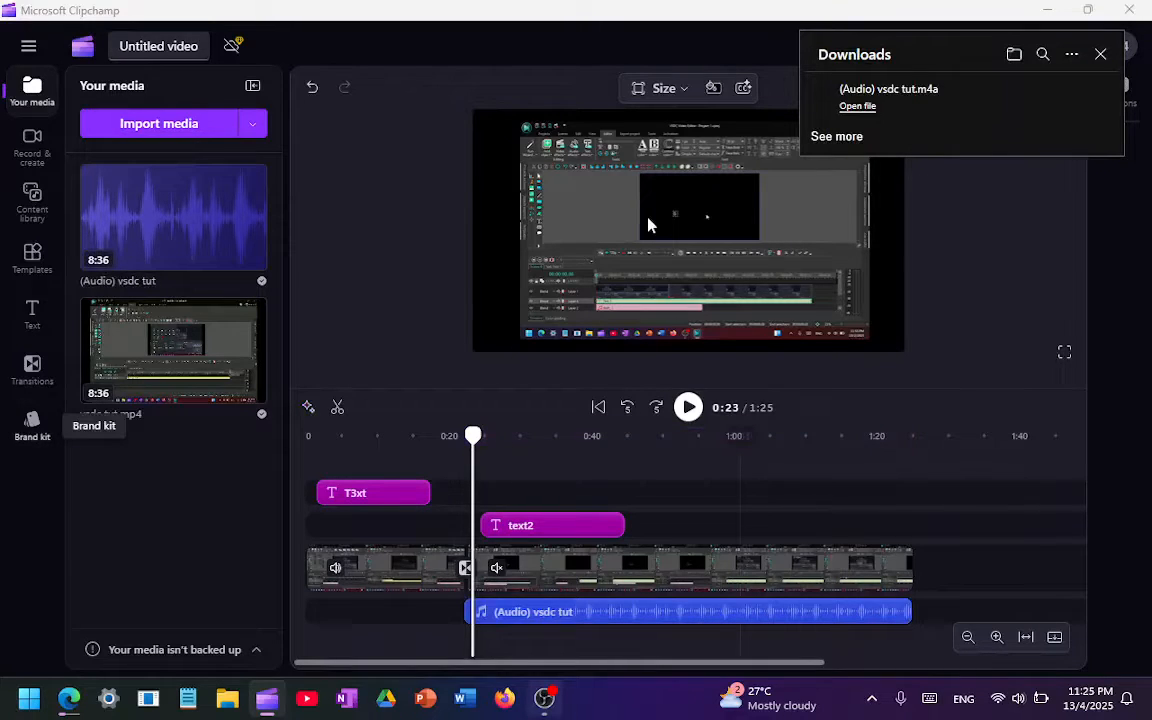
pyautogui.click(266, 700)
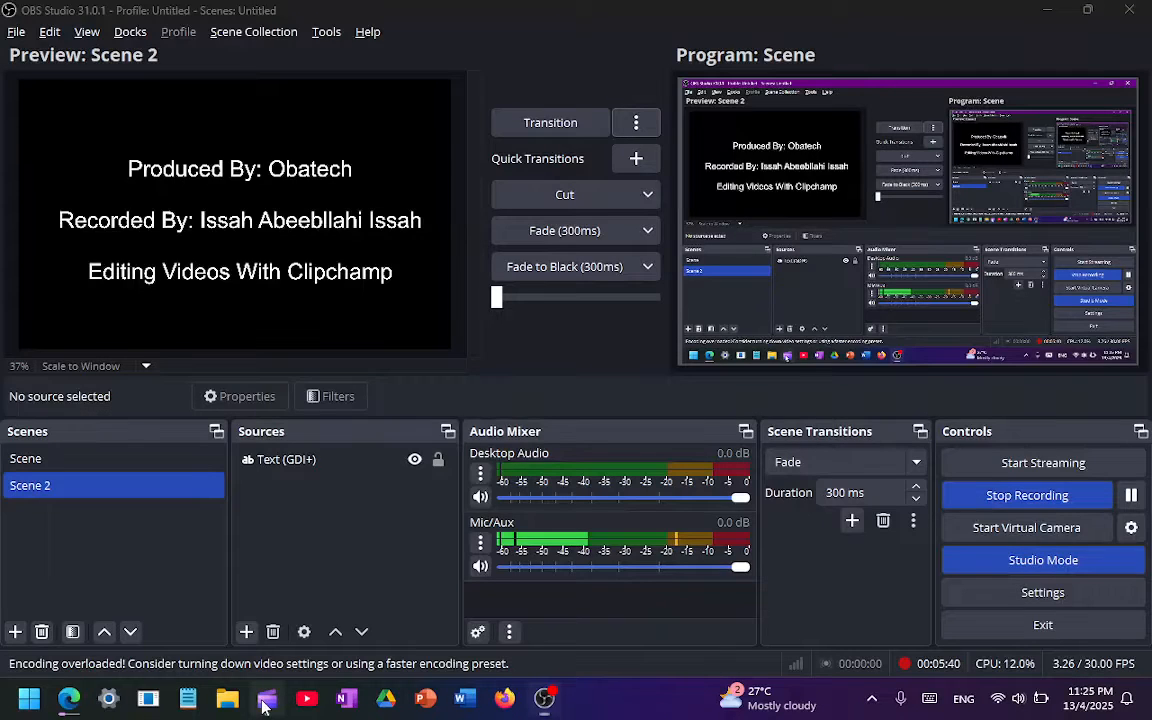
pyautogui.click(266, 700)
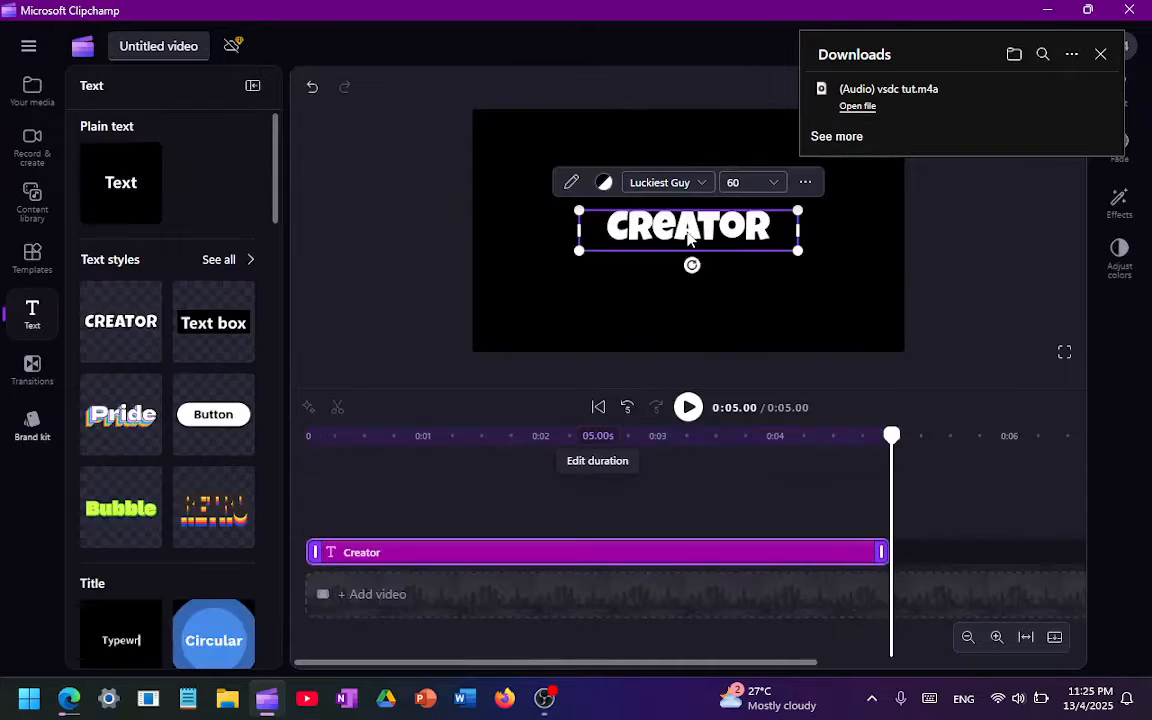
# Replace the Creator title's wording with "text" and set its font to Microsoft Pride.
pyautogui.doubleClick(687, 232)
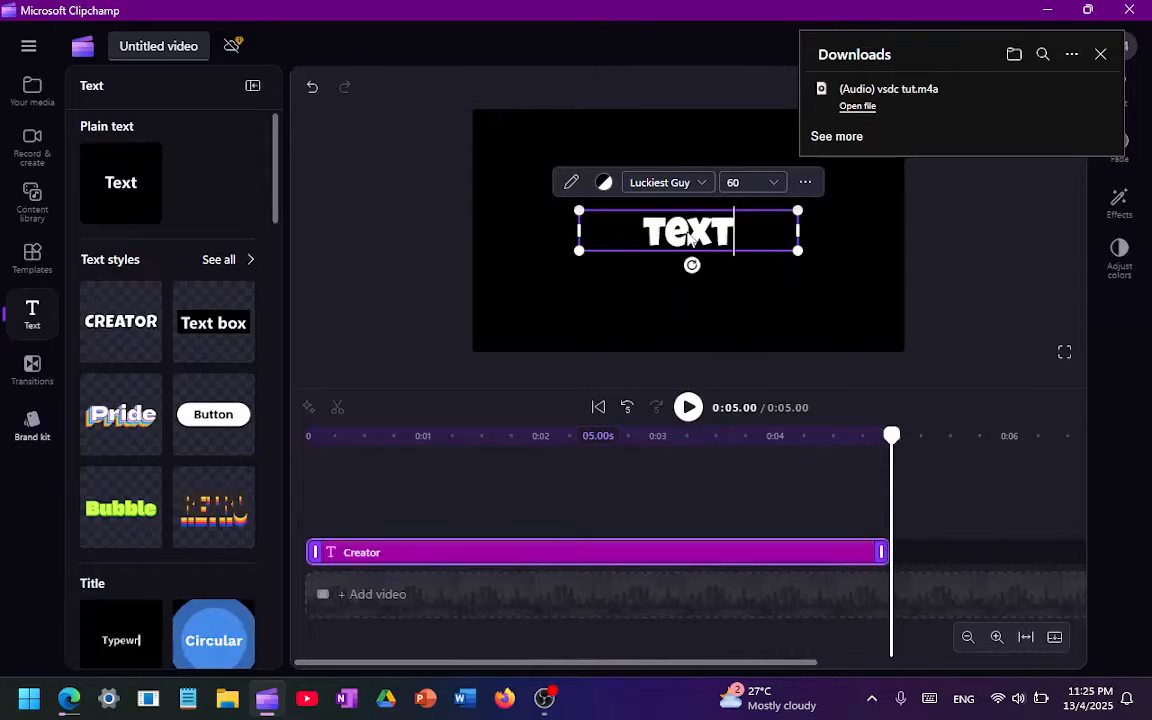
pyautogui.click(666, 182)
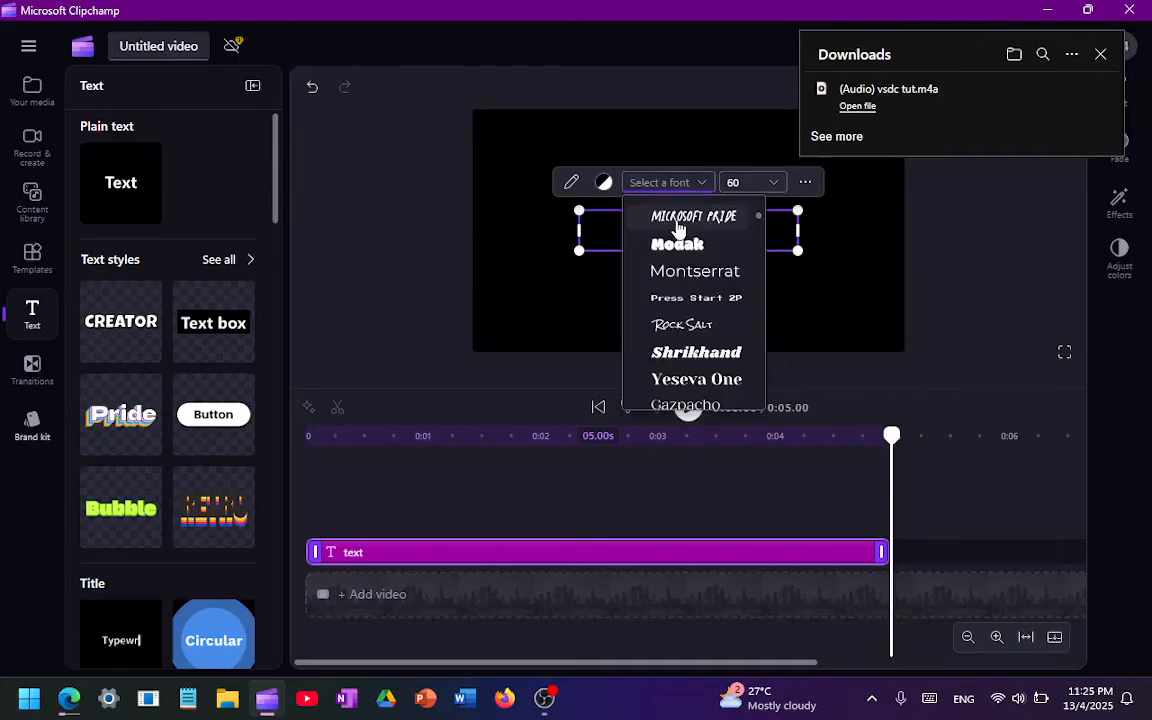
pyautogui.click(678, 220)
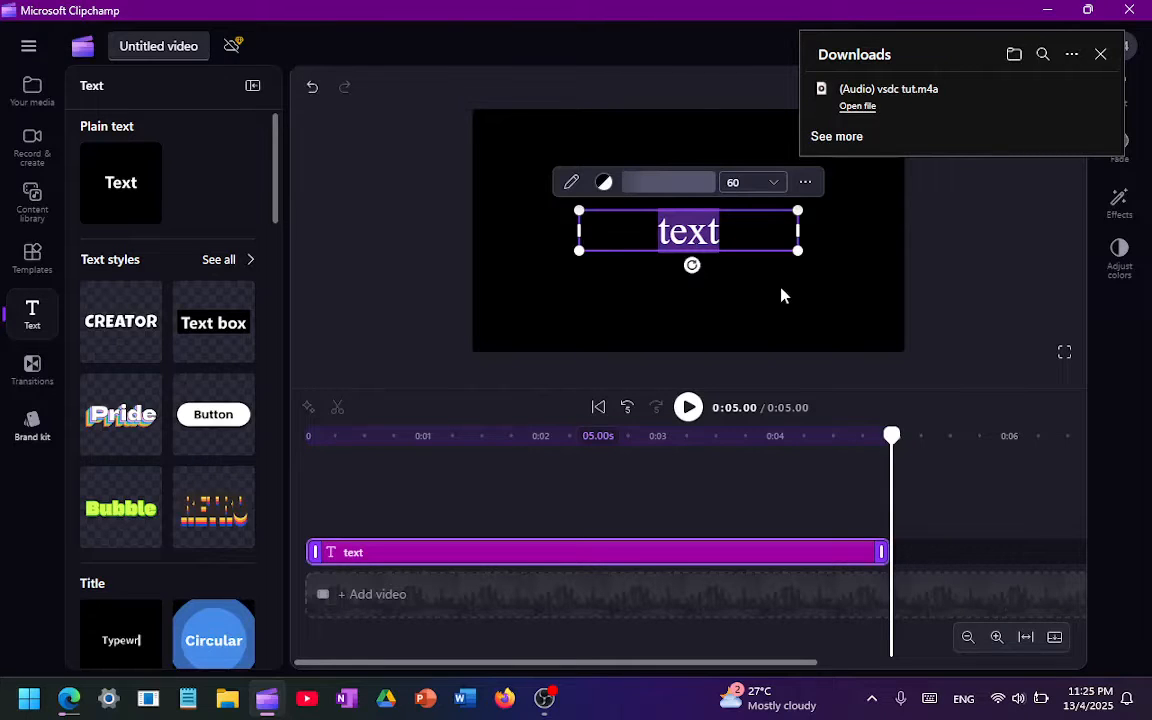
# Apply the Pulse effect to the text clip and play the clip to preview it.
pyautogui.click(1120, 200)
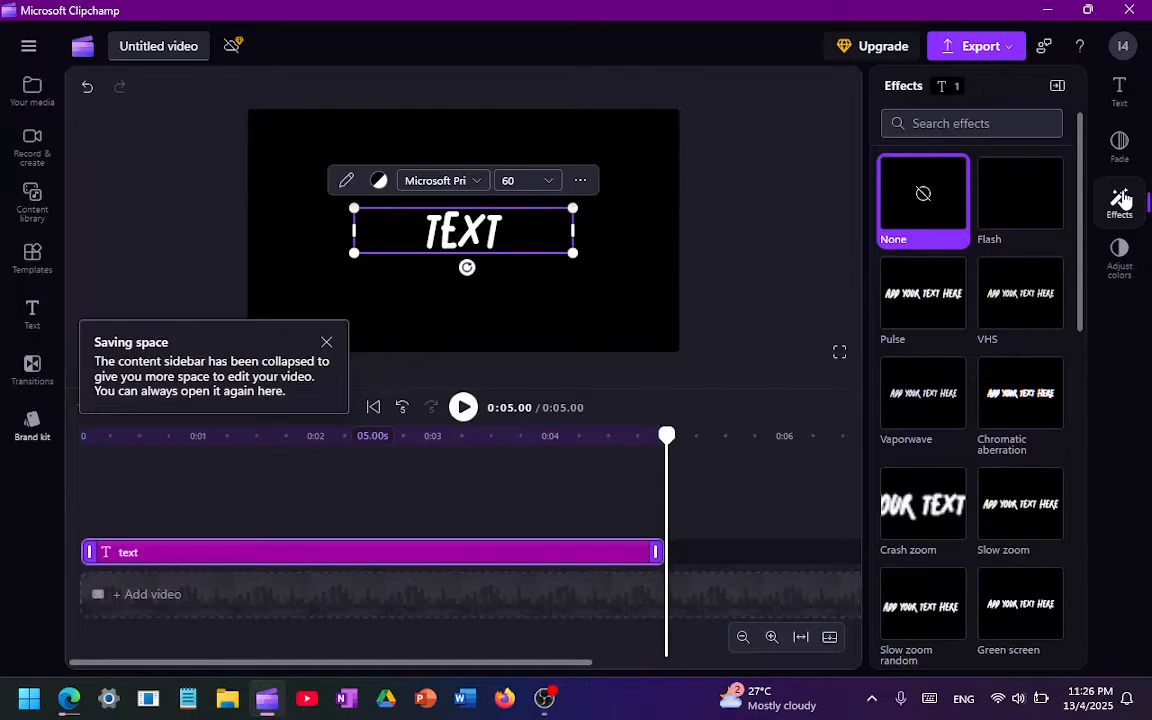
pyautogui.click(922, 300)
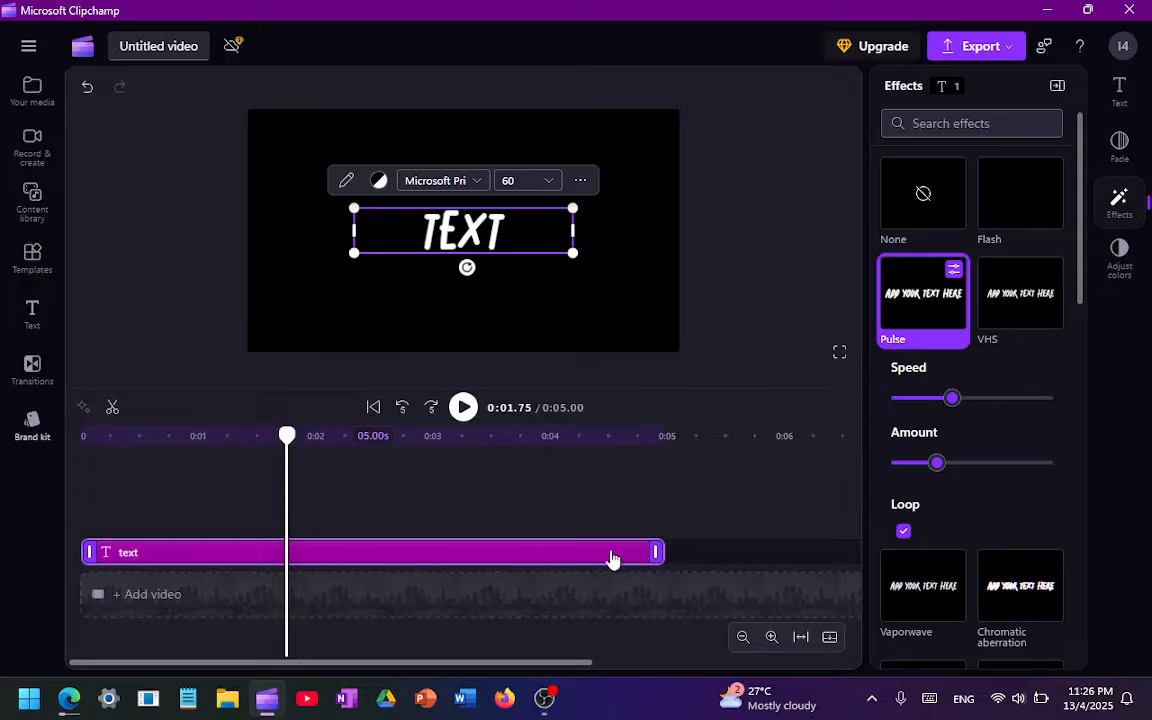
pyautogui.press('space')
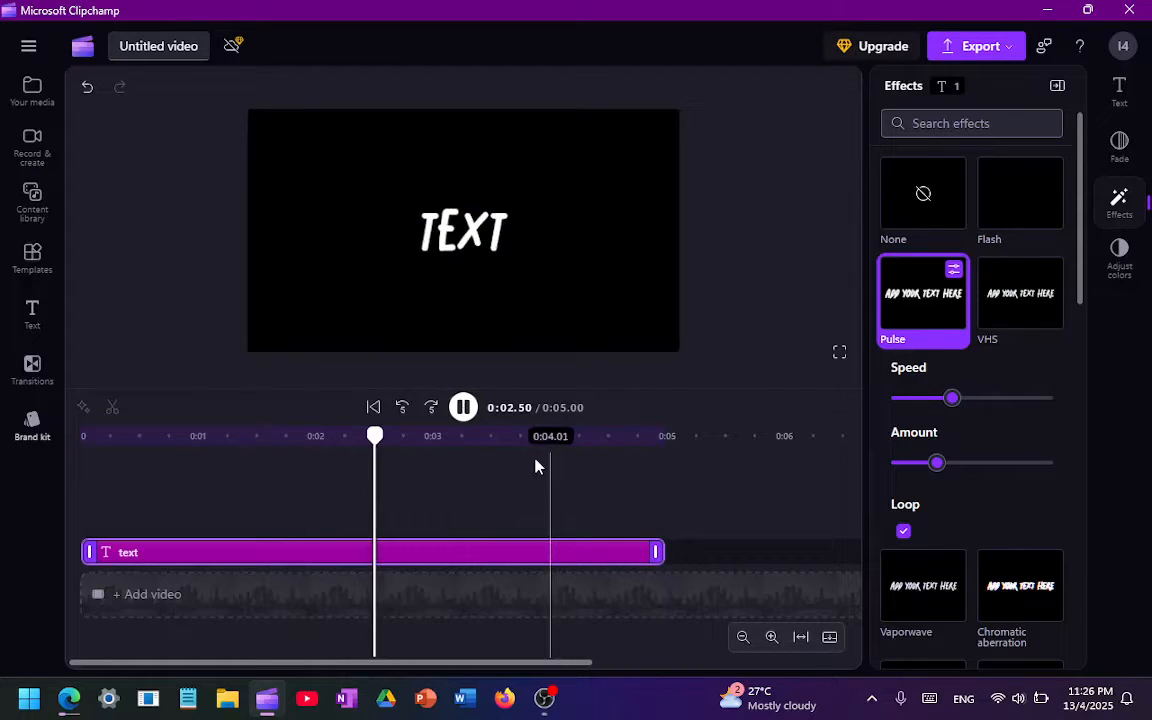
pyautogui.press('space')
pyautogui.scroll(-5, 968, 471)
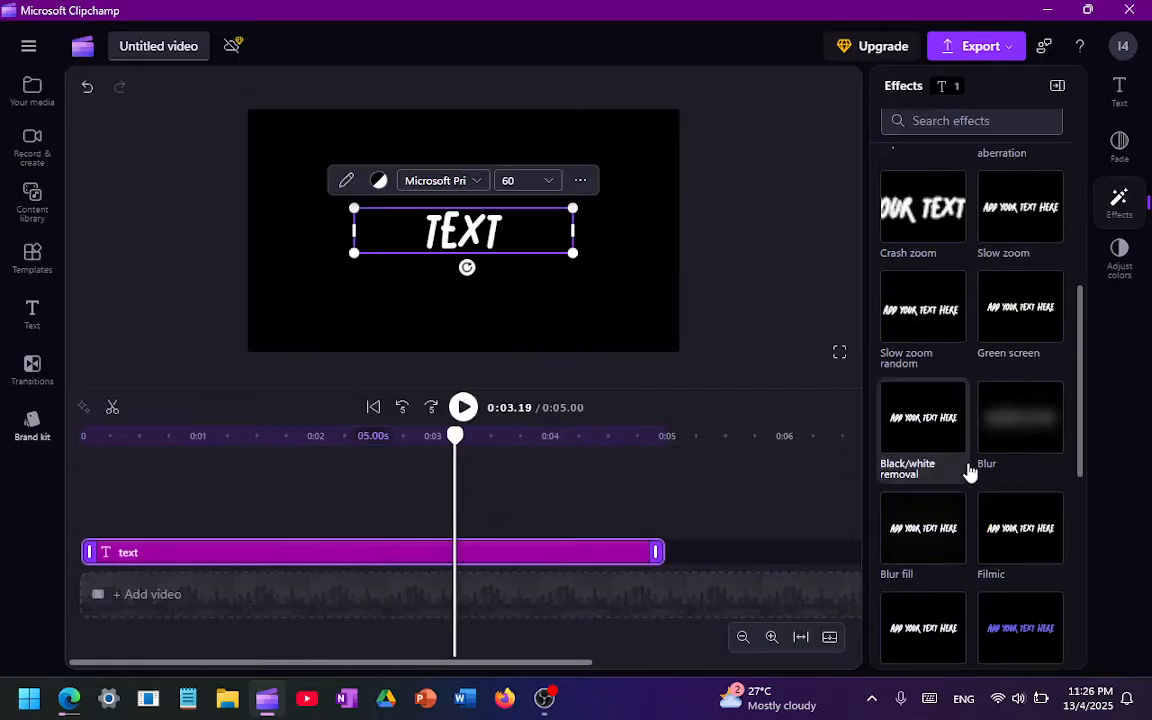
pyautogui.click(464, 408)
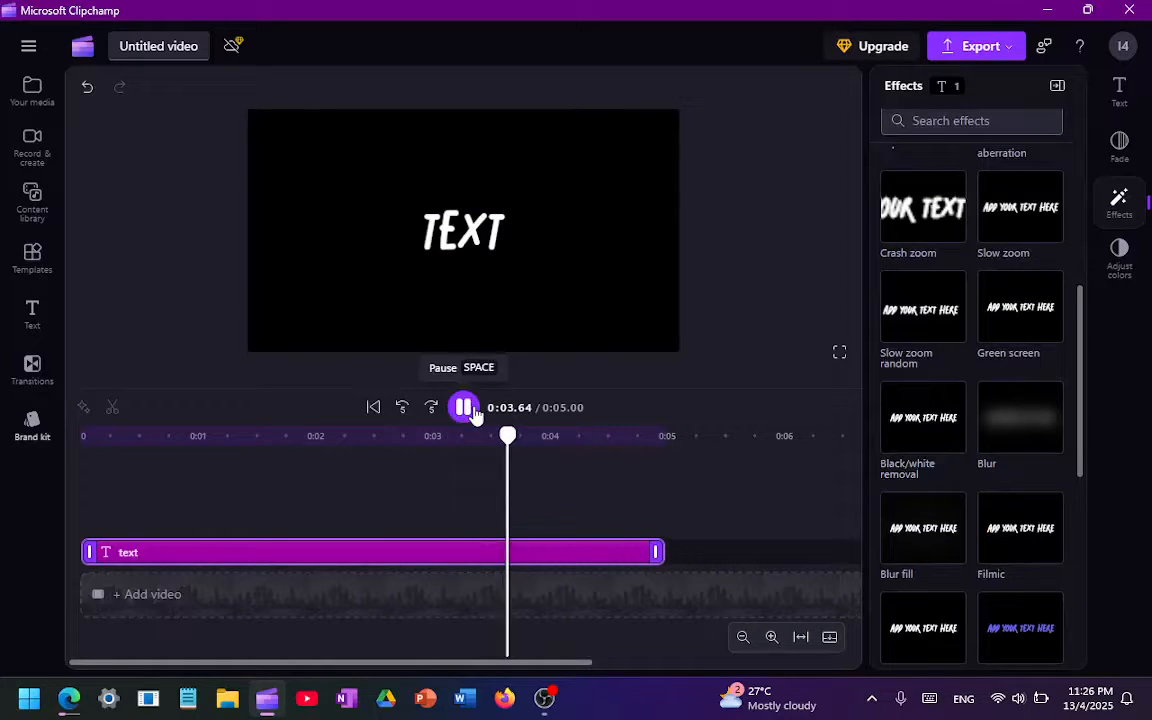
# Apply the Glitch effect to the text clip and paste a copy of the clip at its end.
pyautogui.scroll(-4, 920, 300)
pyautogui.click(908, 300)
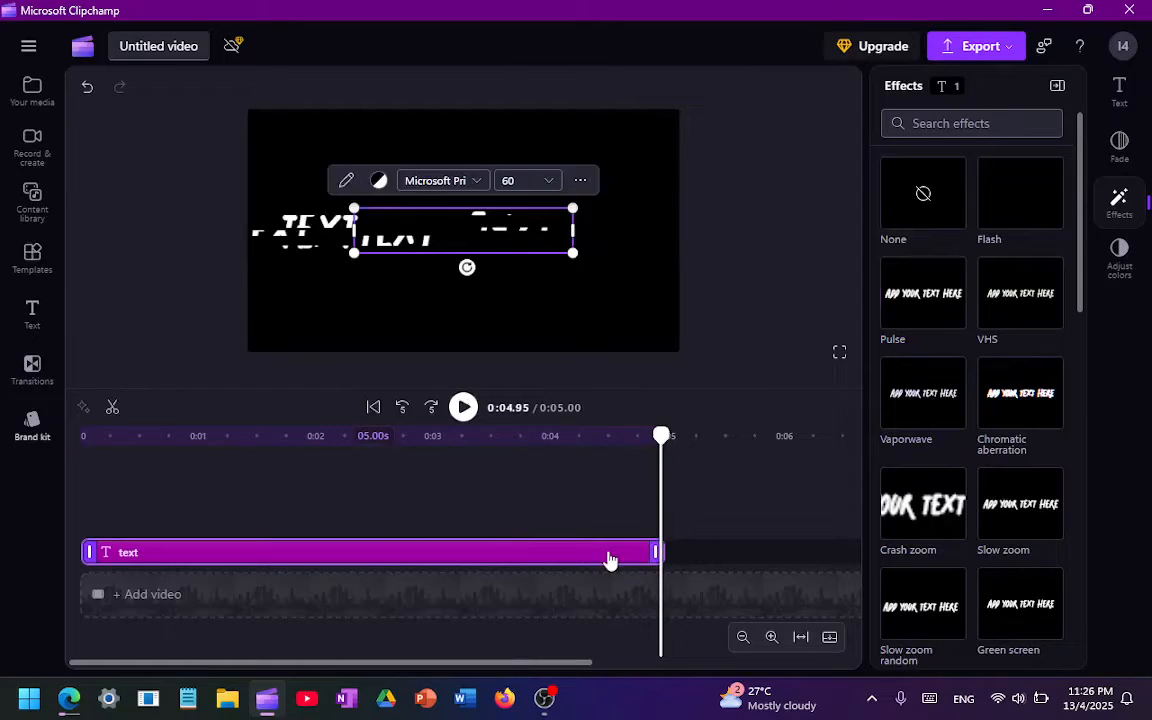
pyautogui.hotkey('ctrl', 'v')
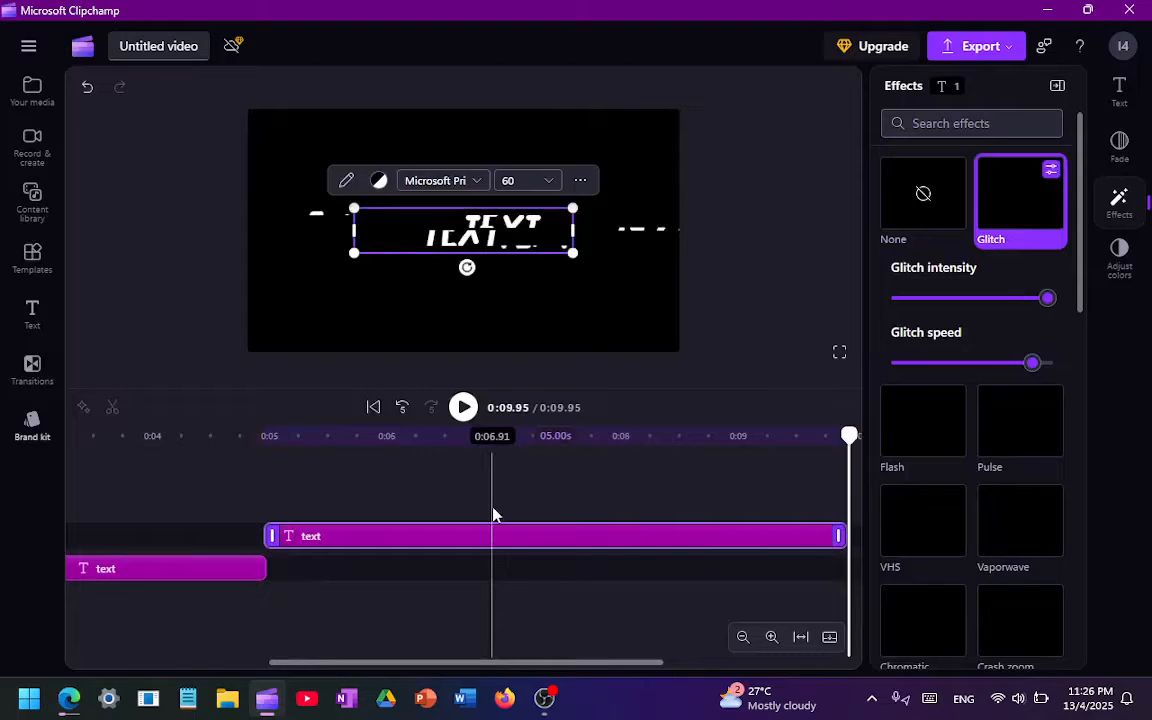
# Set the pasted text clip's effect to None and preview the change between both text clips from about 0:04.76.
pyautogui.click(241, 437)
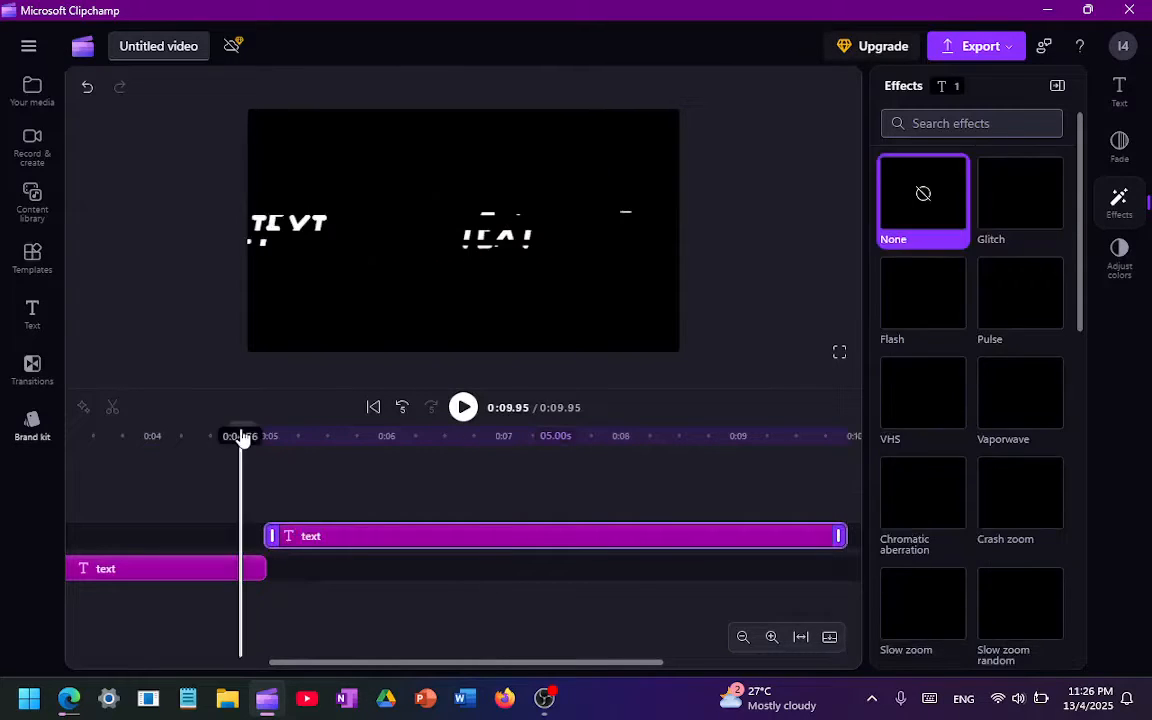
pyautogui.press('space')
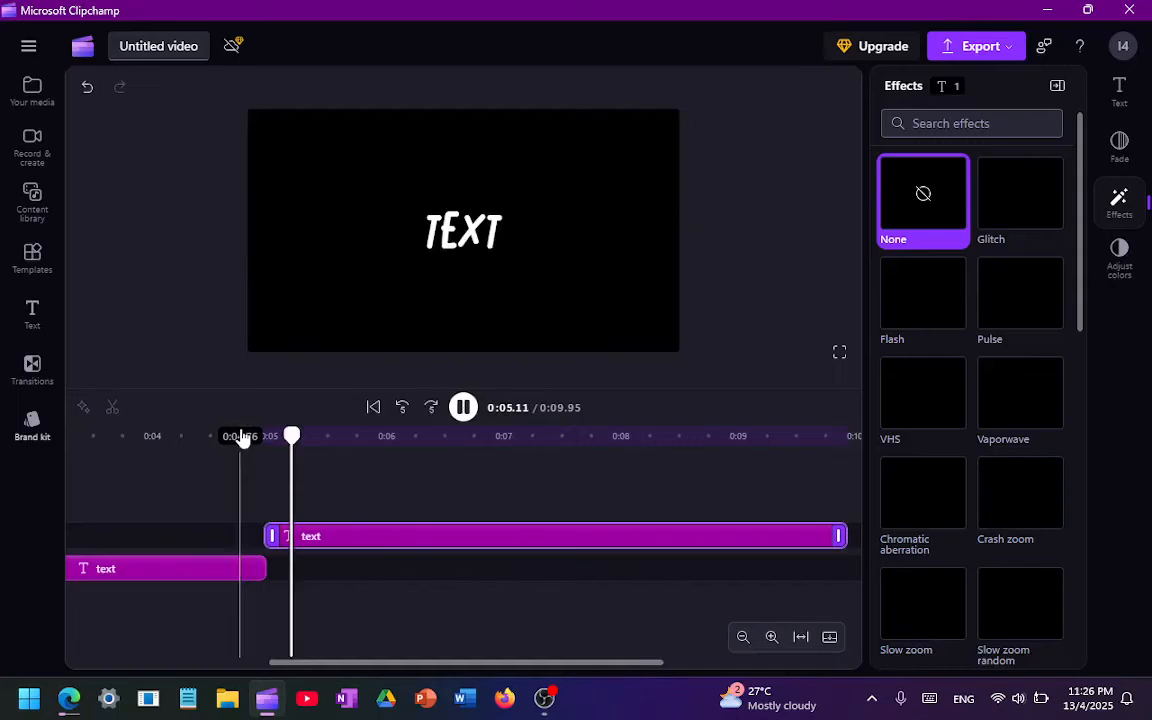
pyautogui.press('space')
# Look through the remaining effects and give the second text clip a fade-out of 0.5 s.
pyautogui.scroll(-2, 940, 375)
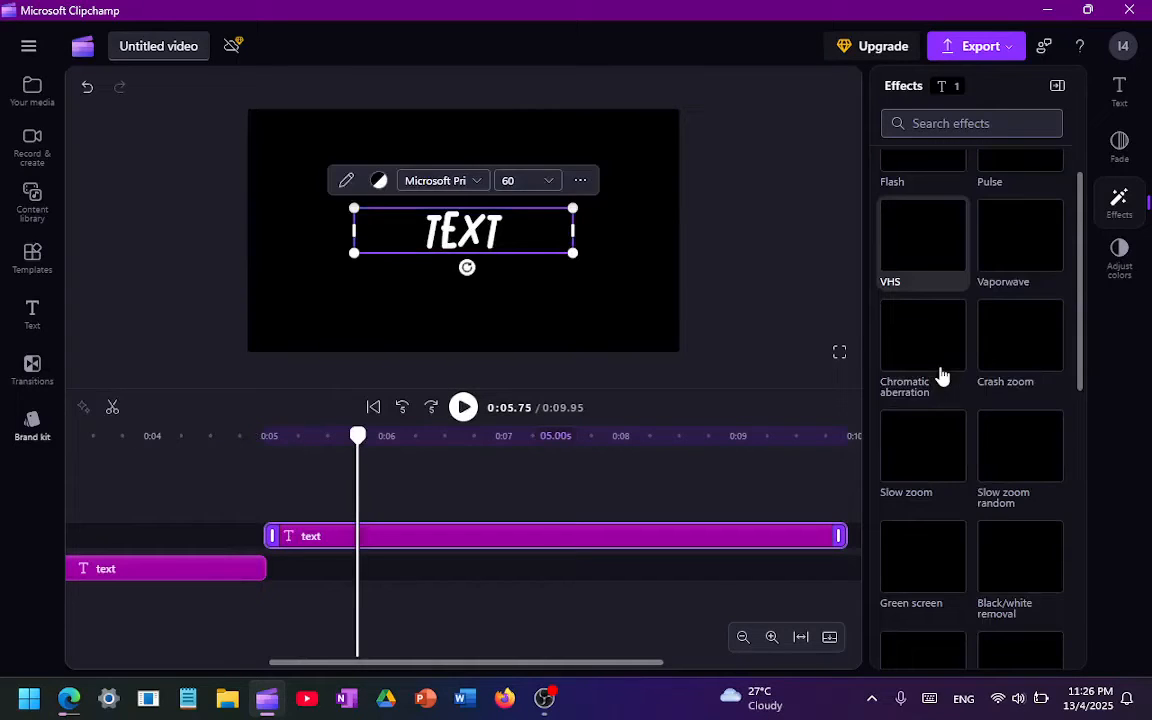
pyautogui.scroll(1, 1005, 232)
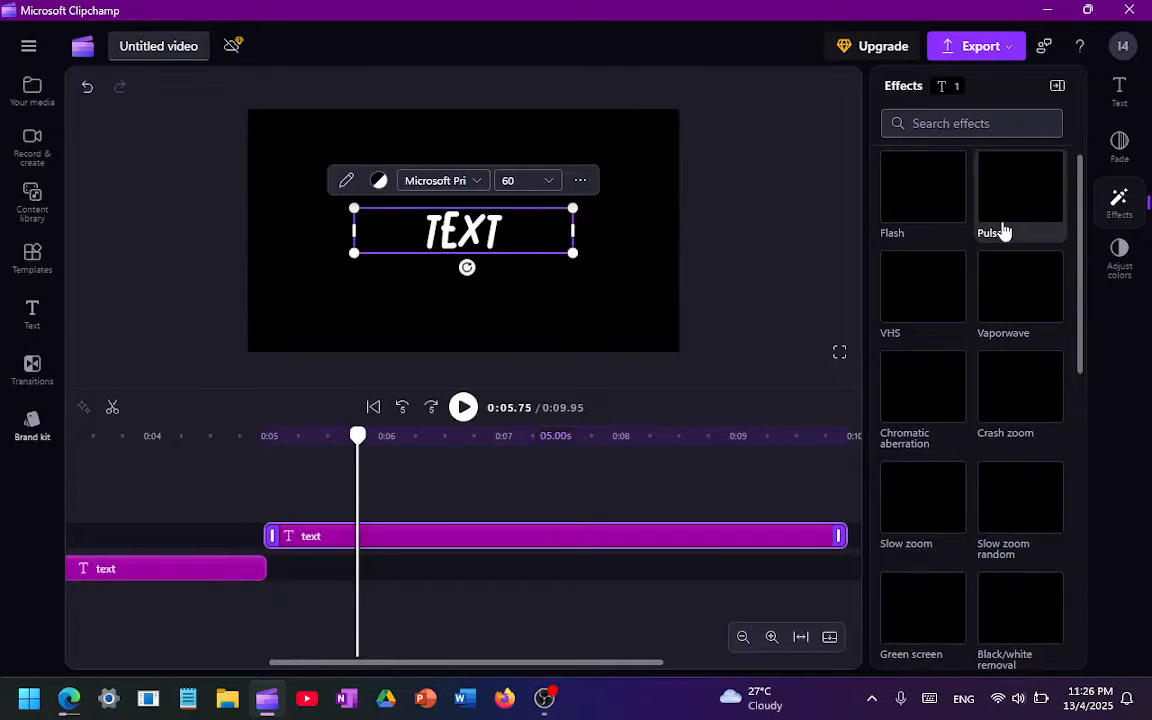
pyautogui.scroll(-10, 1005, 232)
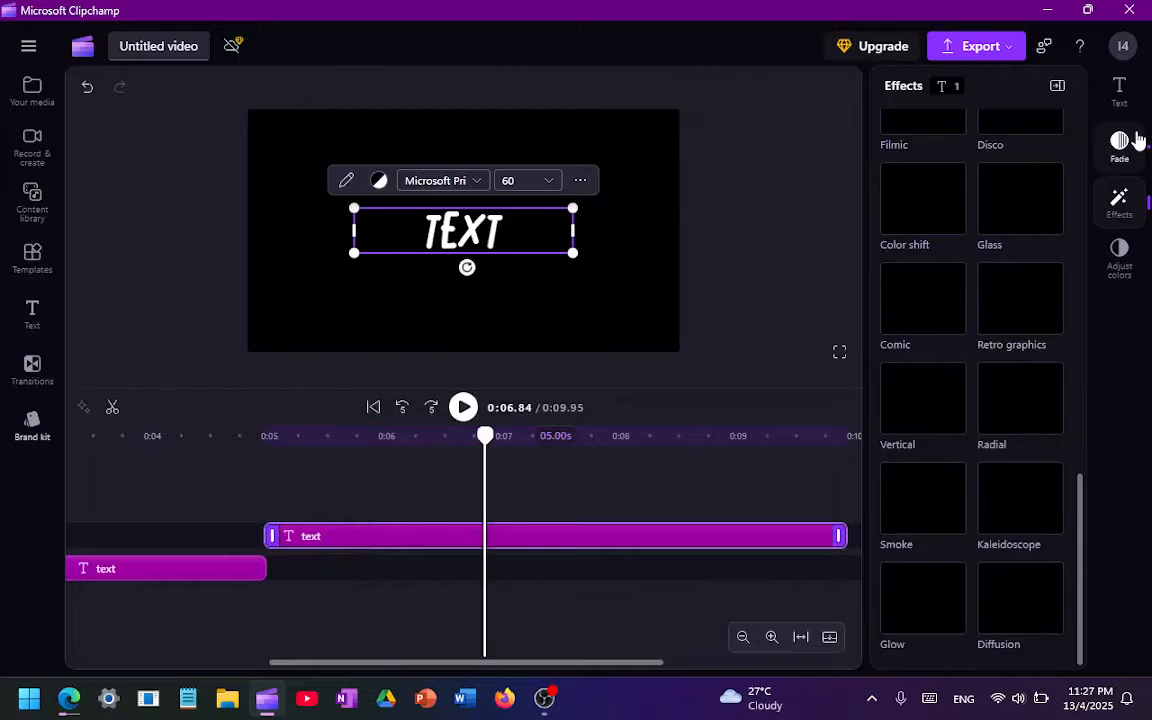
pyautogui.click(1127, 146)
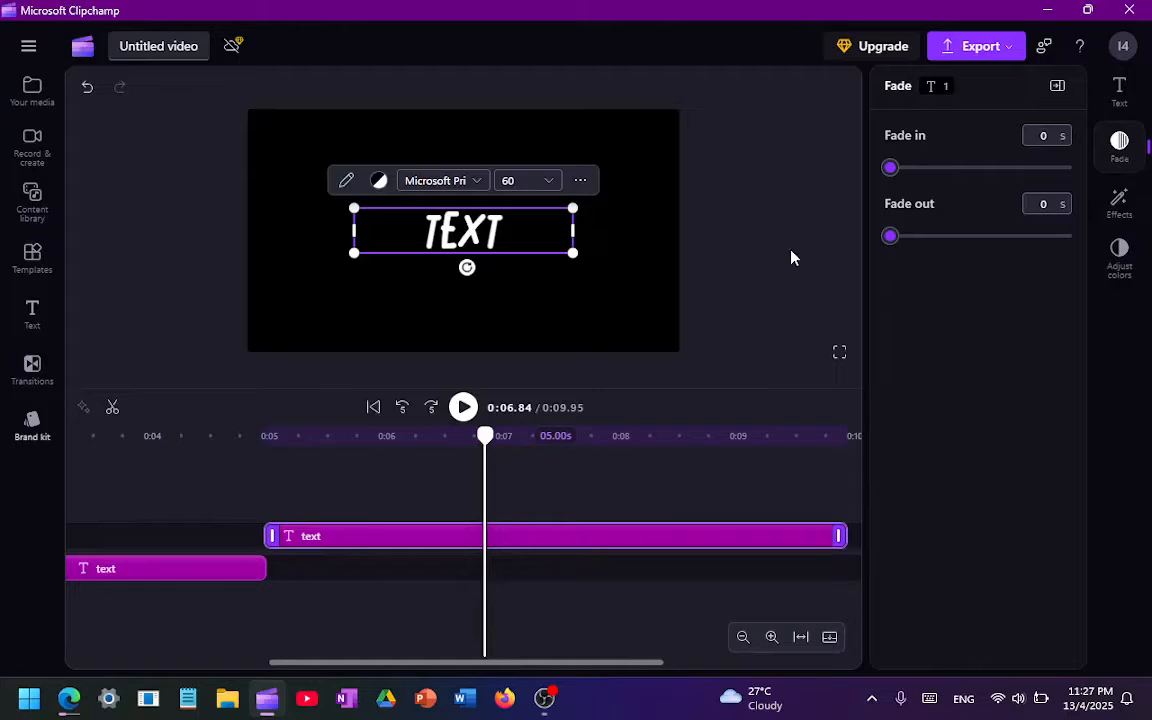
pyautogui.hscroll(3, 592, 497)
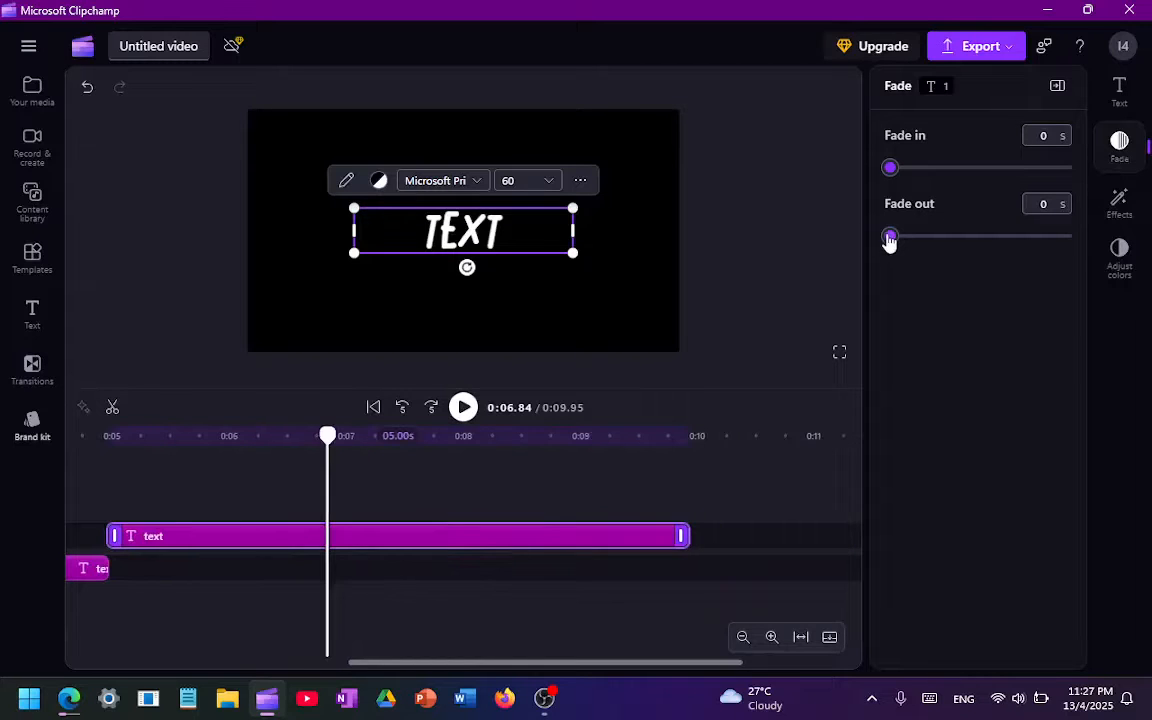
pyautogui.moveTo(889, 236); pyautogui.dragTo(940, 246)
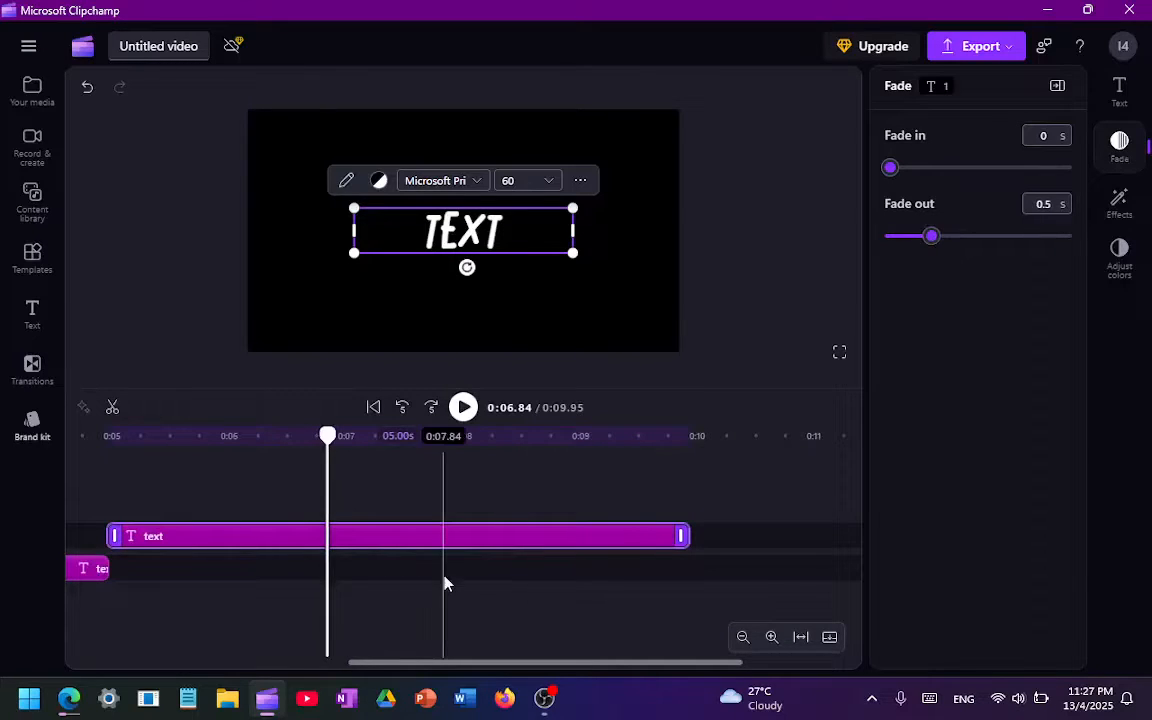
# Set the first text clip's fade-in to 0.7 s and its fade-out to 0 s.
pyautogui.hscroll(-3, 465, 490)
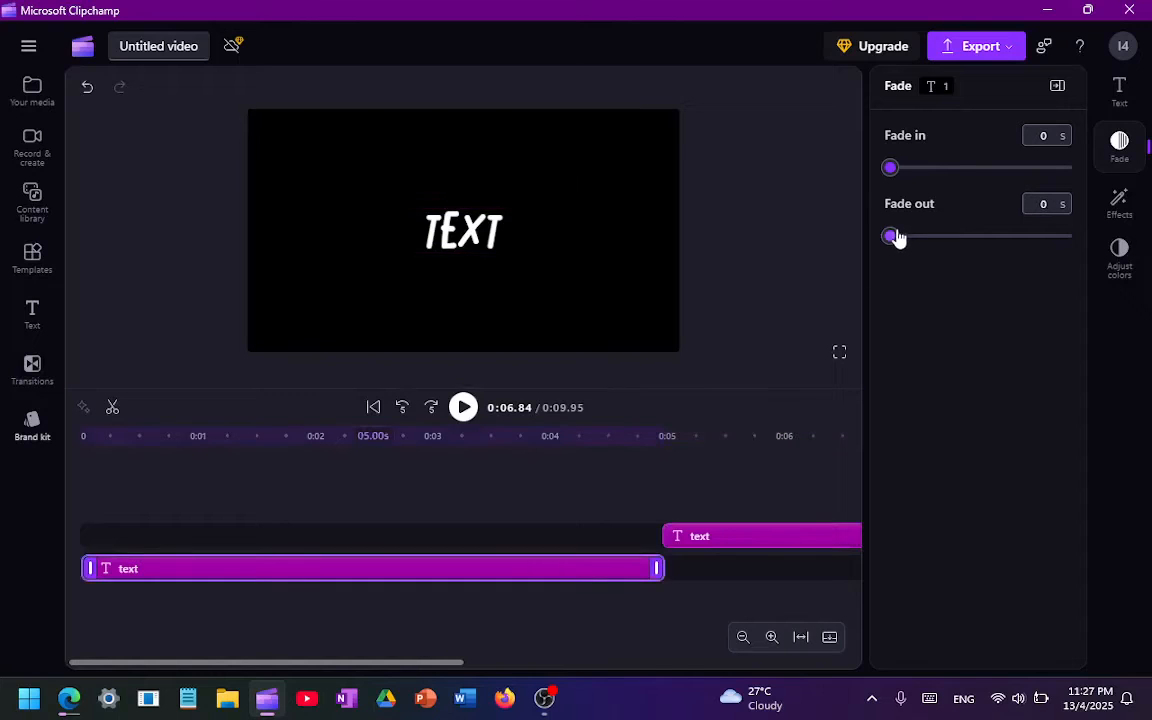
pyautogui.moveTo(894, 236); pyautogui.dragTo(866, 225)
pyautogui.moveTo(890, 168); pyautogui.dragTo(956, 188)
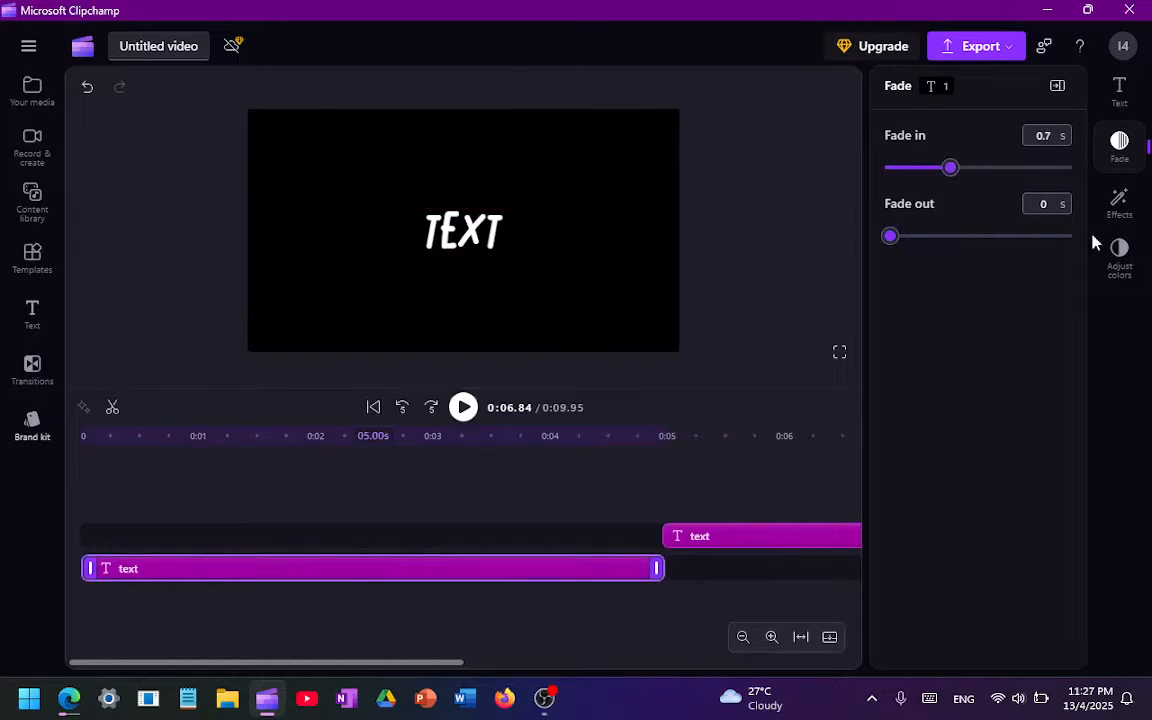
# Raise the first text clip's saturation slightly in its colour adjustments, and leave no text selected in the preview.
pyautogui.click(1119, 252)
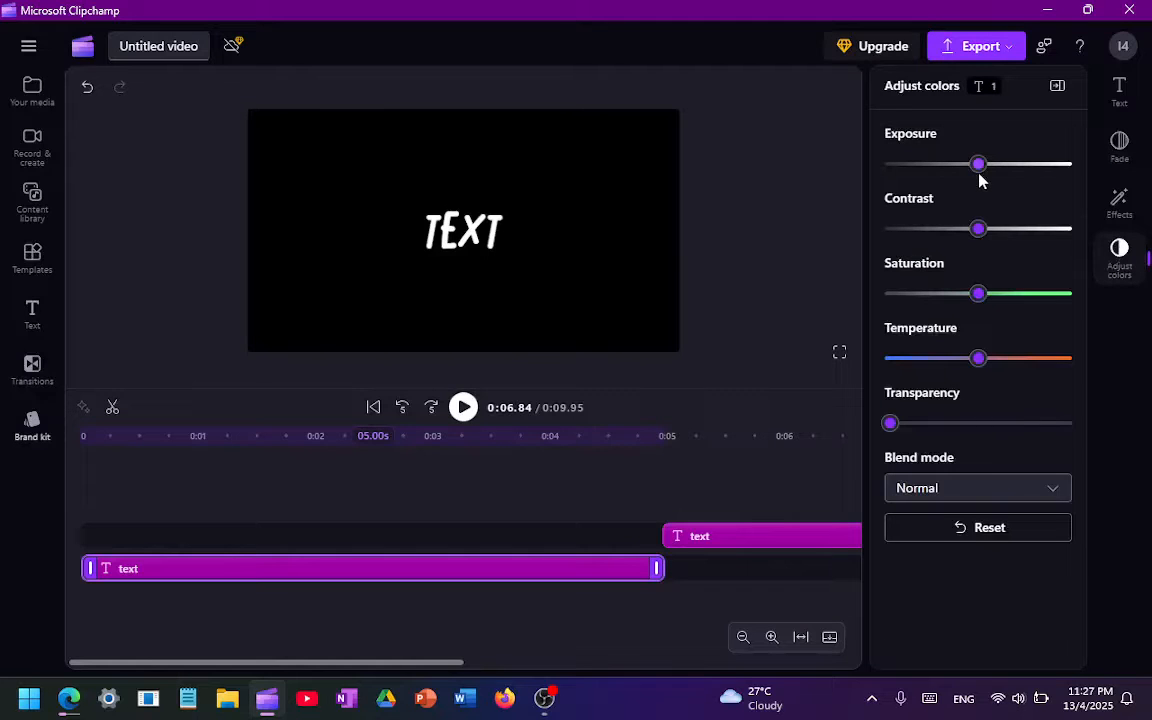
pyautogui.moveTo(979, 295); pyautogui.dragTo(998, 320)
pyautogui.click(488, 237)
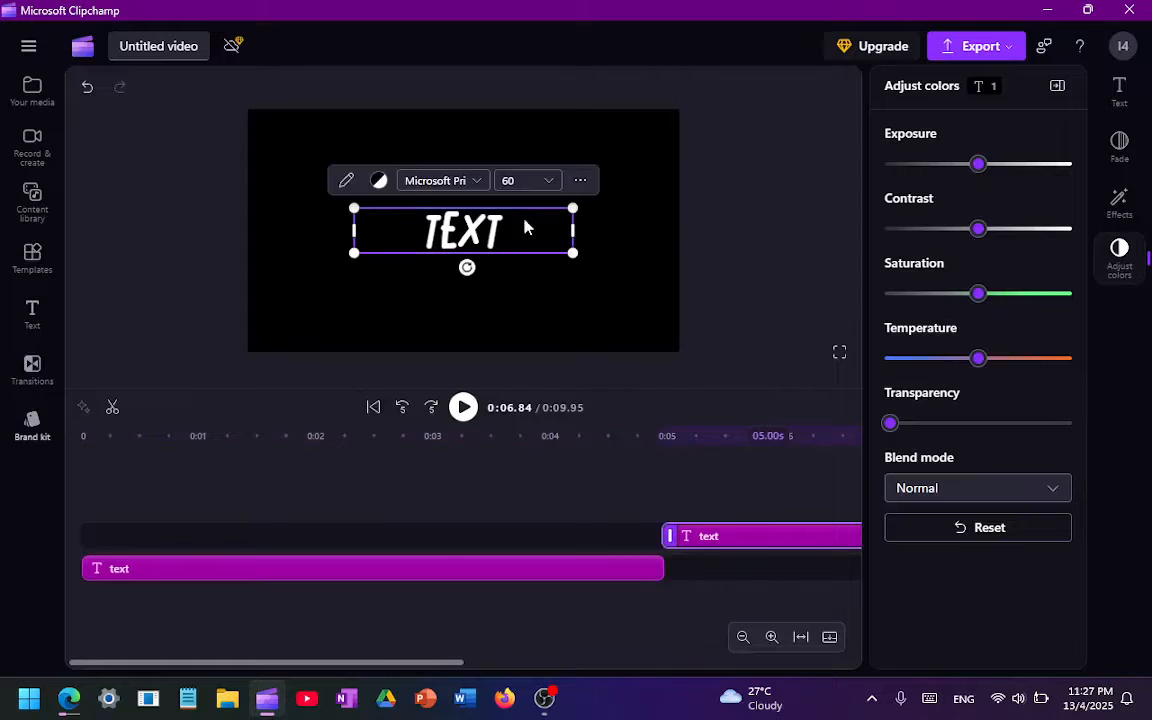
pyautogui.click(594, 288)
pyautogui.click(588, 228)
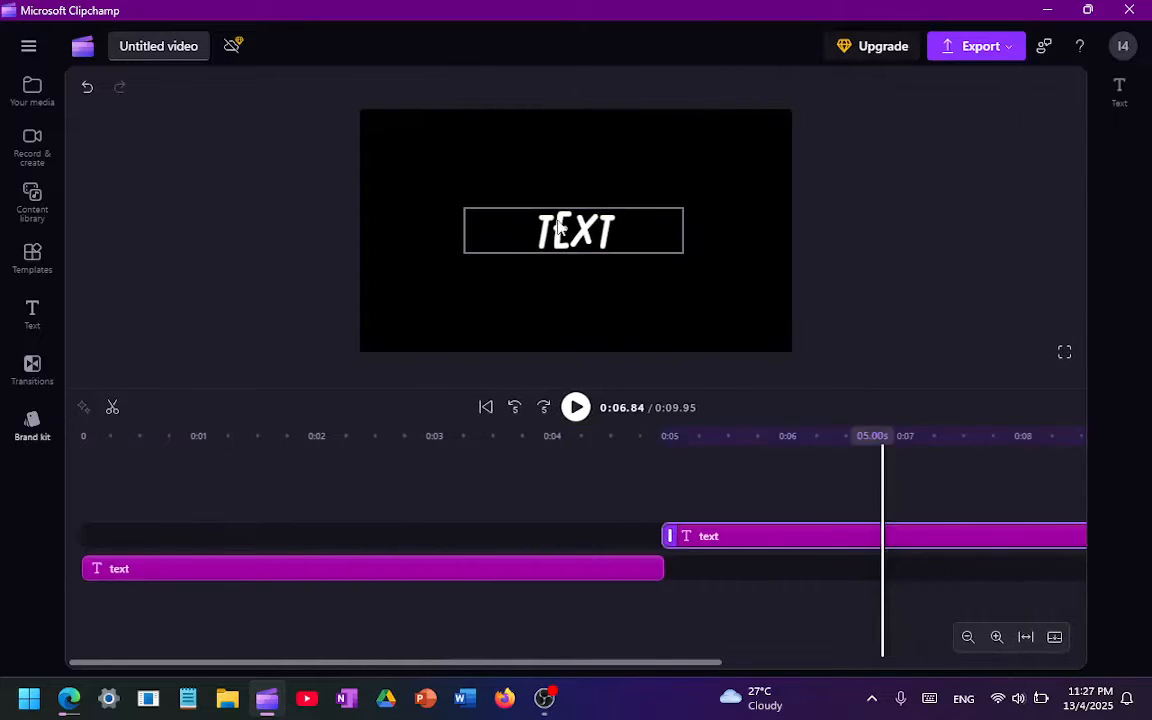
pyautogui.click(737, 288)
# Play the project from the start to preview the fade-in on the first text clip.
pyautogui.click(431, 438)
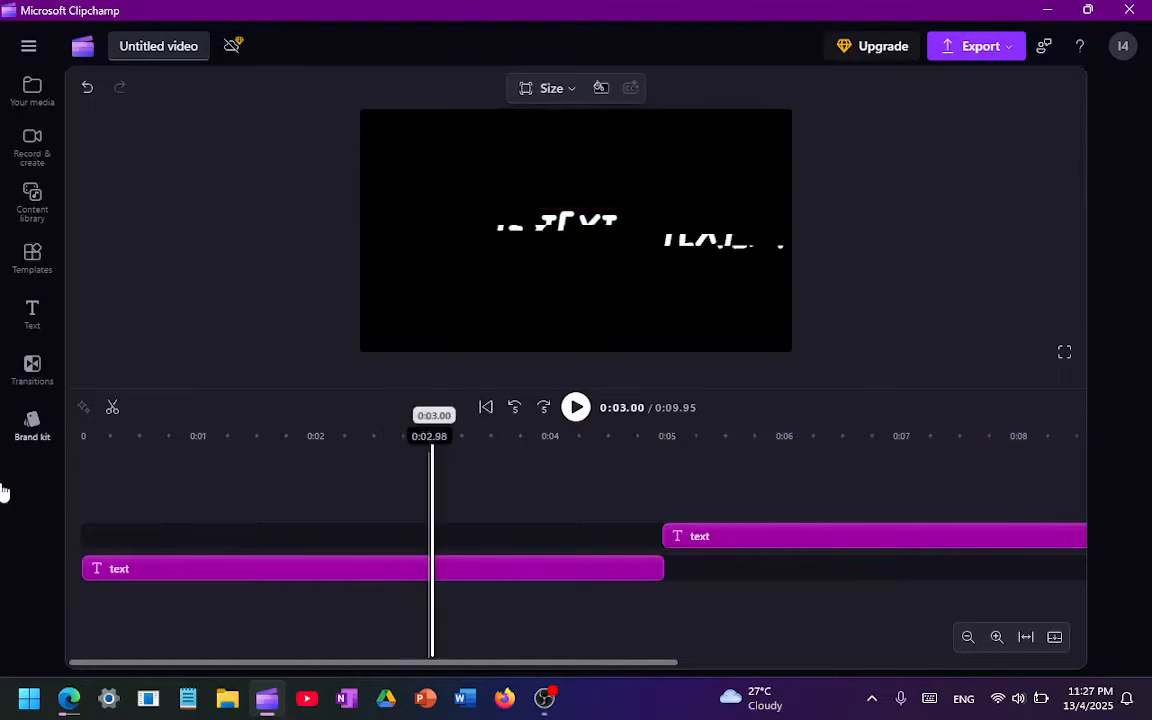
pyautogui.moveTo(4, 492); pyautogui.dragTo(3, 494)
pyautogui.press('space')
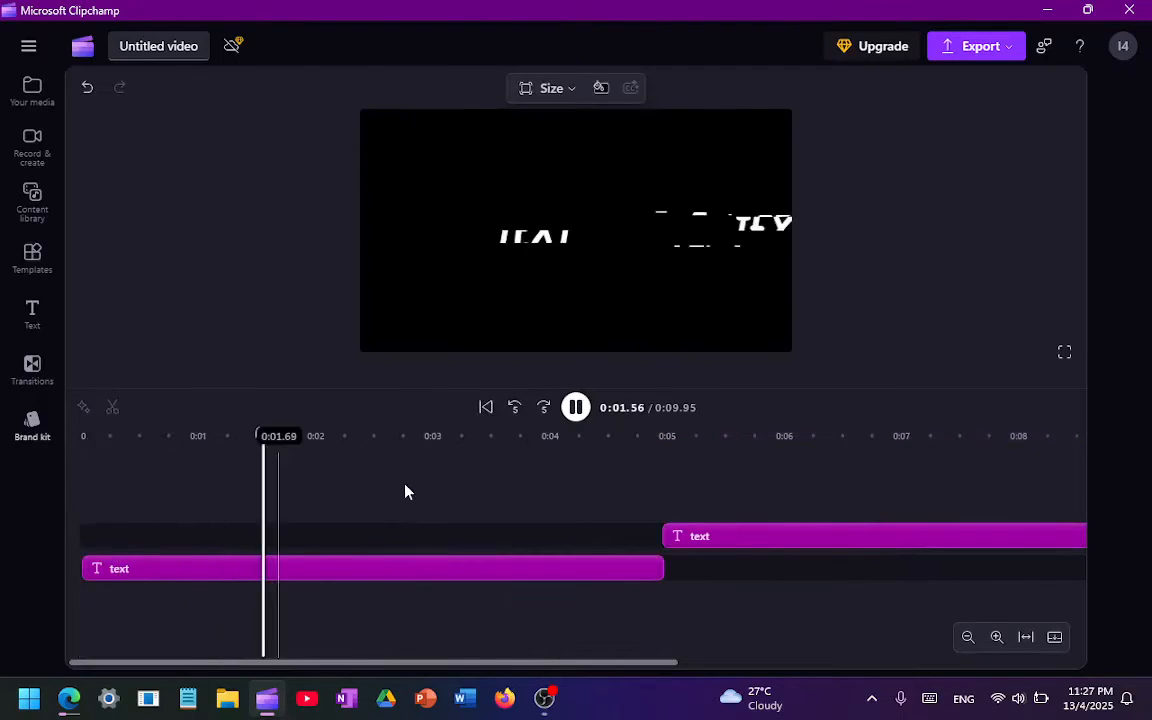
pyautogui.click(375, 566)
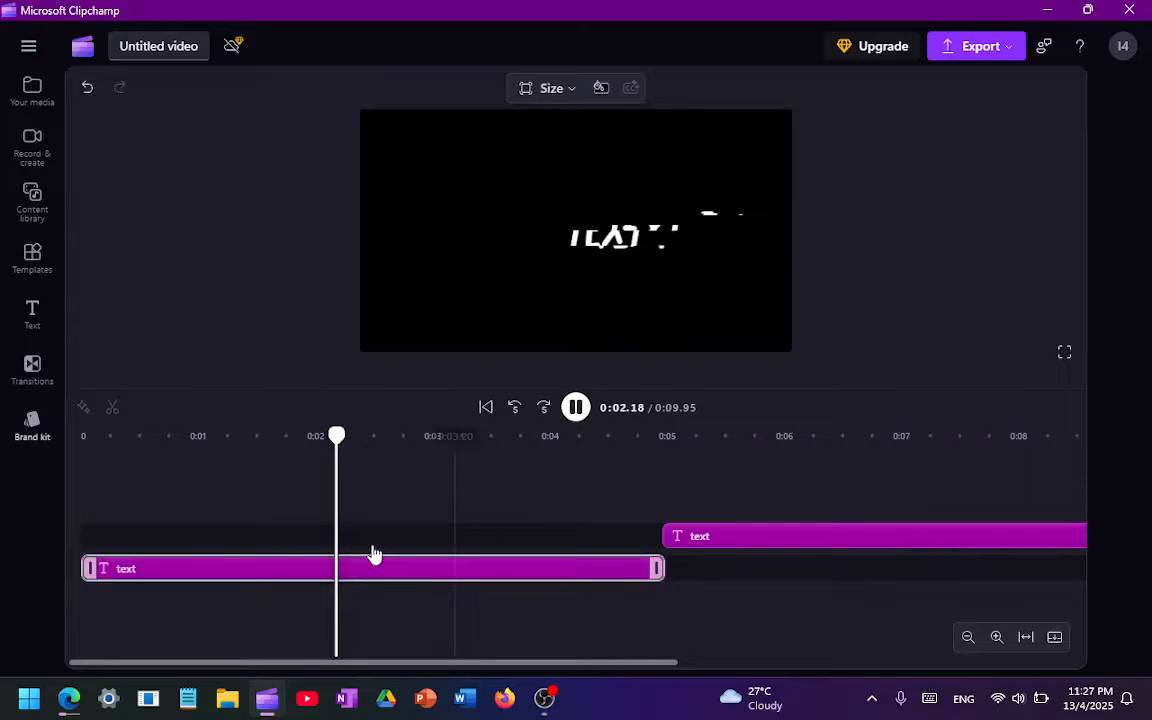
# Look over the available aspect ratios without changing the current one, and stop the playback at 0:06.20.
pyautogui.click(549, 92)
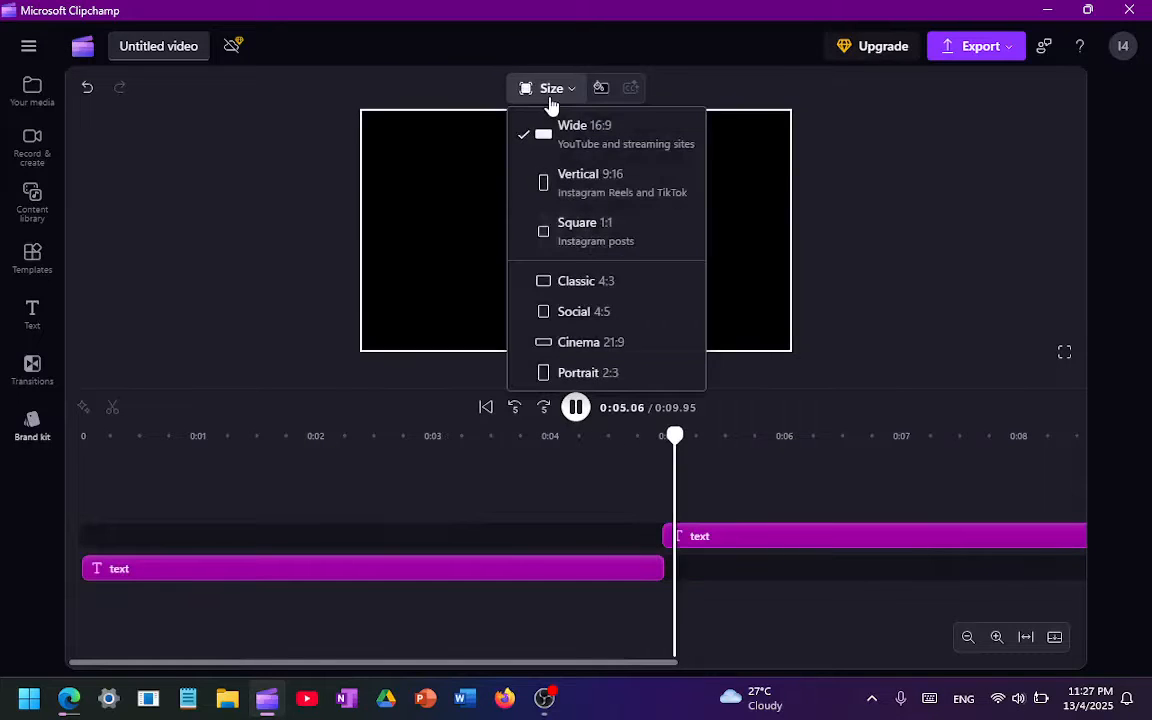
pyautogui.click(559, 92)
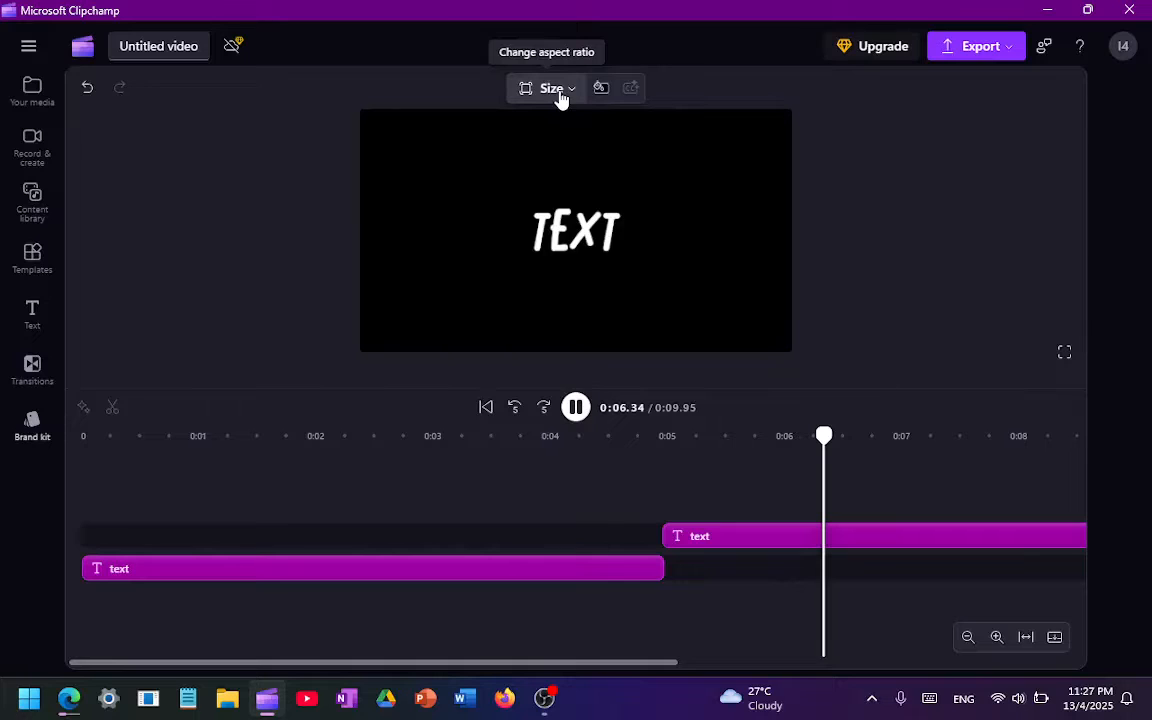
pyautogui.click(648, 437)
pyautogui.click(808, 437)
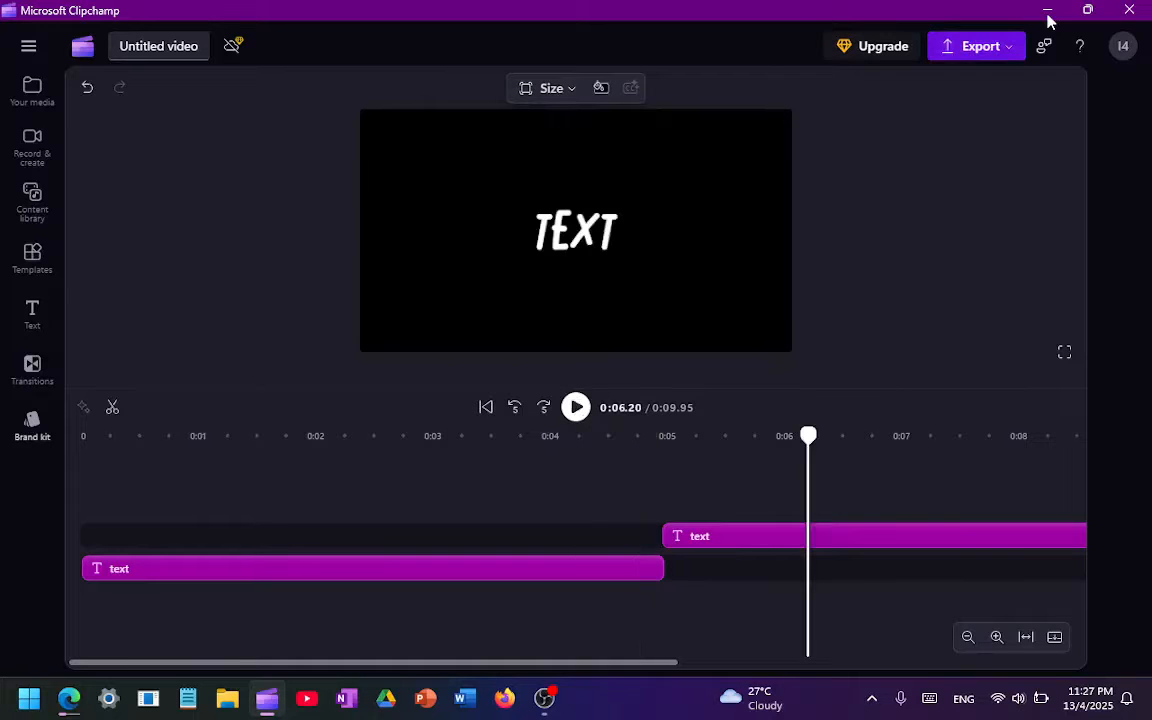
# Export the project as a GIF and switch to OBS Studio.
pyautogui.click(1005, 46)
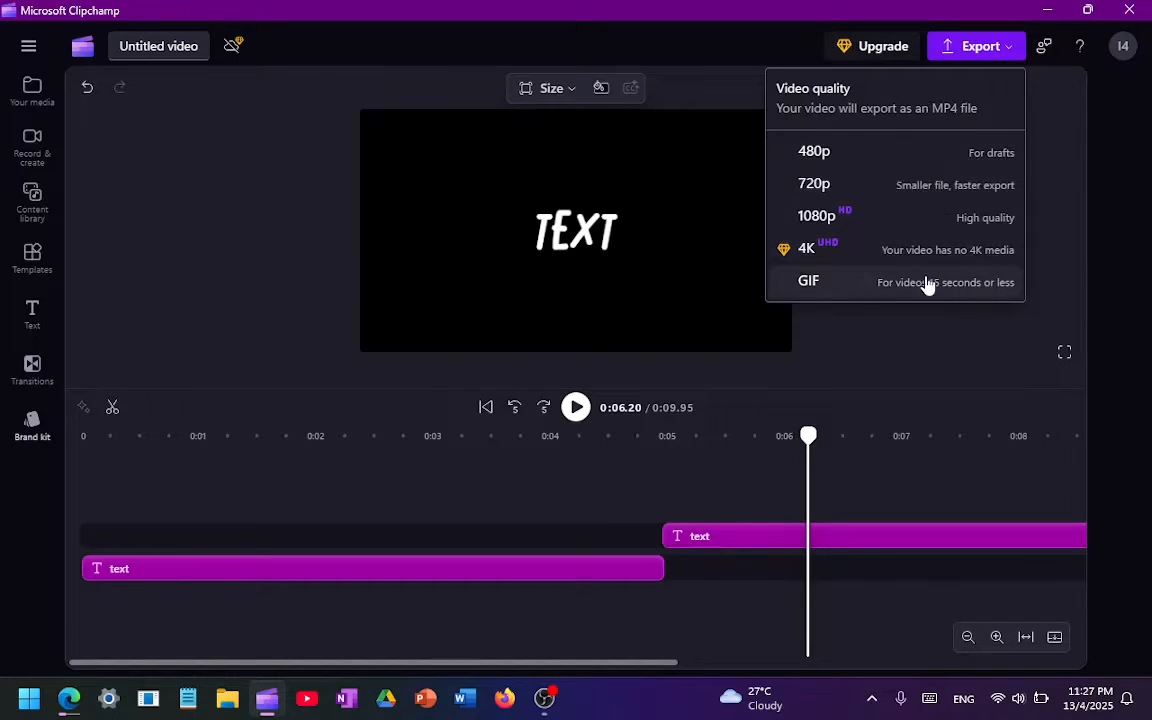
pyautogui.click(878, 168)
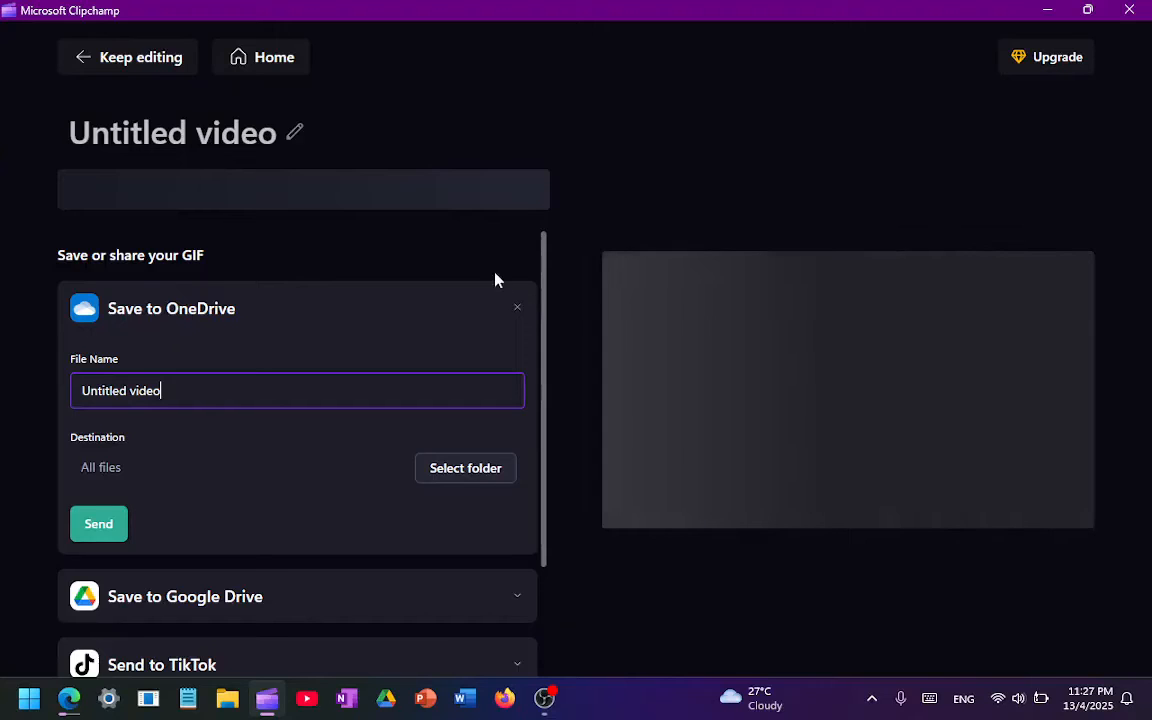
pyautogui.click(544, 700)
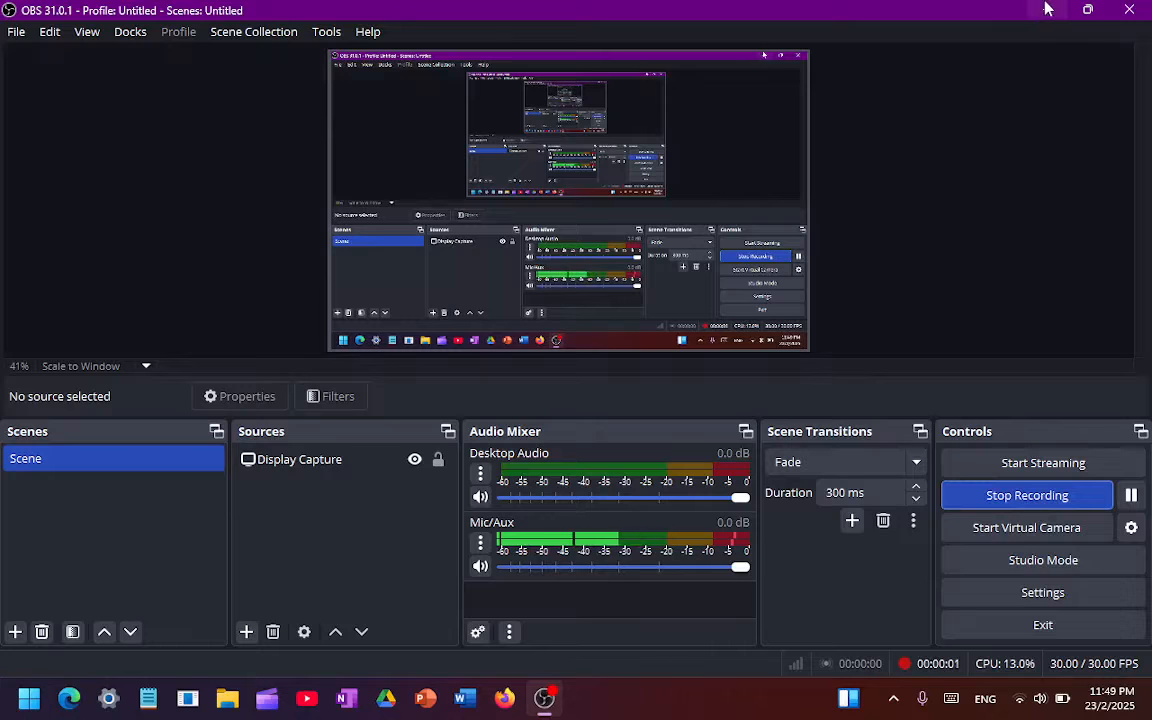
# Minimize OBS Studio and launch VSDC Free Video Editor from the desktop.
pyautogui.click(1043, 12)
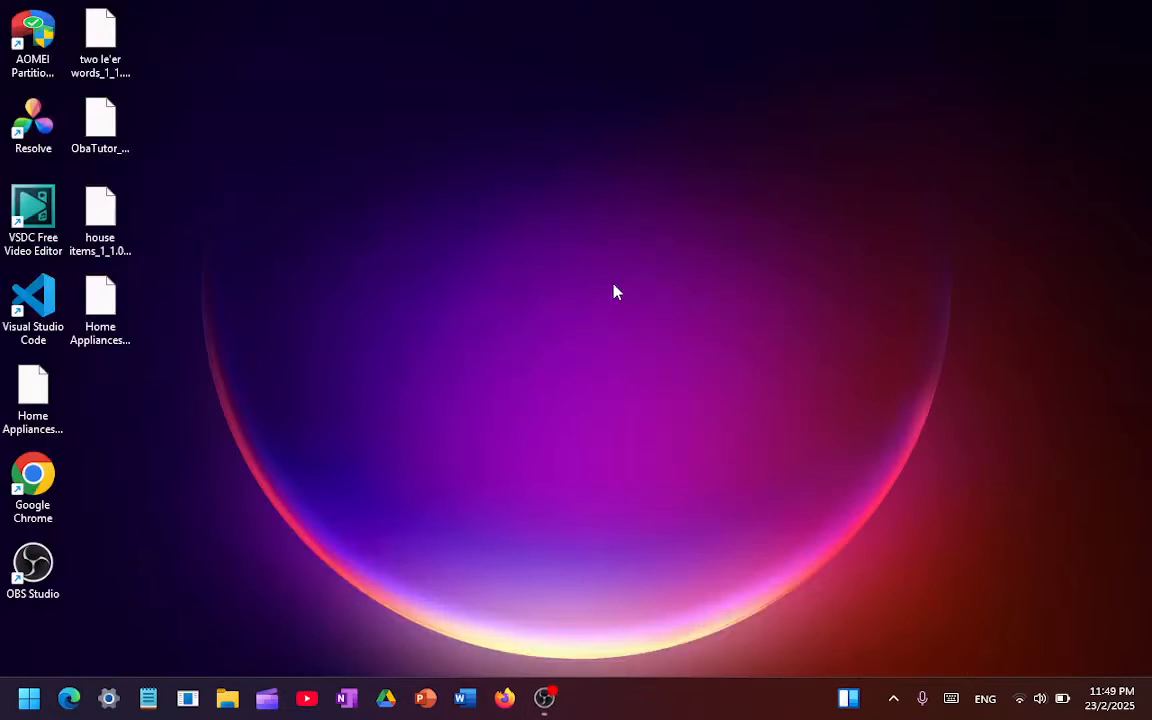
pyautogui.doubleClick(33, 222)
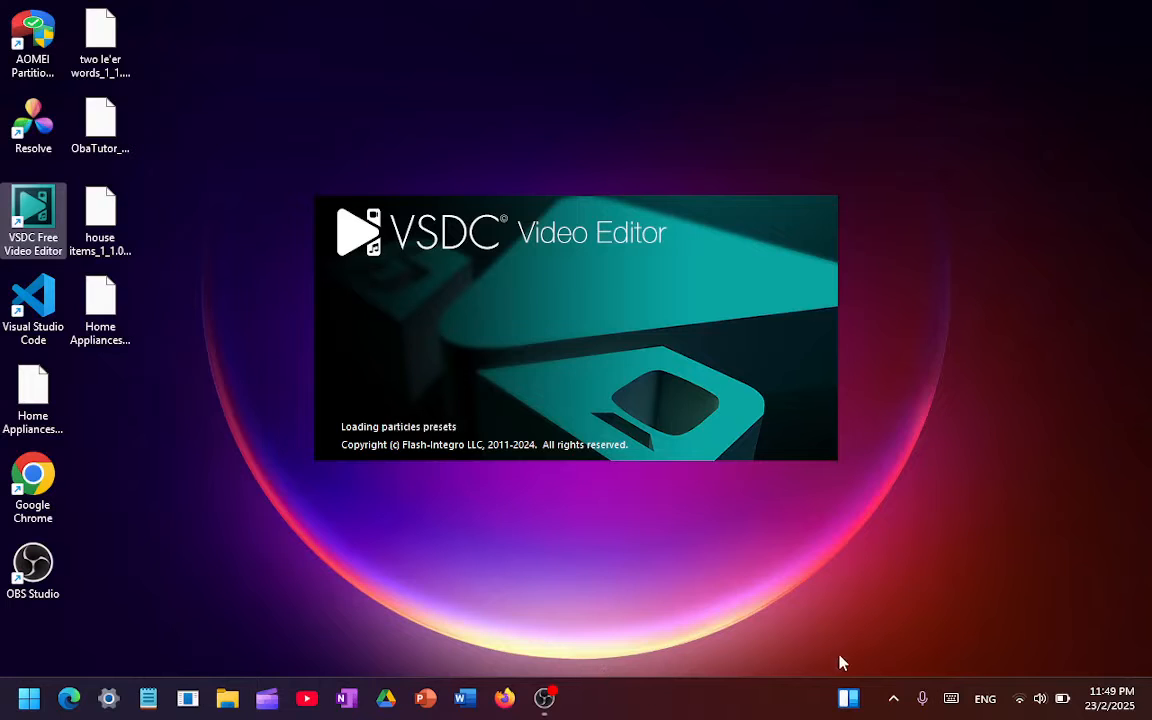
pyautogui.click(892, 697)
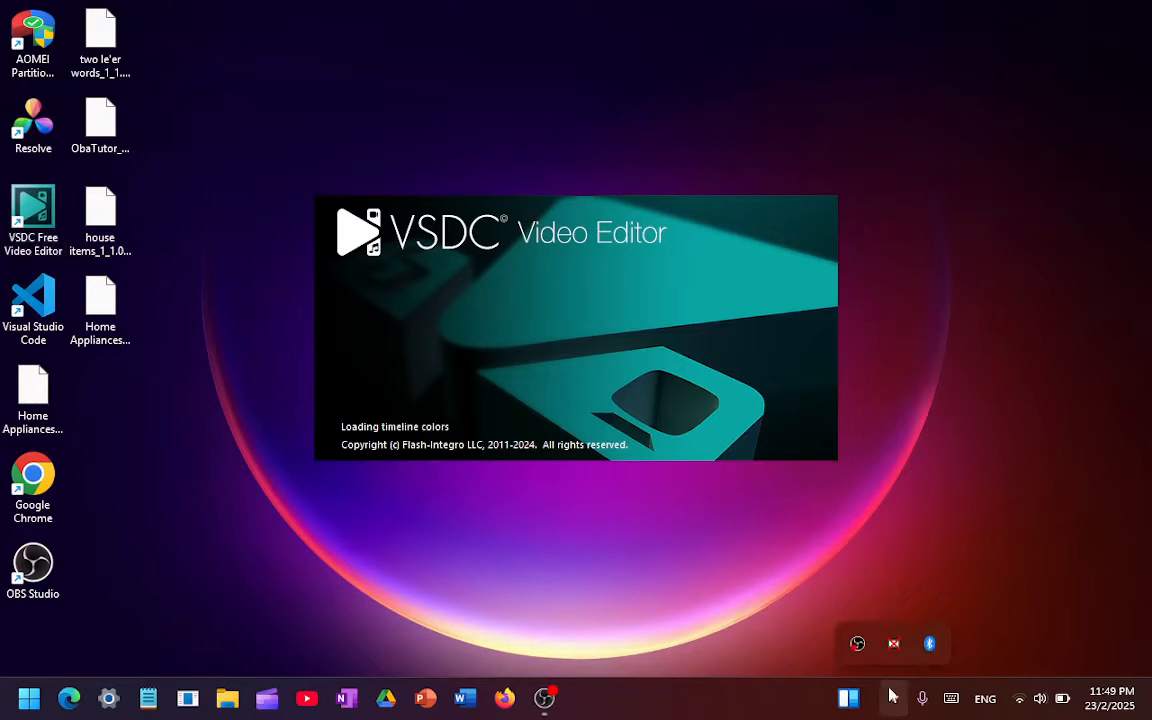
pyautogui.rightClick(857, 643)
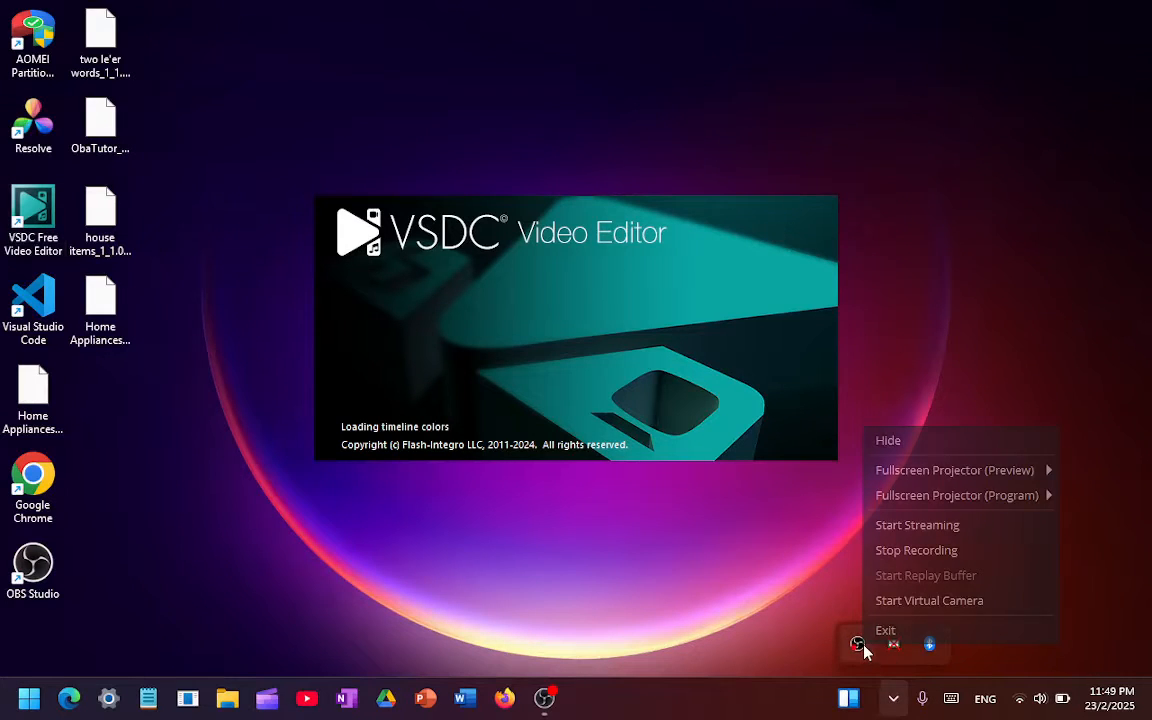
pyautogui.click(544, 697)
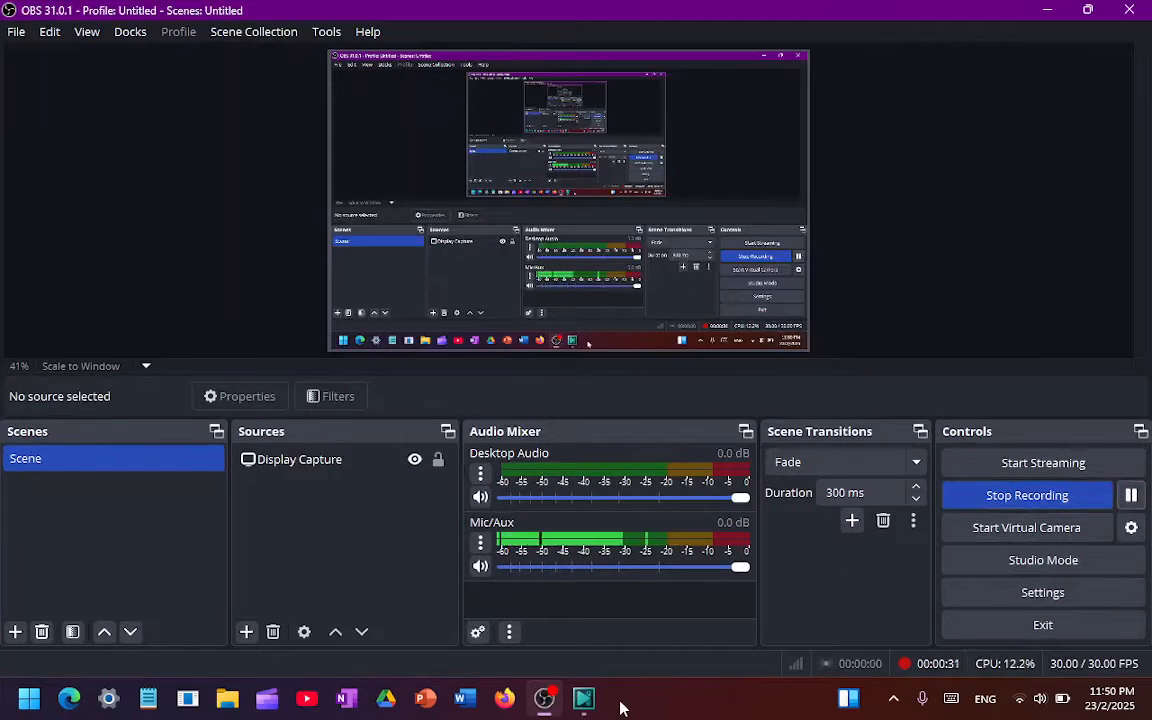
# Switch to VSDC Free Video Editor, dismiss its Pro offer and decline the version 9.4.6 download.
pyautogui.click(583, 697)
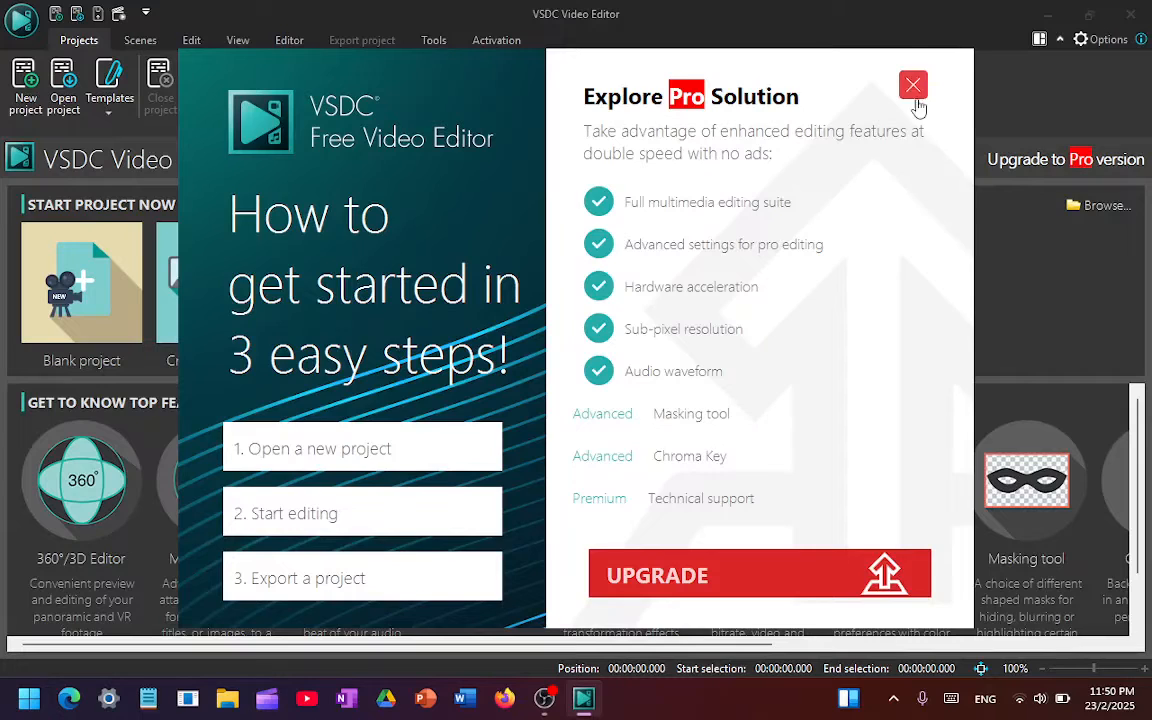
pyautogui.click(914, 96)
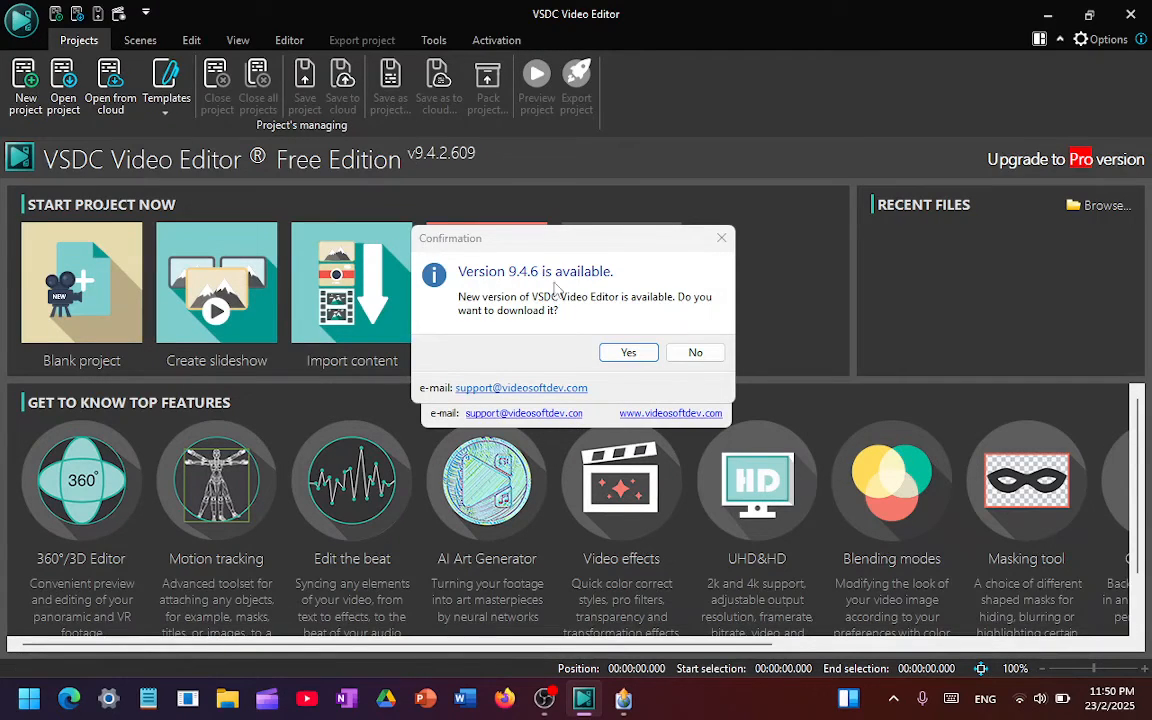
pyautogui.click(693, 352)
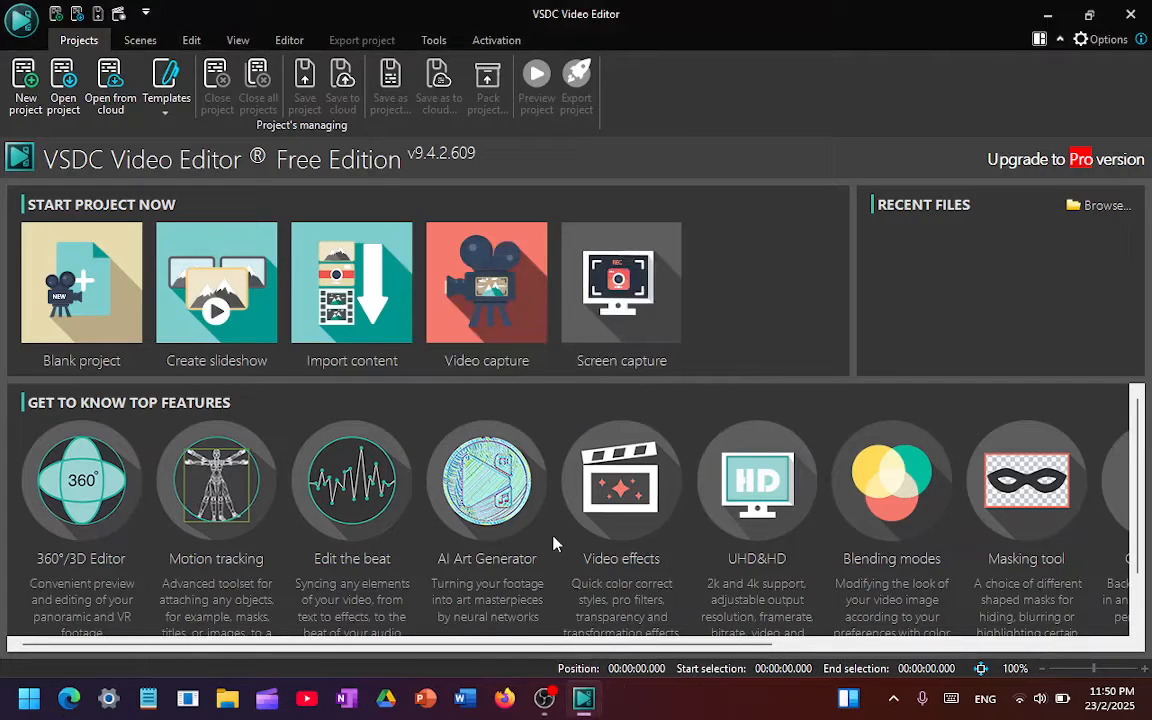
# Create a blank project titled Project 1 with the default Full HD 1920x1080, 30 fps settings.
pyautogui.click(544, 698)
pyautogui.click(544, 698)
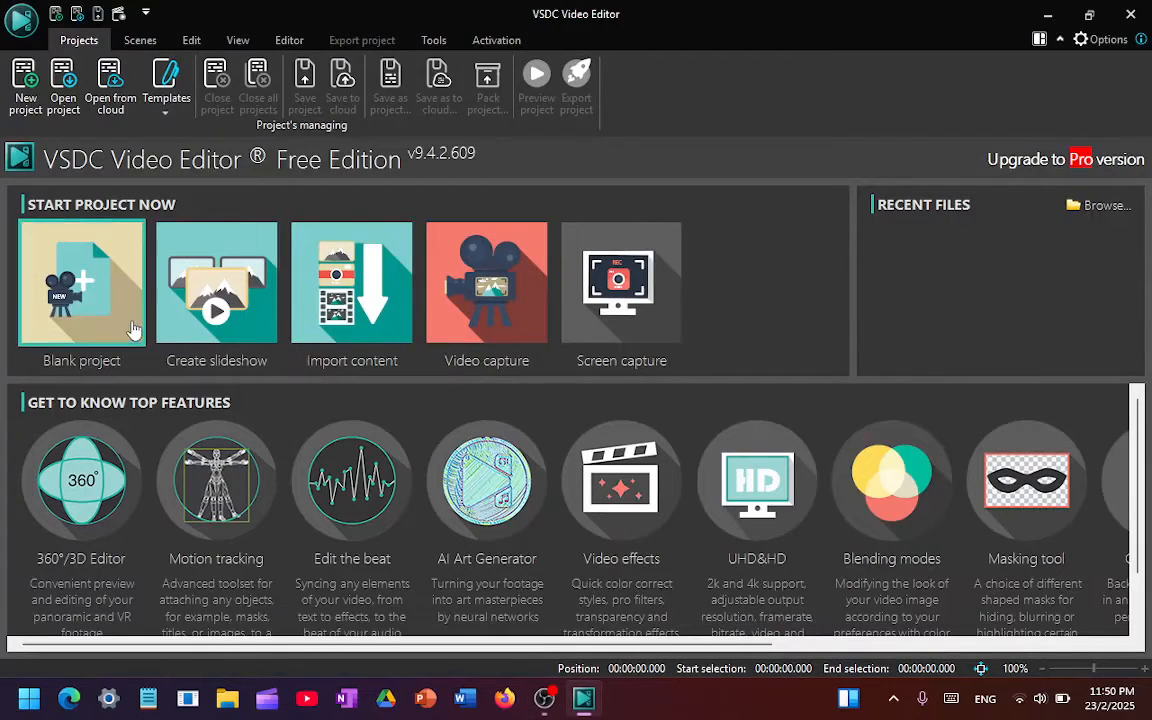
pyautogui.click(75, 318)
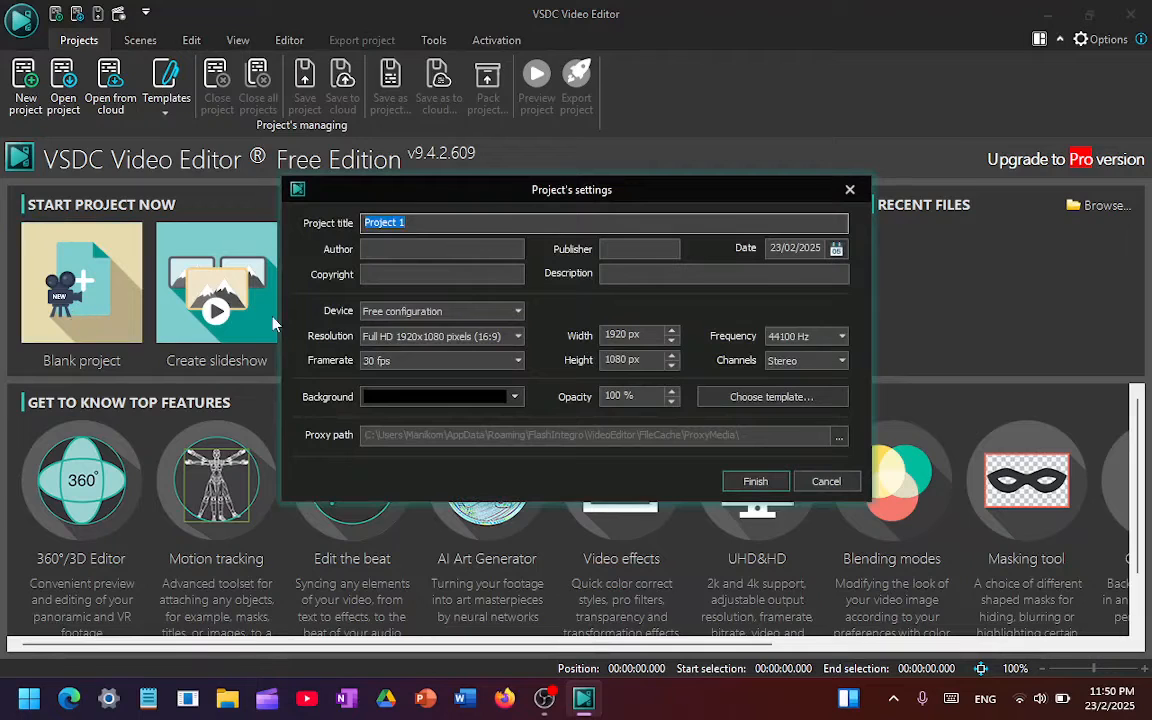
pyautogui.click(729, 484)
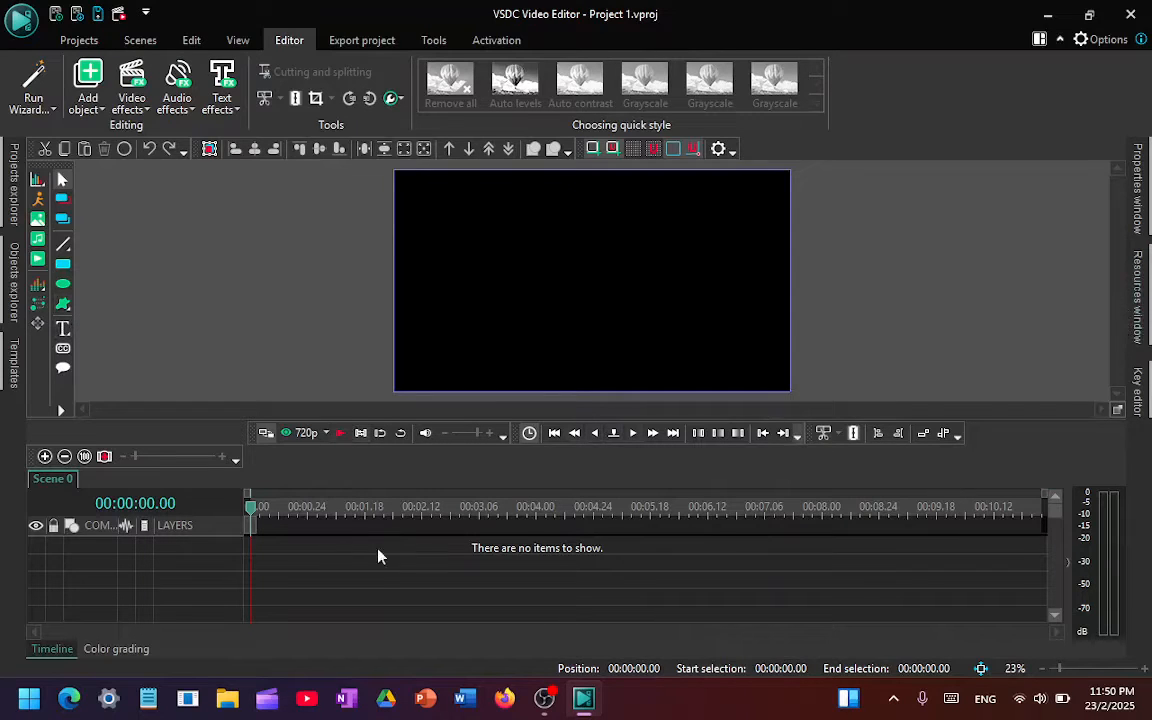
pyautogui.click(38, 262)
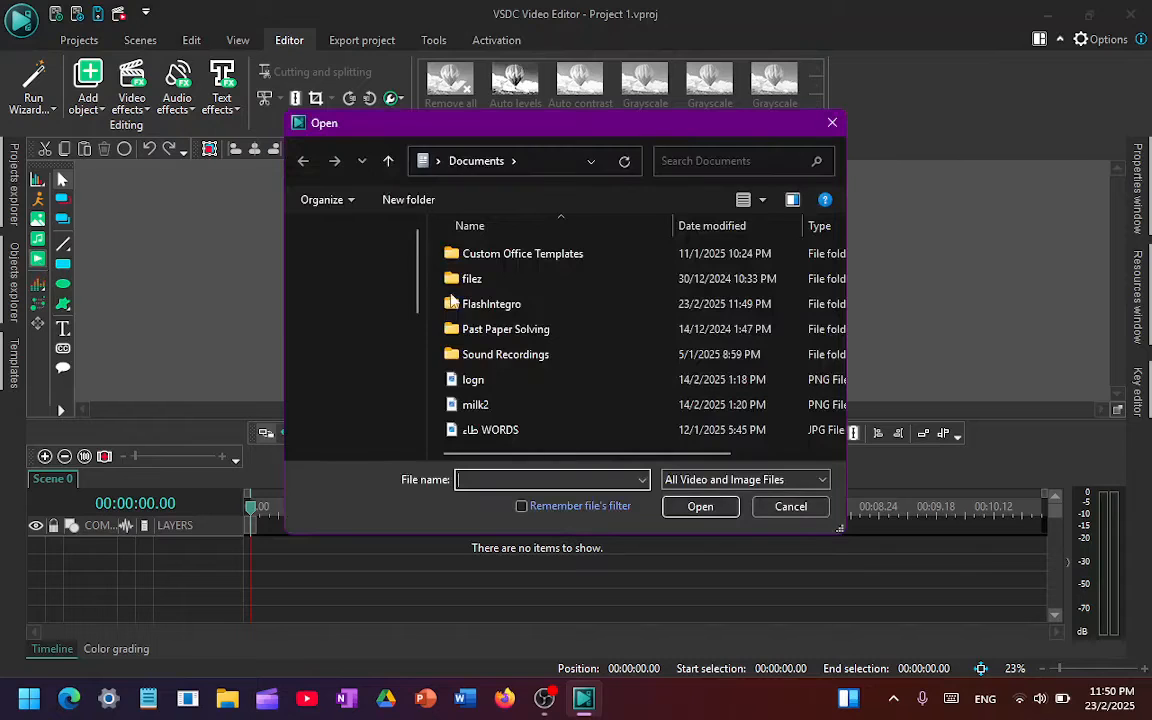
pyautogui.hscroll(2, 508, 406)
pyautogui.hscroll(-2, 471, 398)
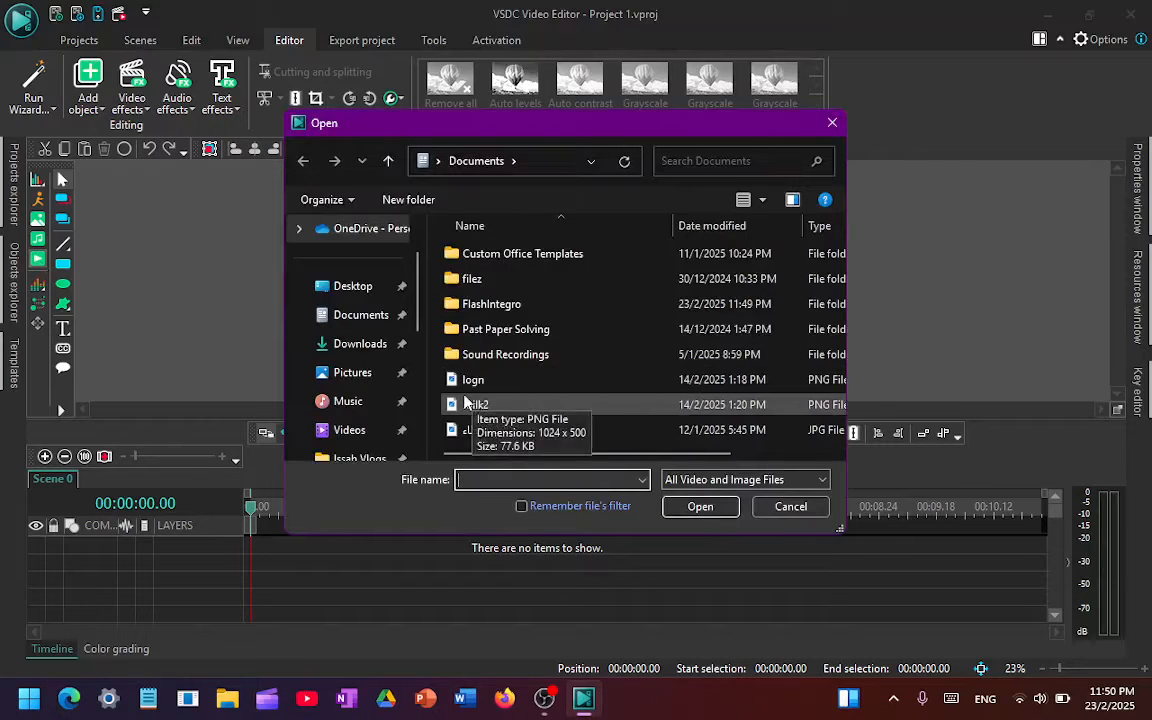
pyautogui.click(356, 430)
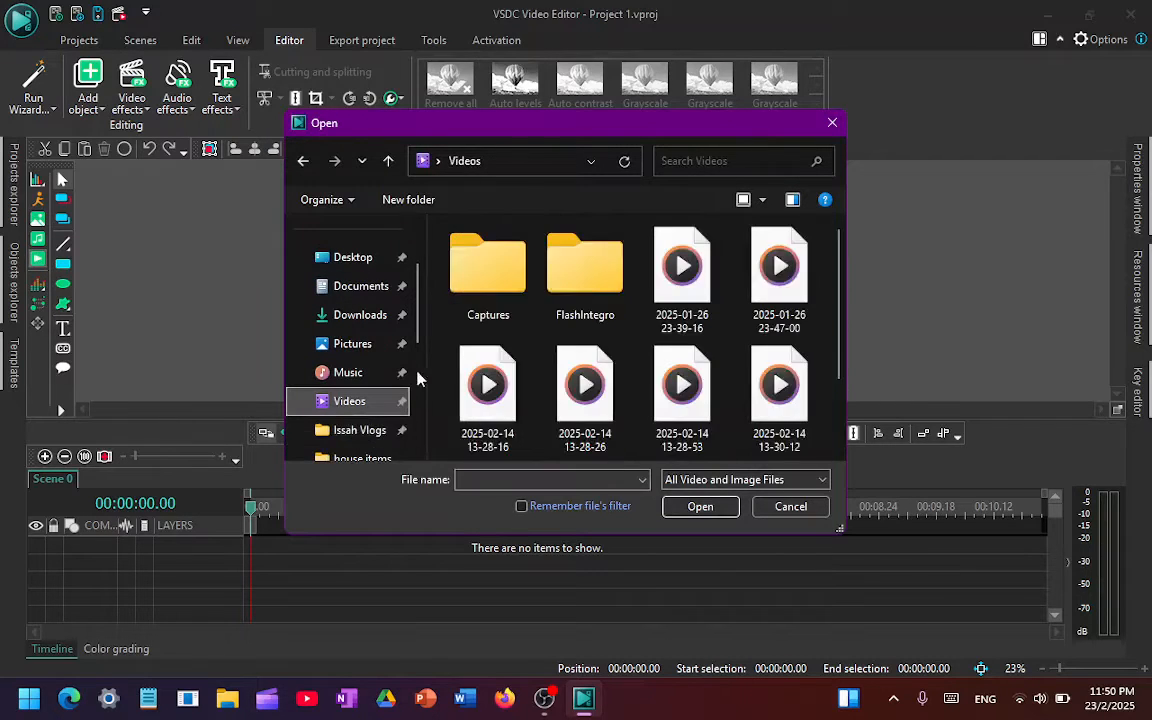
pyautogui.scroll(-2, 522, 350)
pyautogui.click(681, 390)
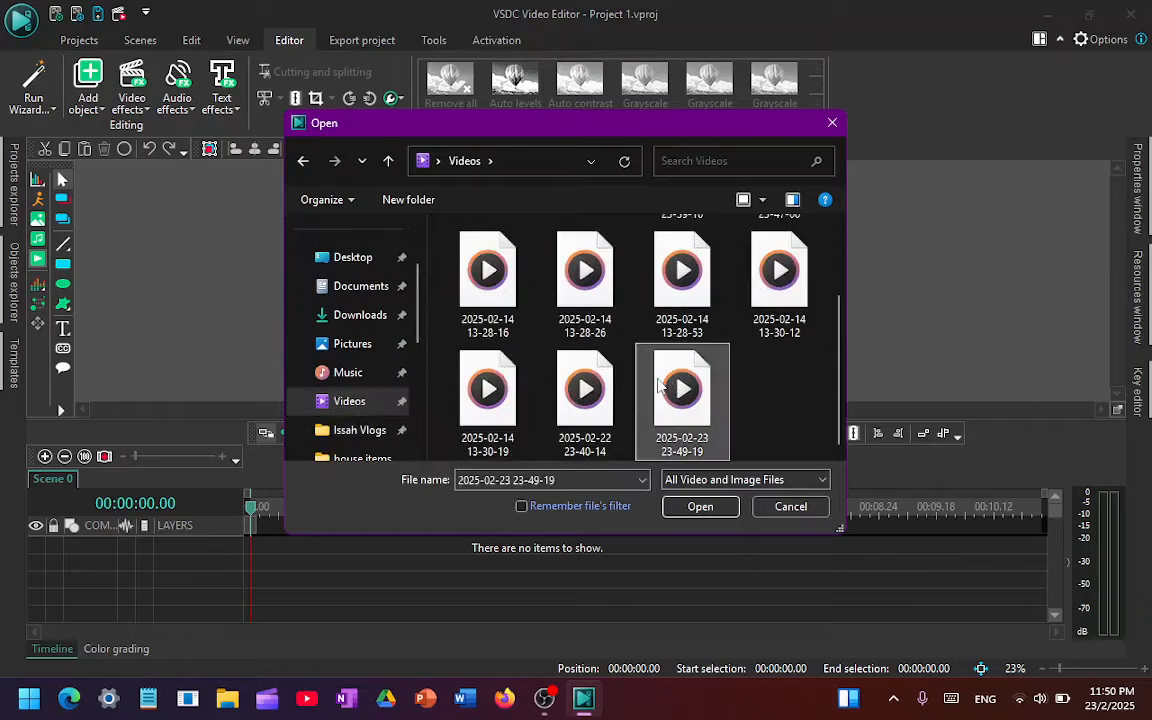
pyautogui.click(585, 397)
pyautogui.doubleClick(585, 397)
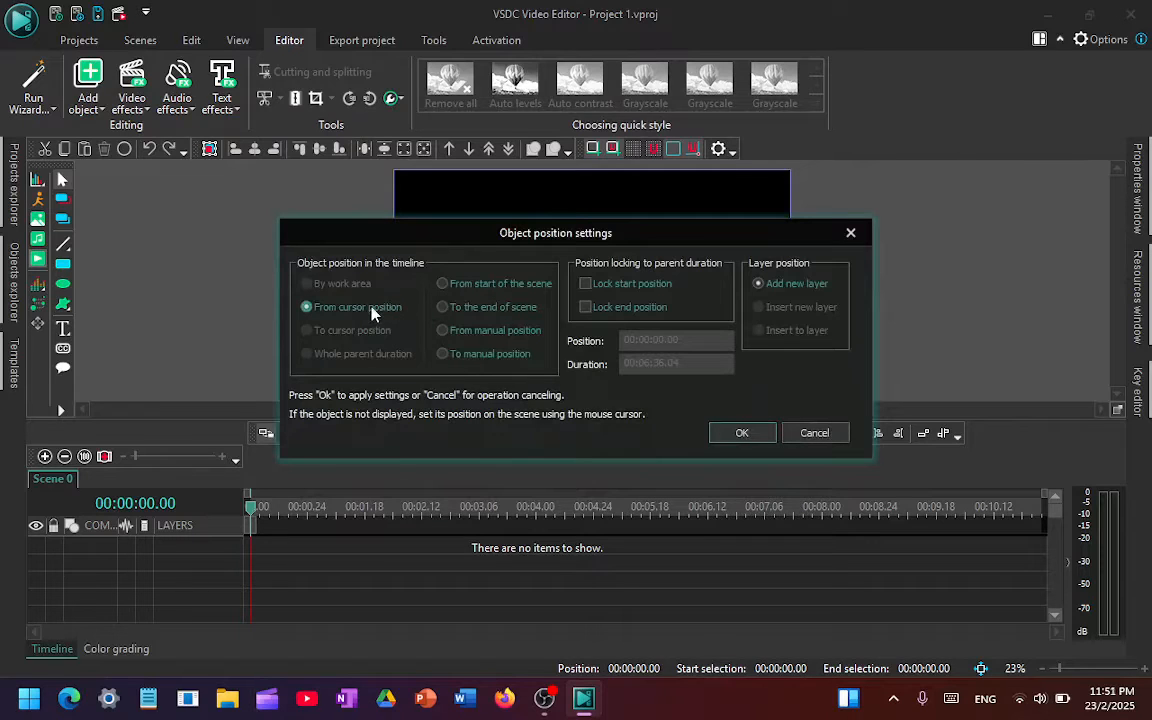
pyautogui.click(741, 436)
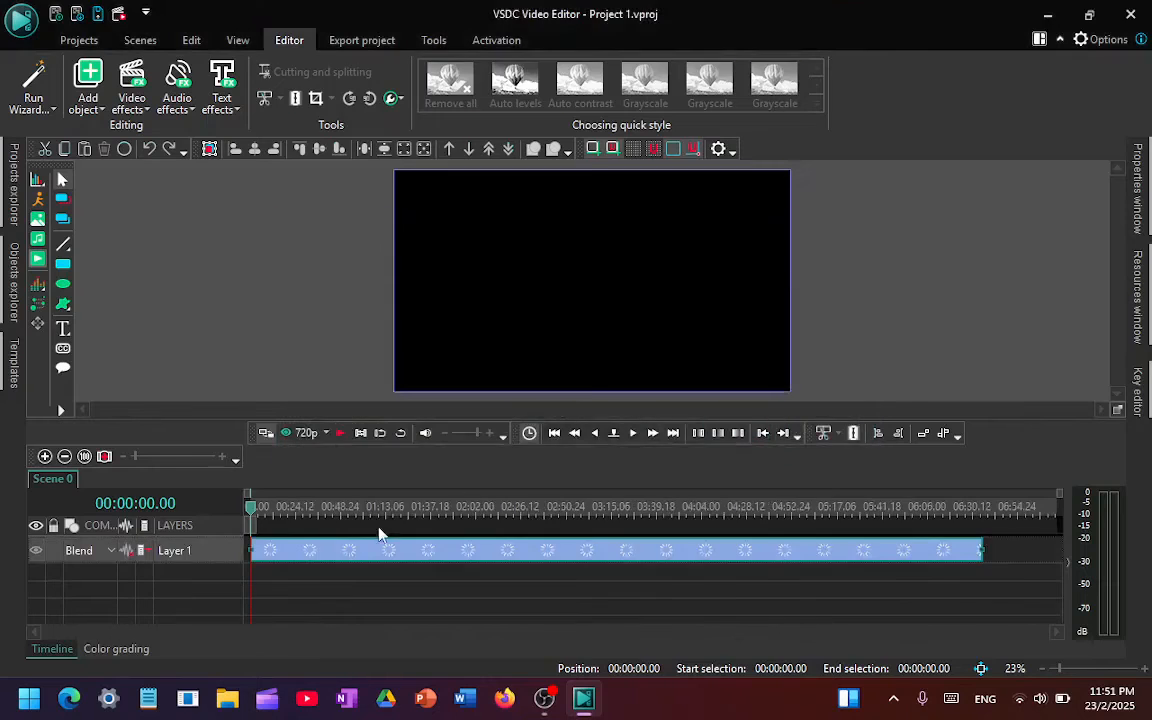
# Play the opening seconds of the imported clip, then check the frame at 00:01:25.03.
pyautogui.click(250, 513)
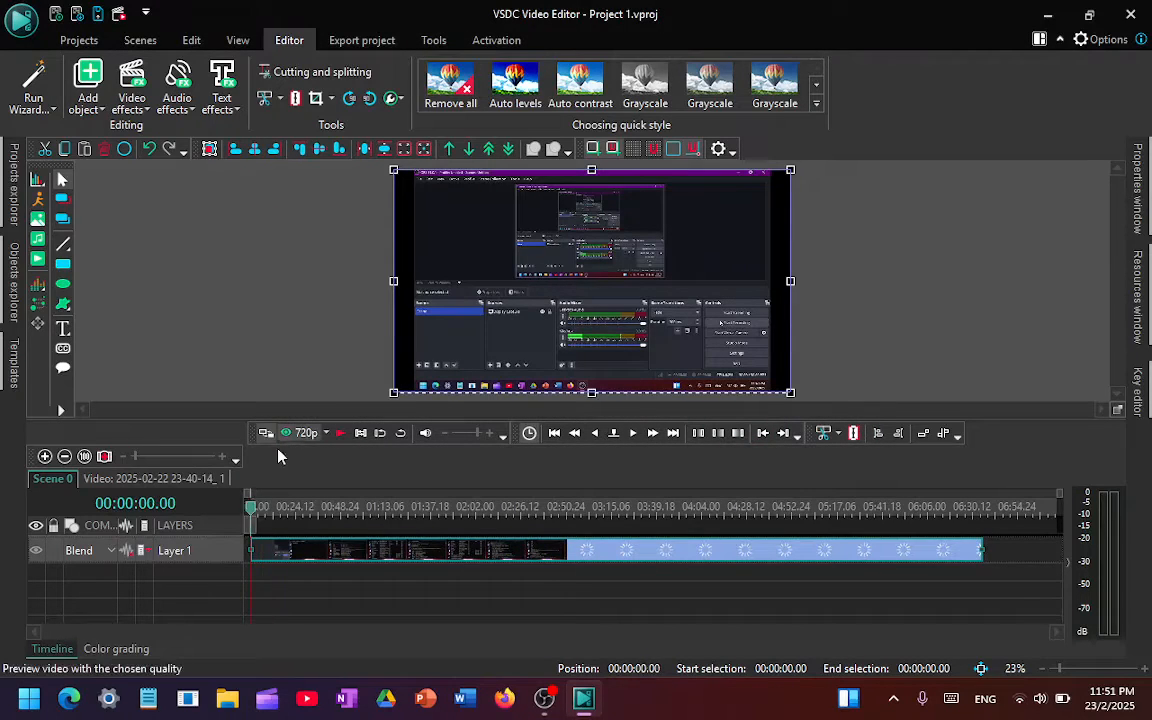
pyautogui.rightClick(349, 550)
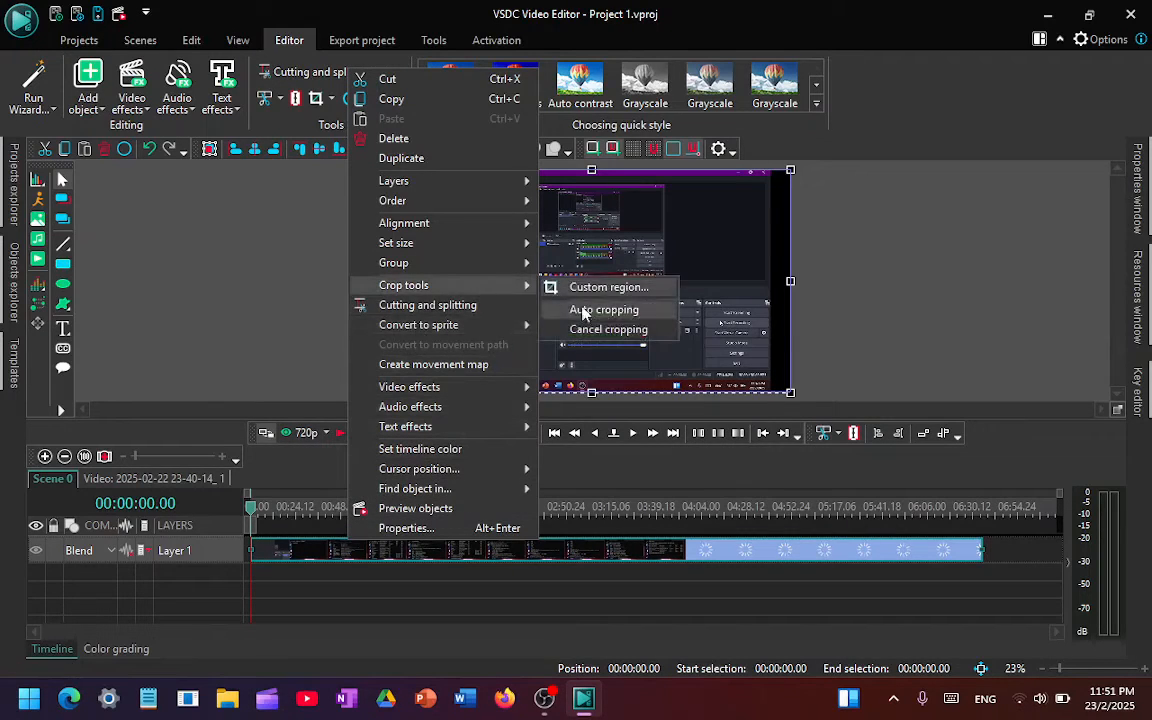
pyautogui.click(298, 554)
pyautogui.press('space')
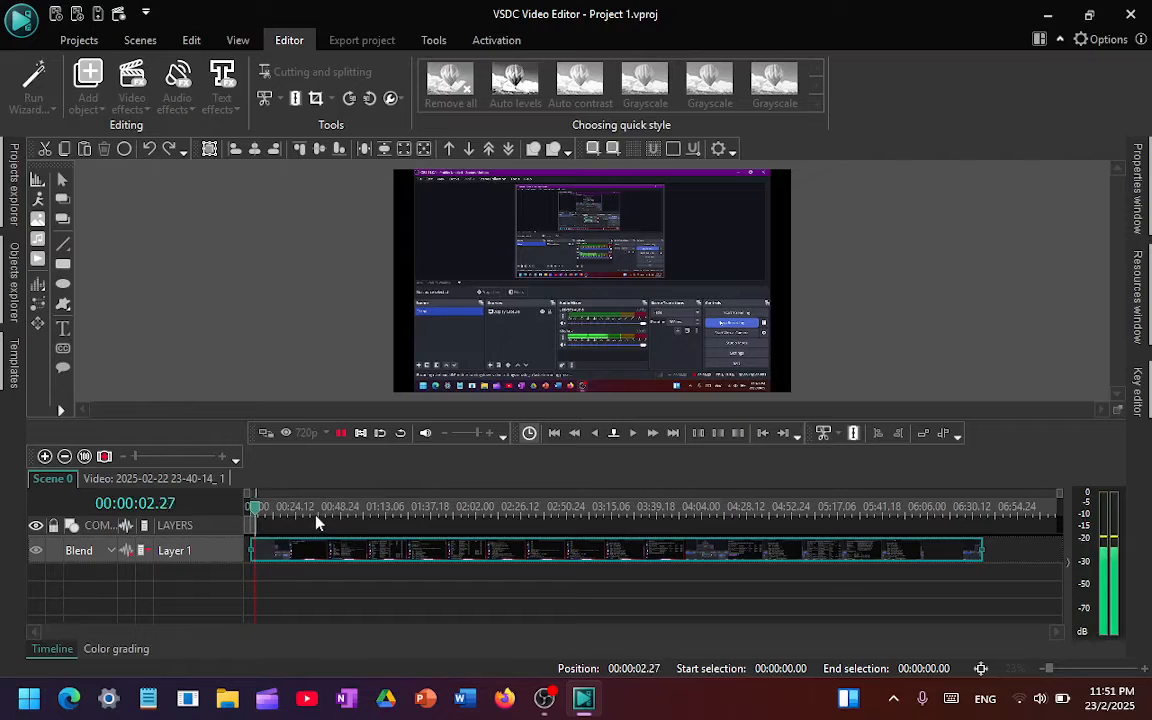
pyautogui.press('space')
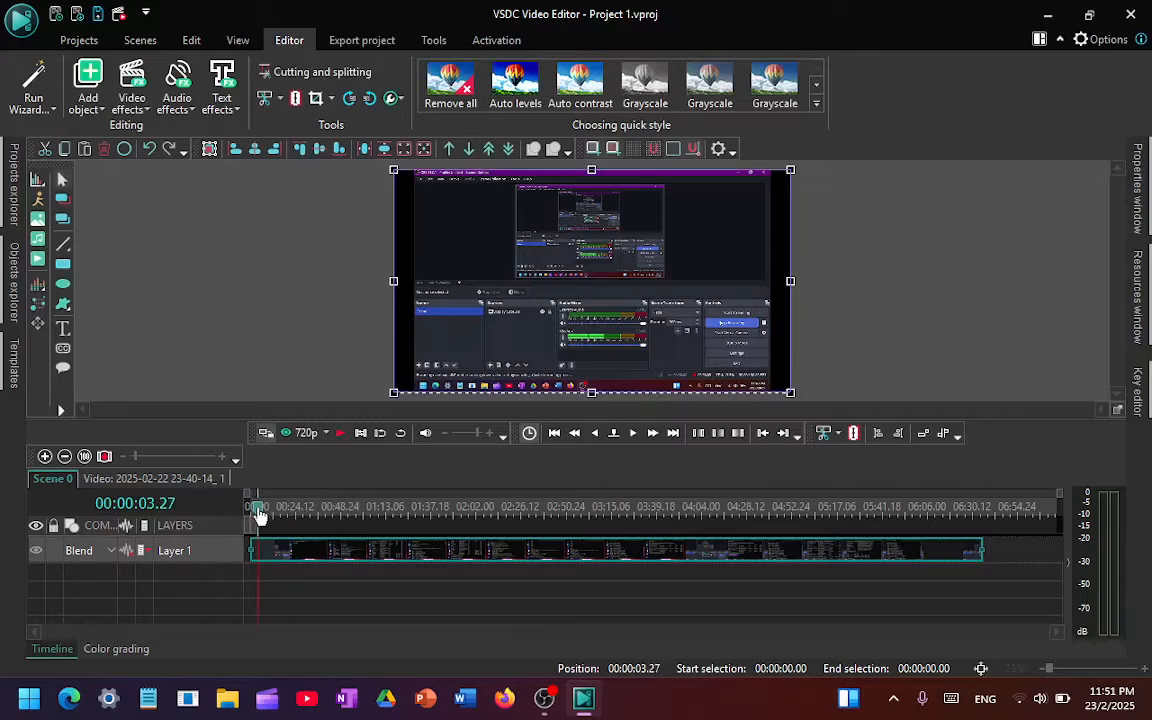
pyautogui.moveTo(258, 514); pyautogui.dragTo(407, 560)
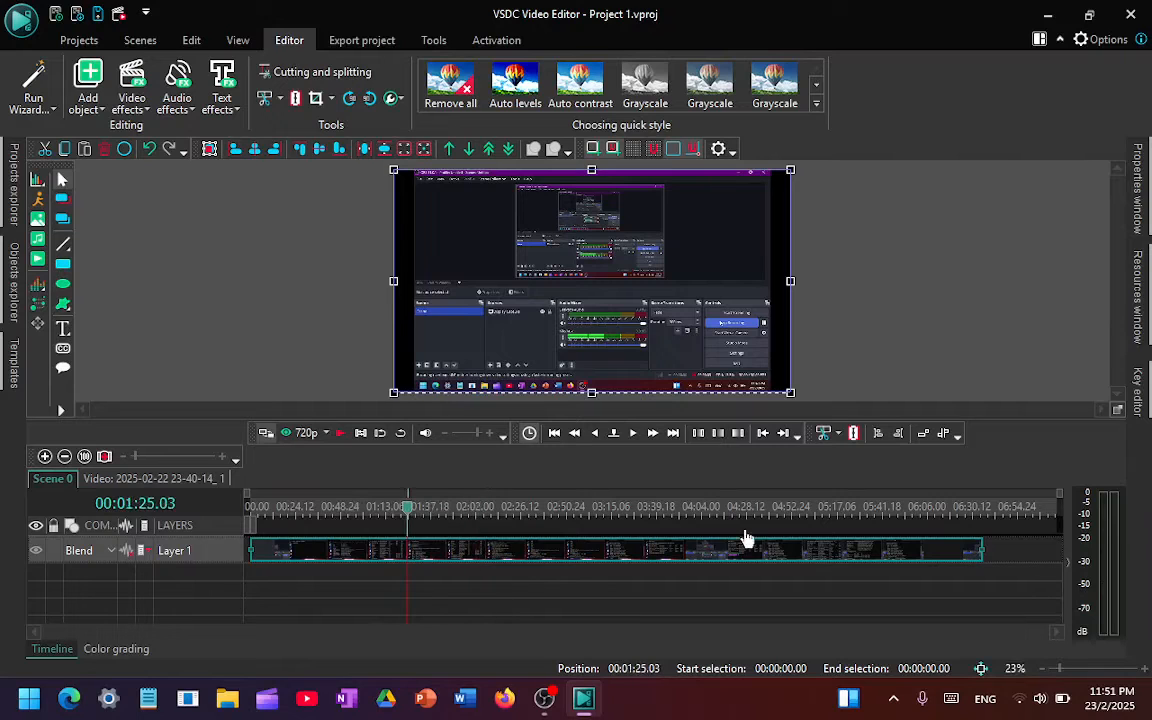
# Trim the end of the video clip so it lasts about 53 seconds, and enlarge the timeline scale.
pyautogui.click(985, 550)
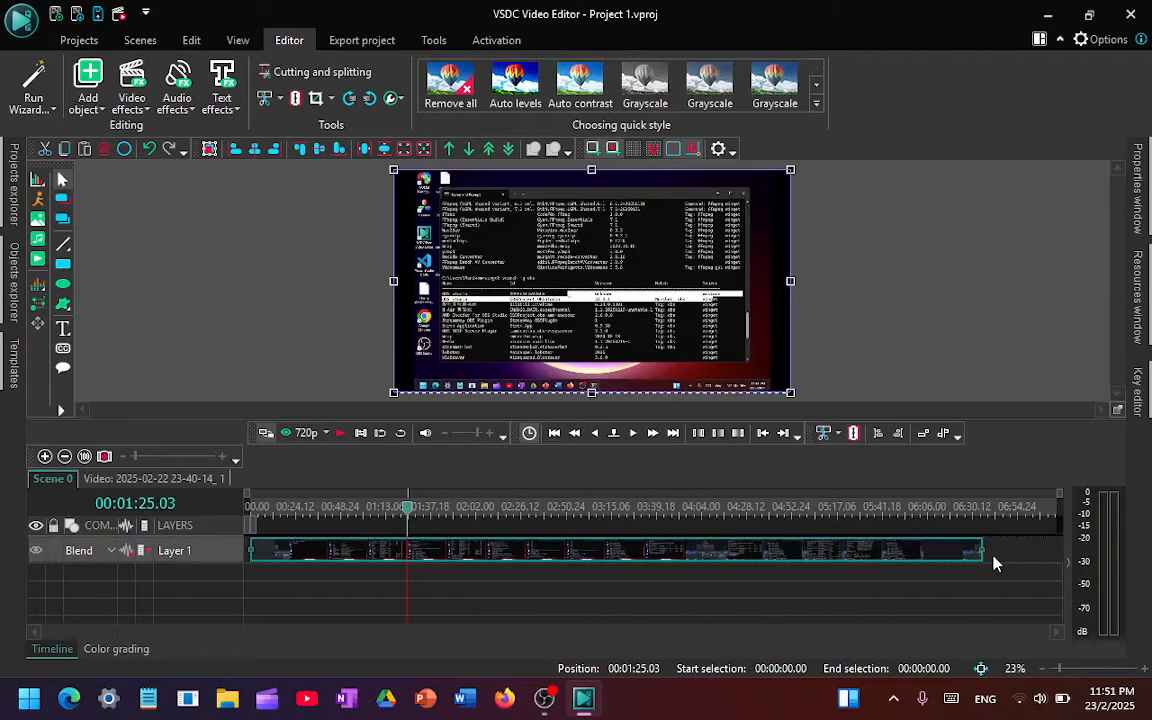
pyautogui.moveTo(980, 548); pyautogui.dragTo(346, 535)
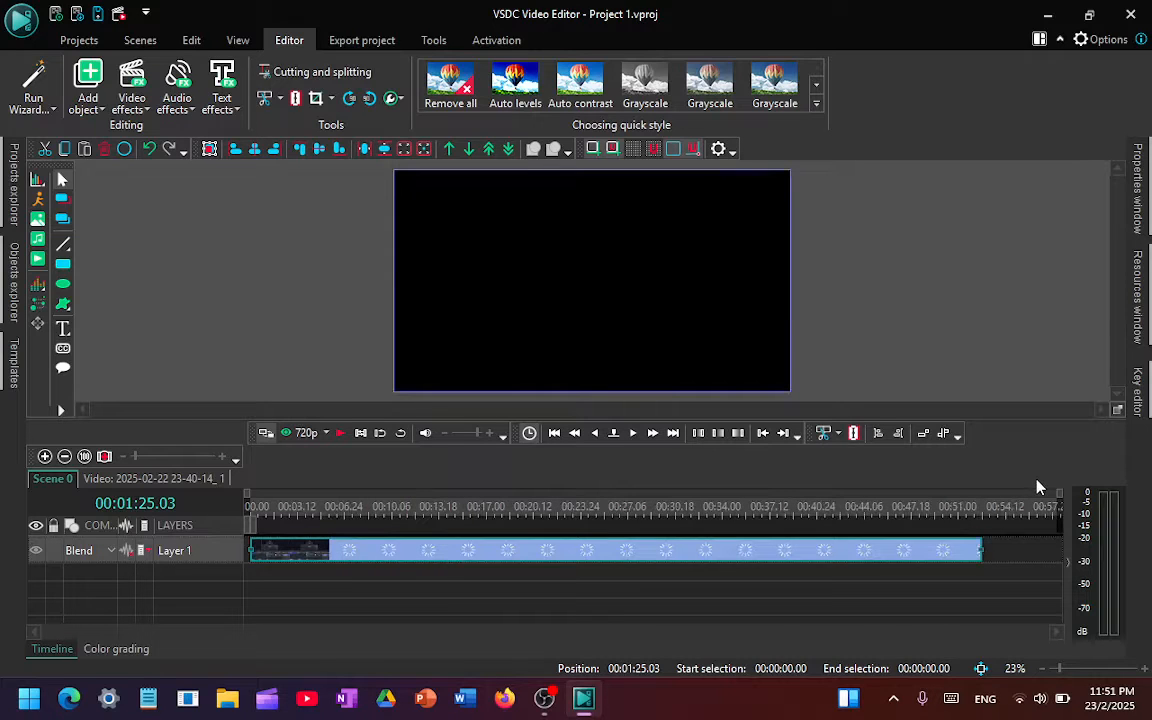
pyautogui.moveTo(1058, 494); pyautogui.dragTo(949, 502)
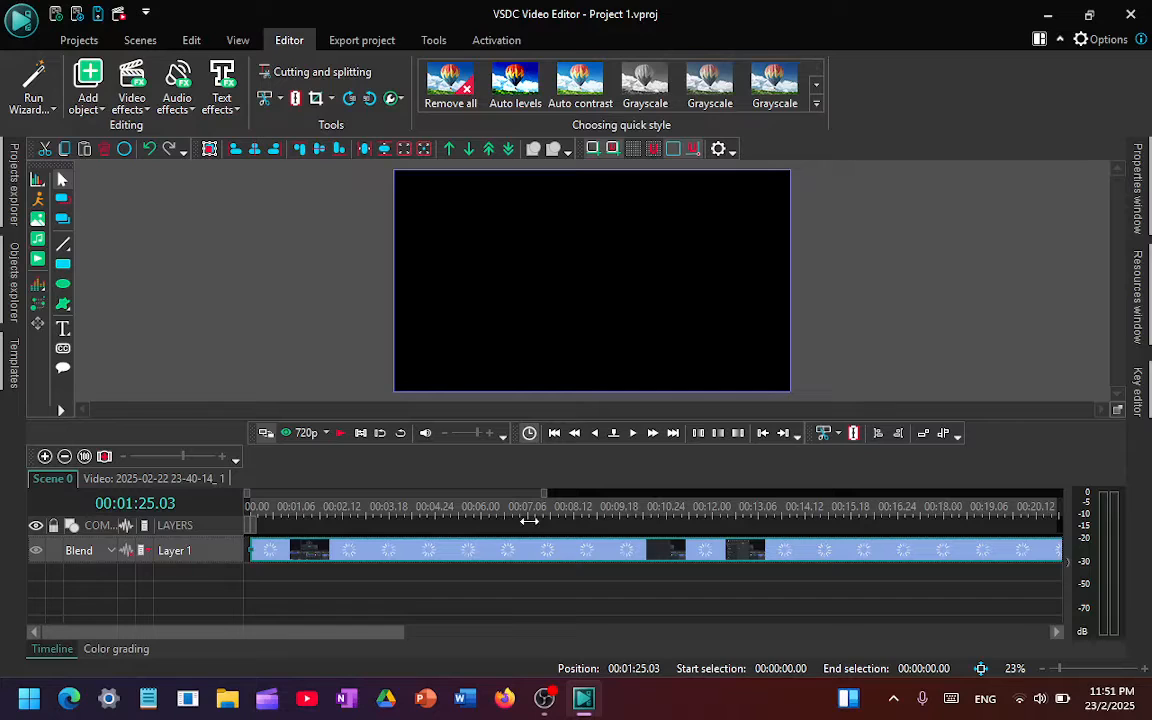
pyautogui.moveTo(529, 520); pyautogui.dragTo(576, 518)
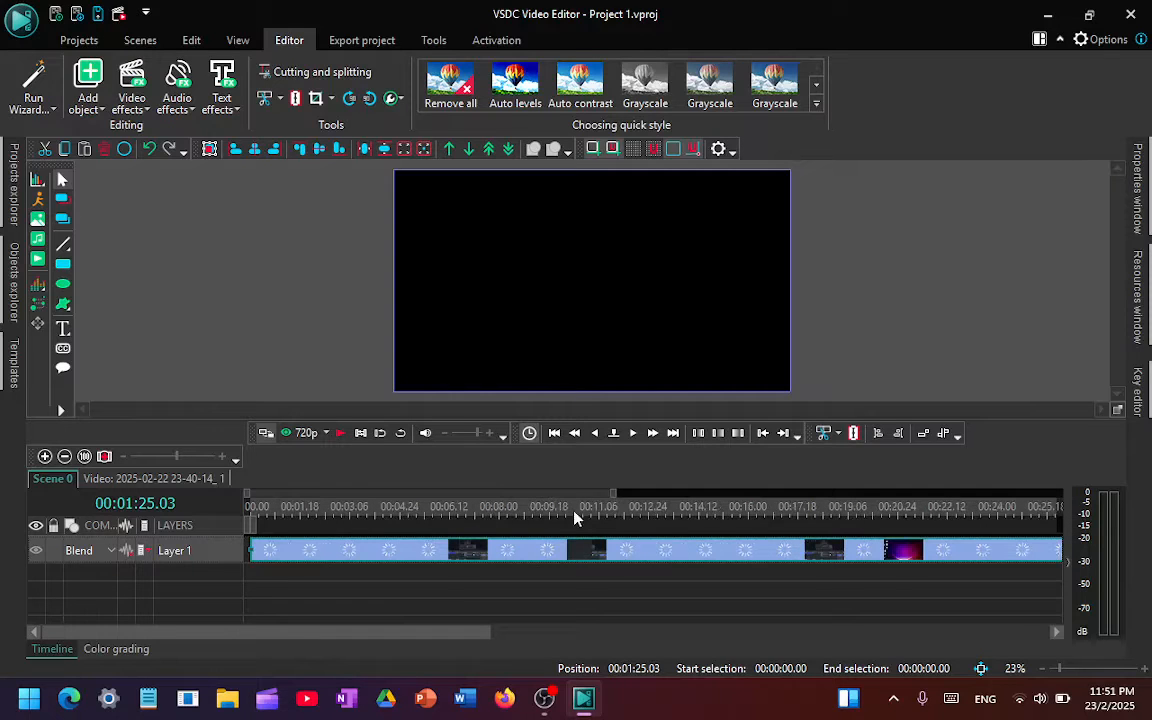
pyautogui.moveTo(576, 518); pyautogui.dragTo(640, 513)
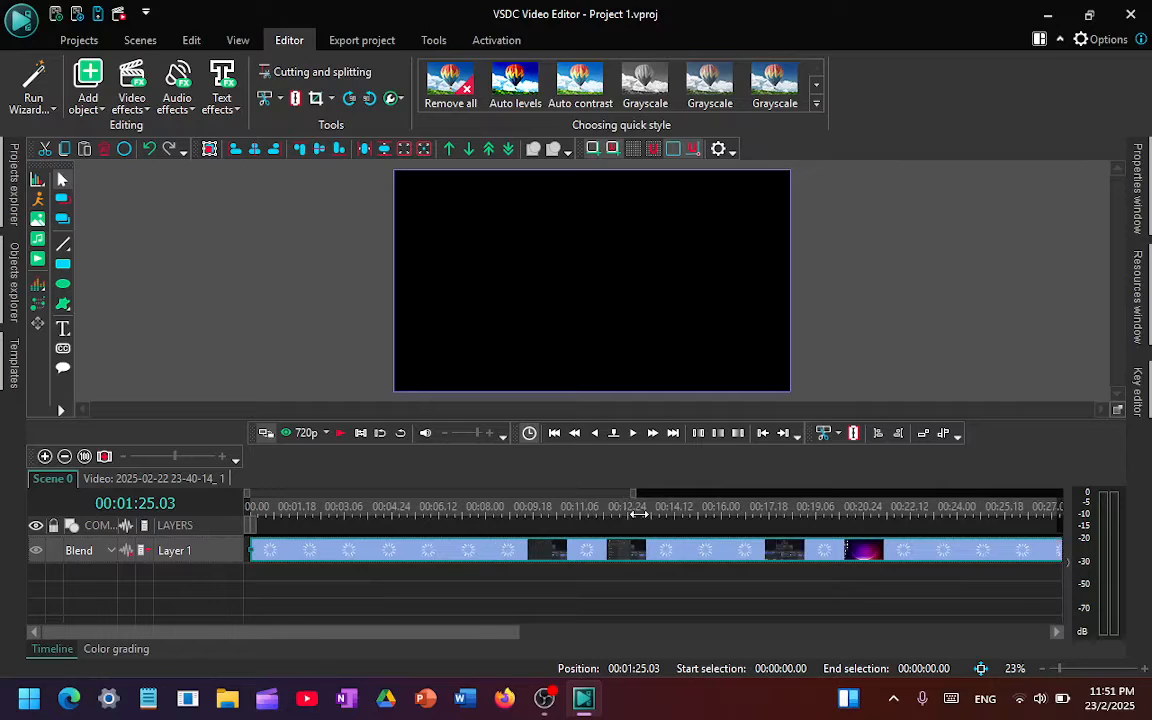
# Cut the section from about 1.5 s to 8.5 s out of the video clip and close the resulting gap.
pyautogui.press('space')
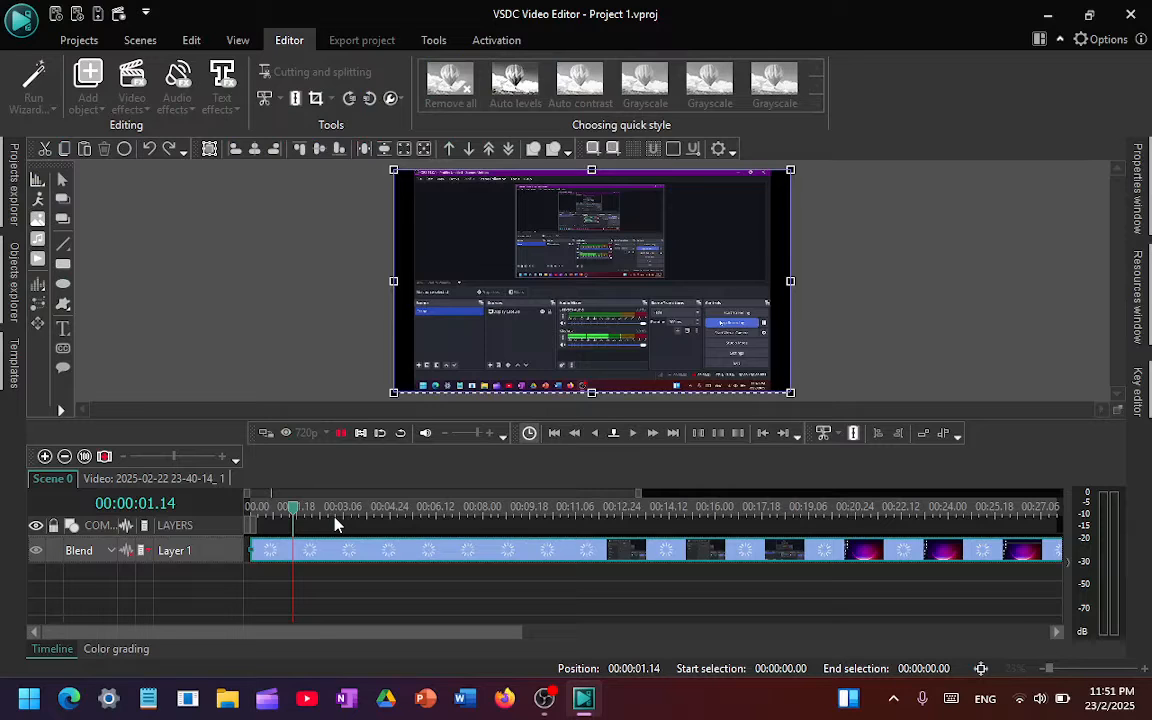
pyautogui.click(499, 509)
pyautogui.click(447, 543)
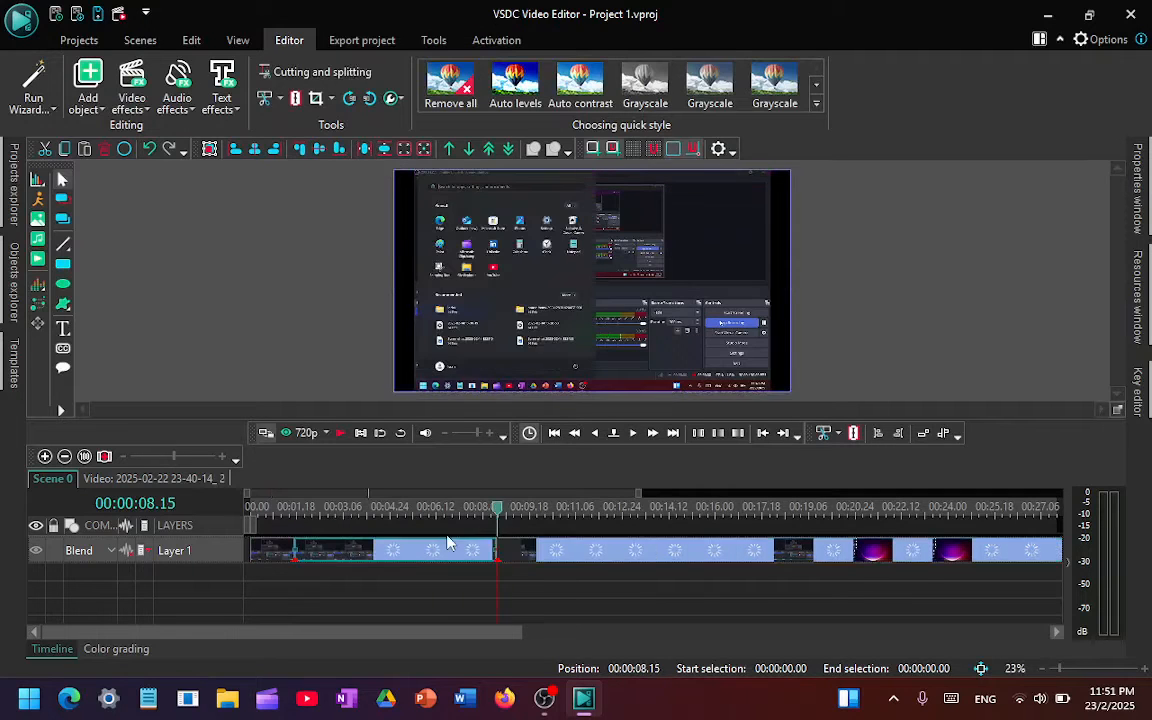
pyautogui.moveTo(418, 556); pyautogui.dragTo(412, 551)
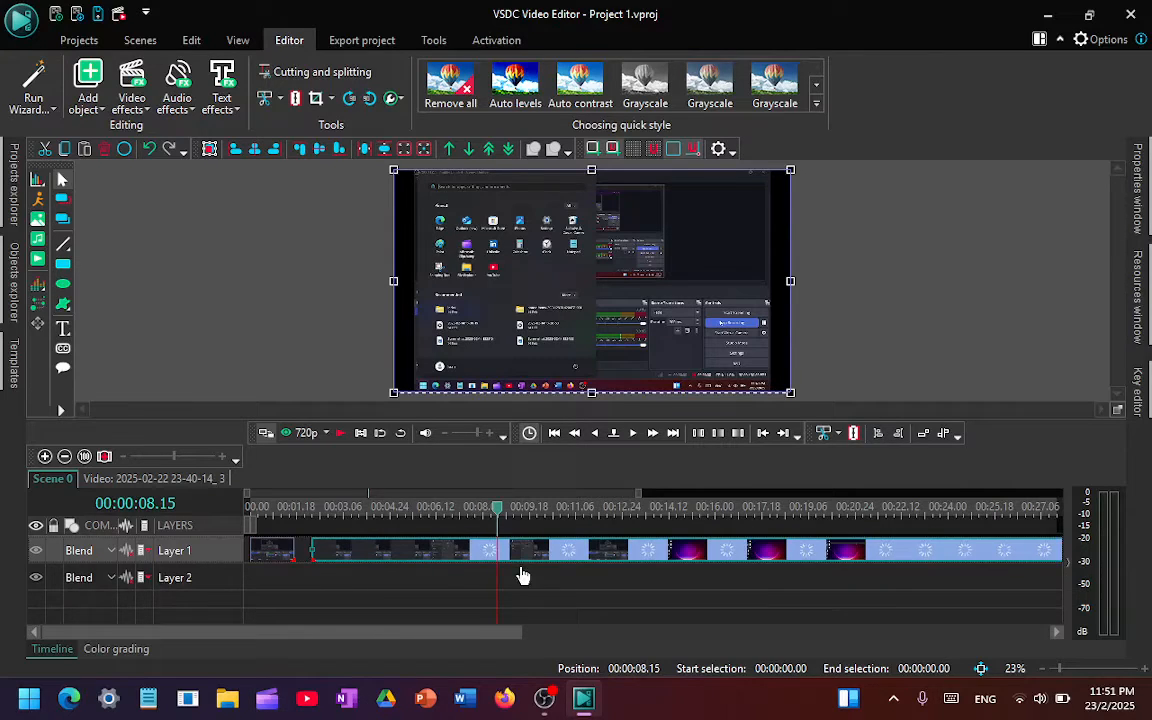
pyautogui.moveTo(522, 575); pyautogui.dragTo(405, 563)
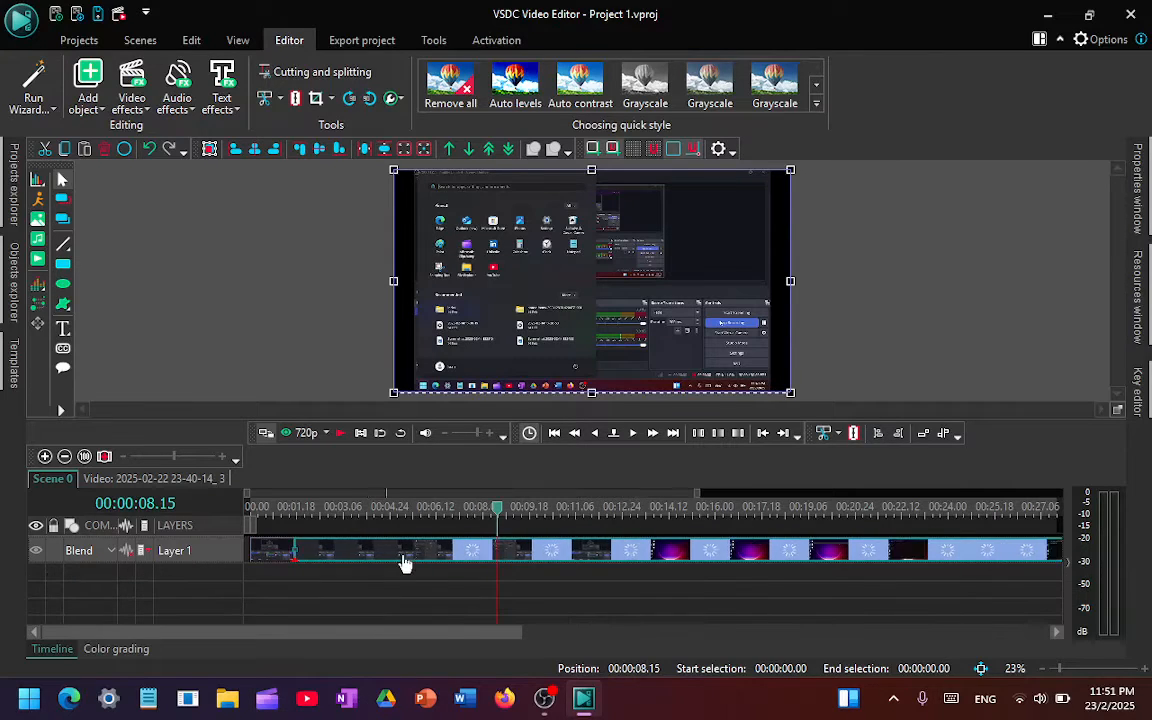
# Insert the start MP3 from the snd folder of the house items download into the existing layer, using the cursor position option.
pyautogui.press('Home')
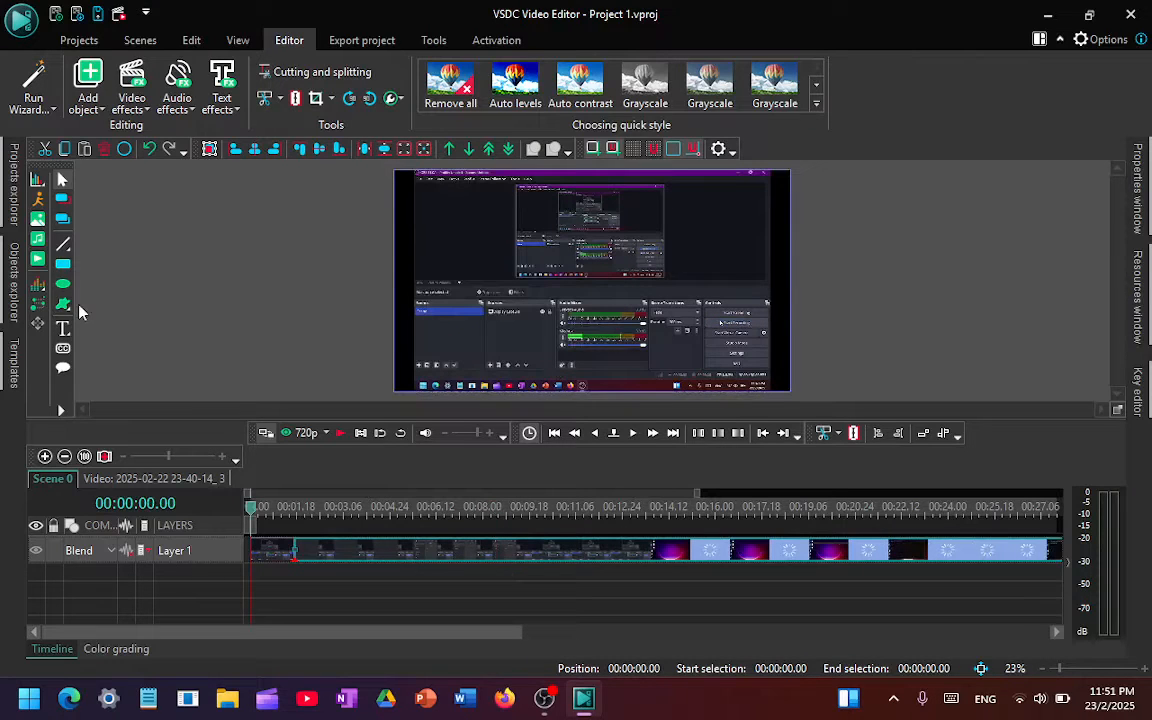
pyautogui.click(38, 239)
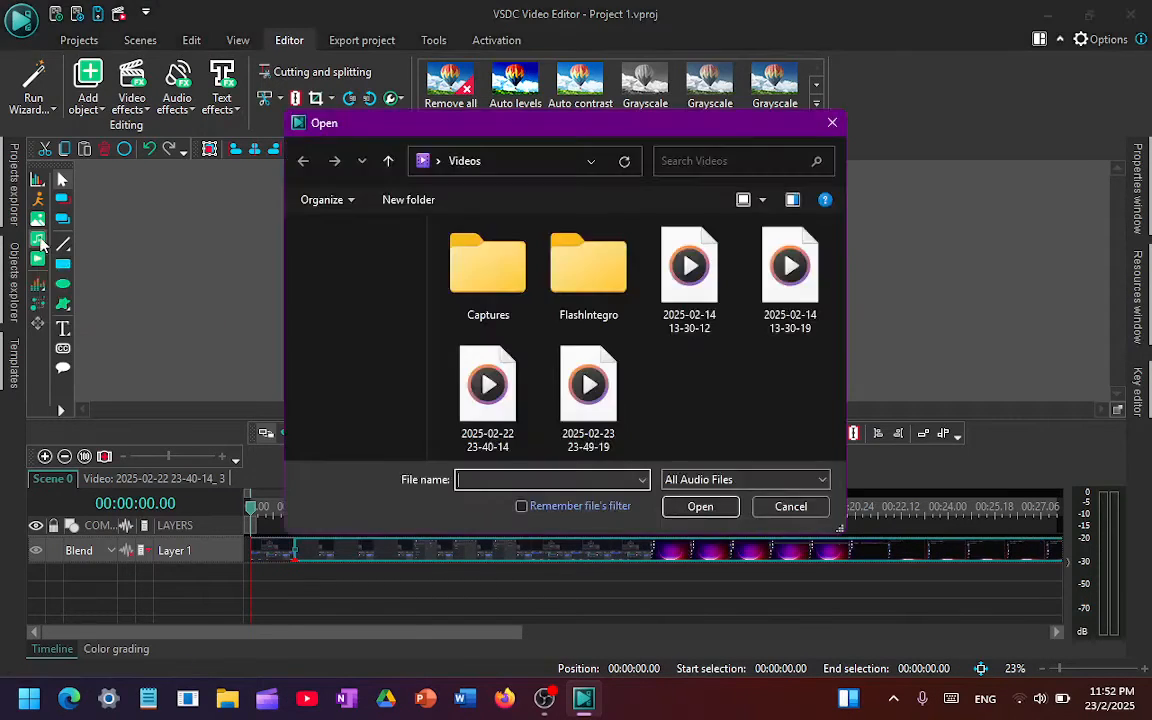
pyautogui.click(348, 316)
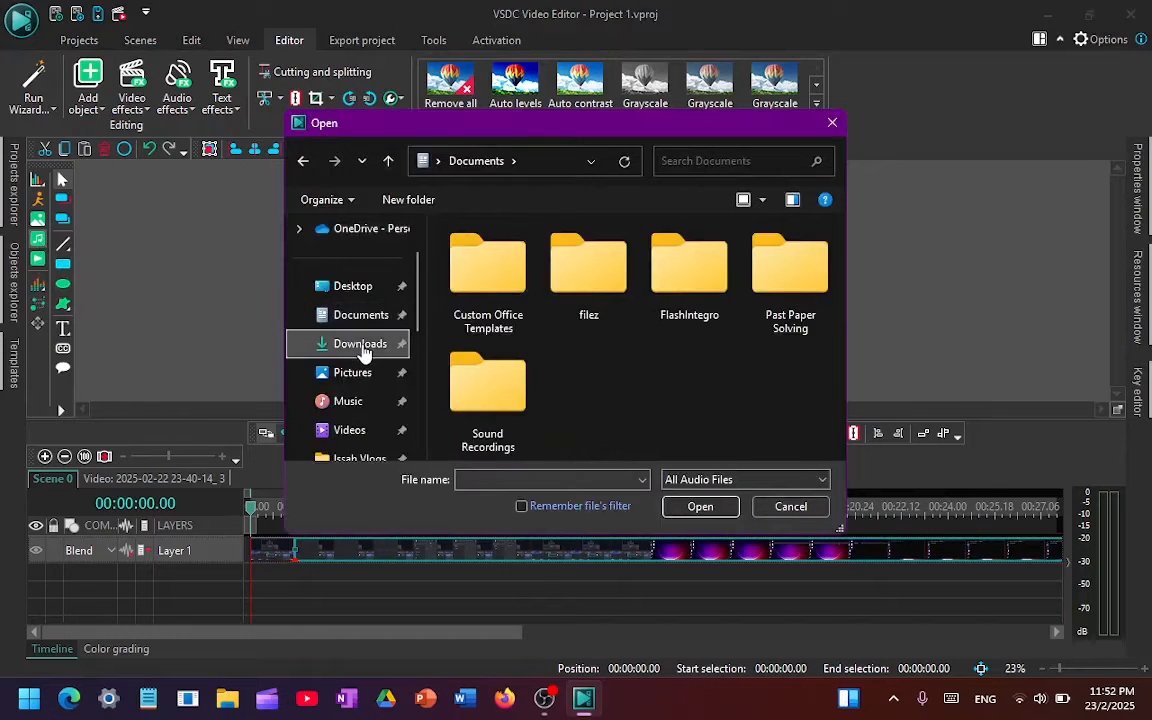
pyautogui.click(362, 346)
pyautogui.scroll(-1, 461, 279)
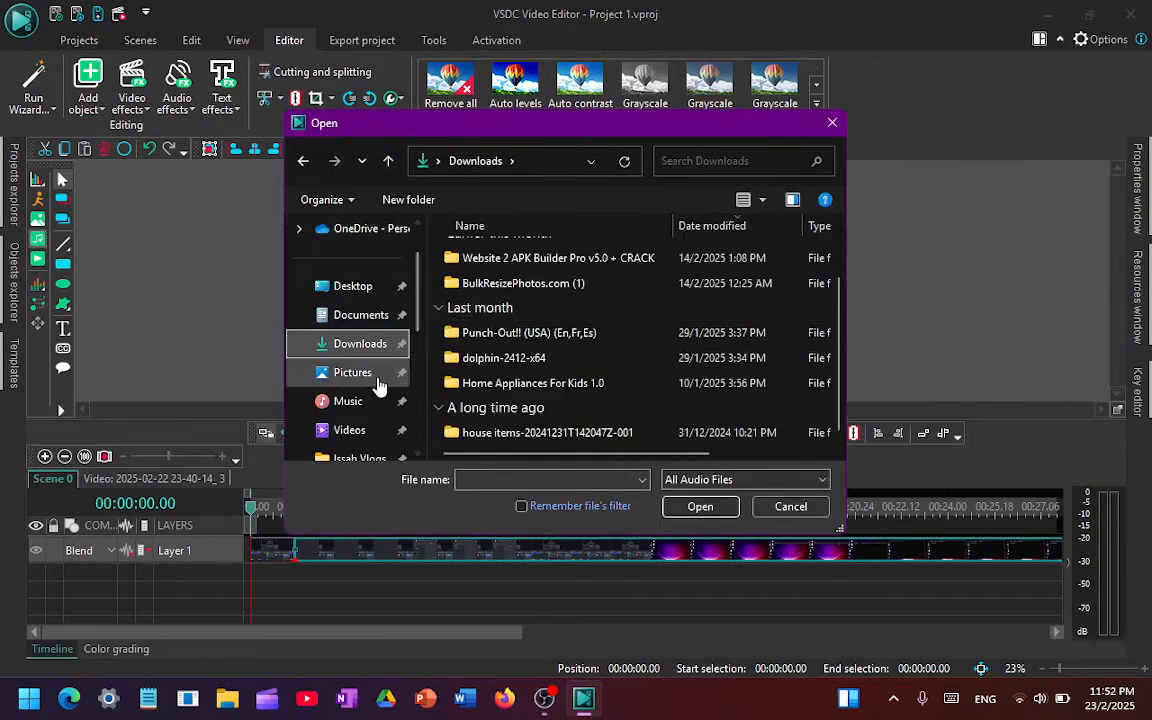
pyautogui.doubleClick(463, 432)
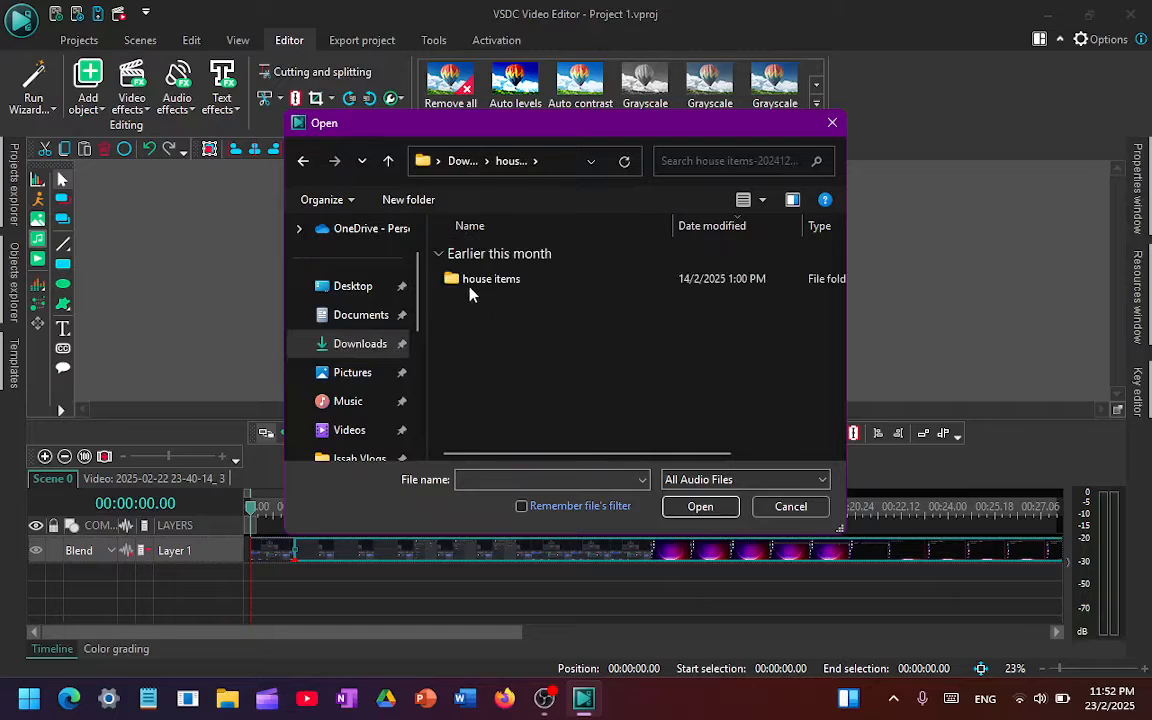
pyautogui.doubleClick(463, 285)
pyautogui.doubleClick(471, 328)
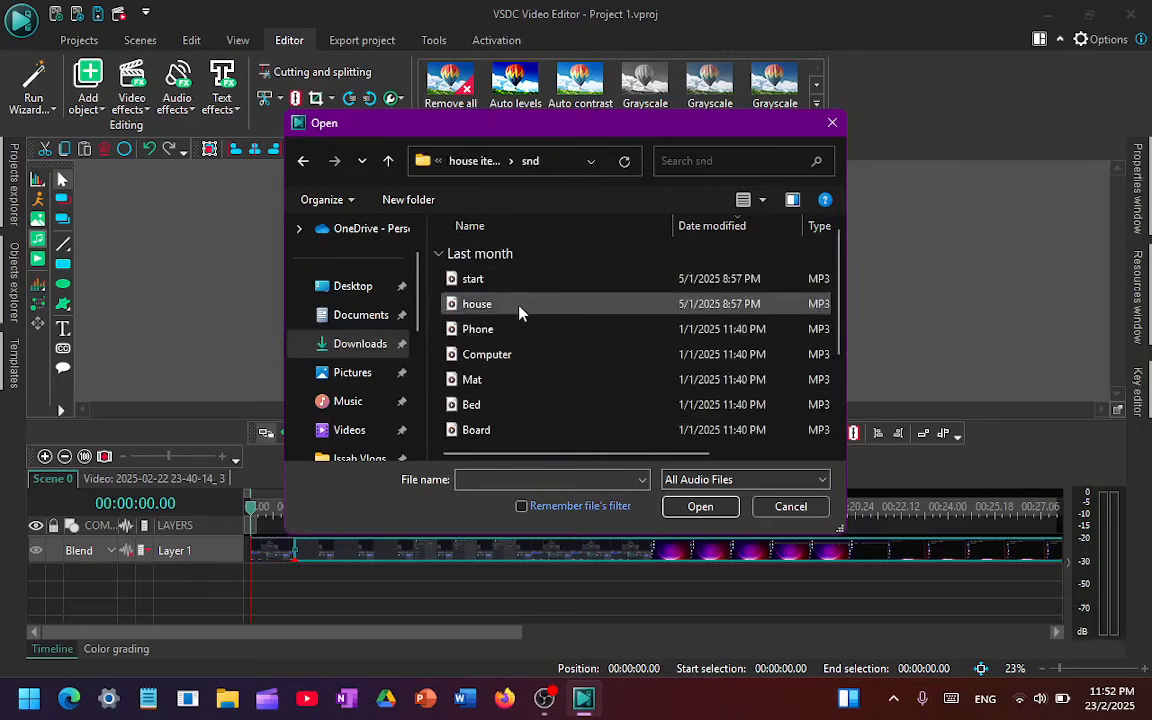
pyautogui.click(508, 287)
pyautogui.doubleClick(507, 288)
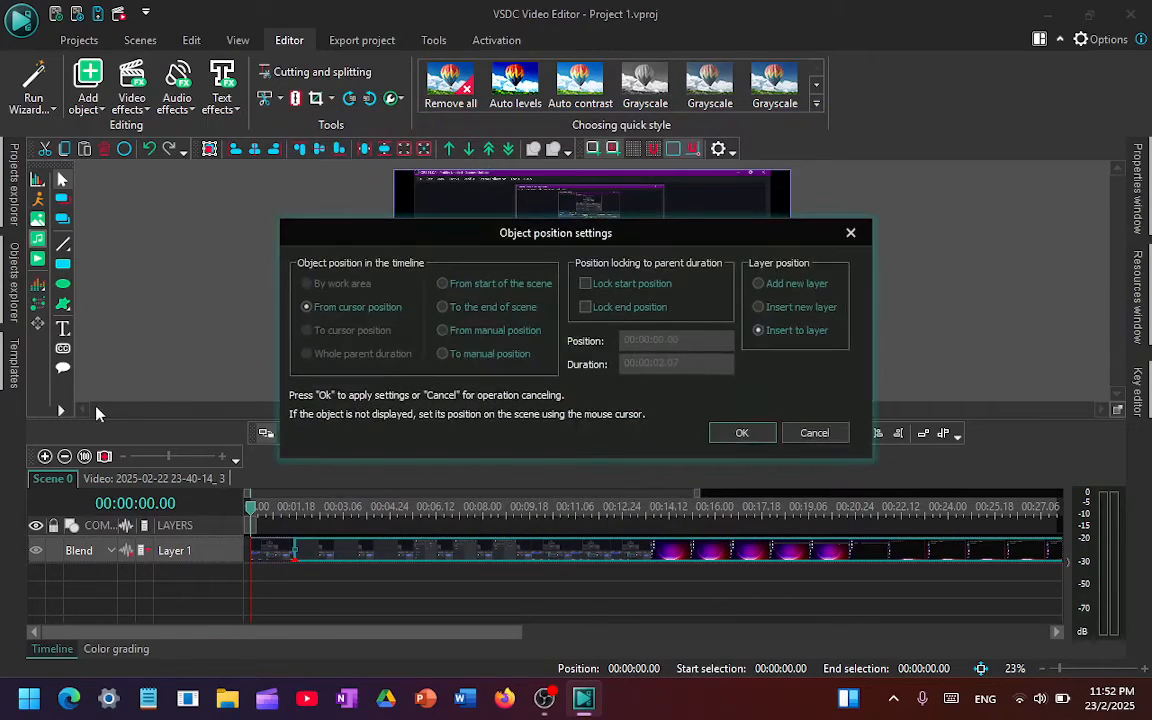
pyautogui.click(740, 433)
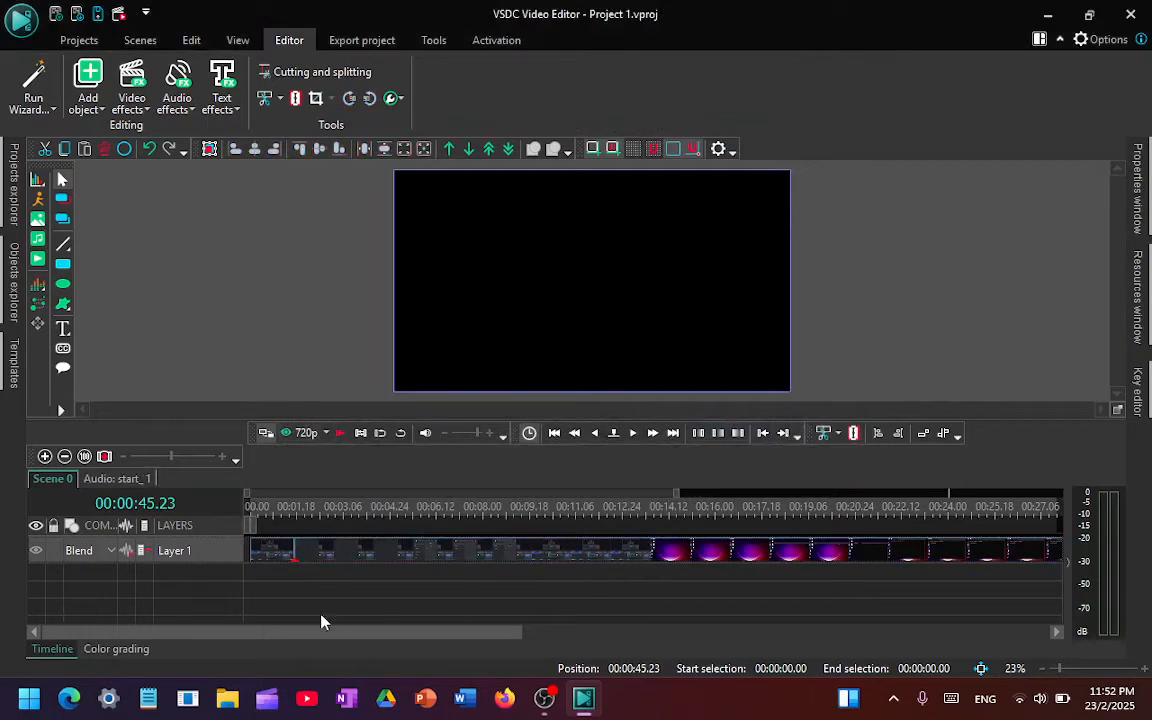
# Move the start audio clip onto its own layer beneath the video, aligned with the beginning of the scene.
pyautogui.moveTo(321, 636); pyautogui.dragTo(733, 602)
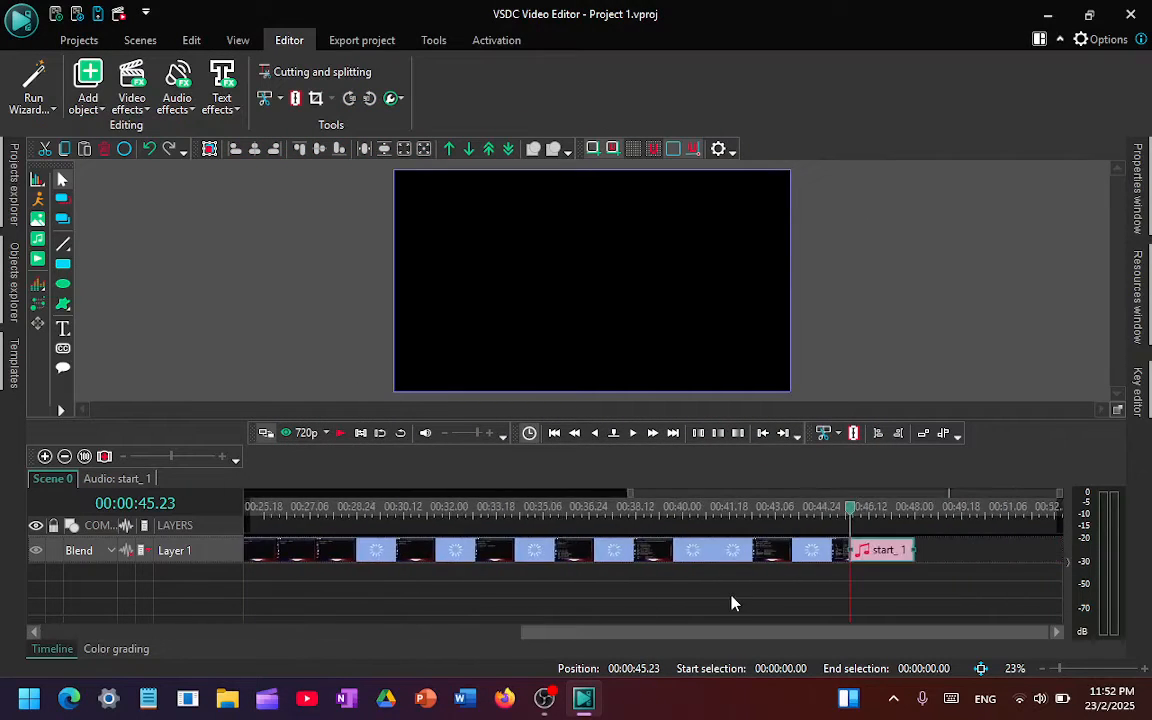
pyautogui.hotkey('ctrl', 'z')
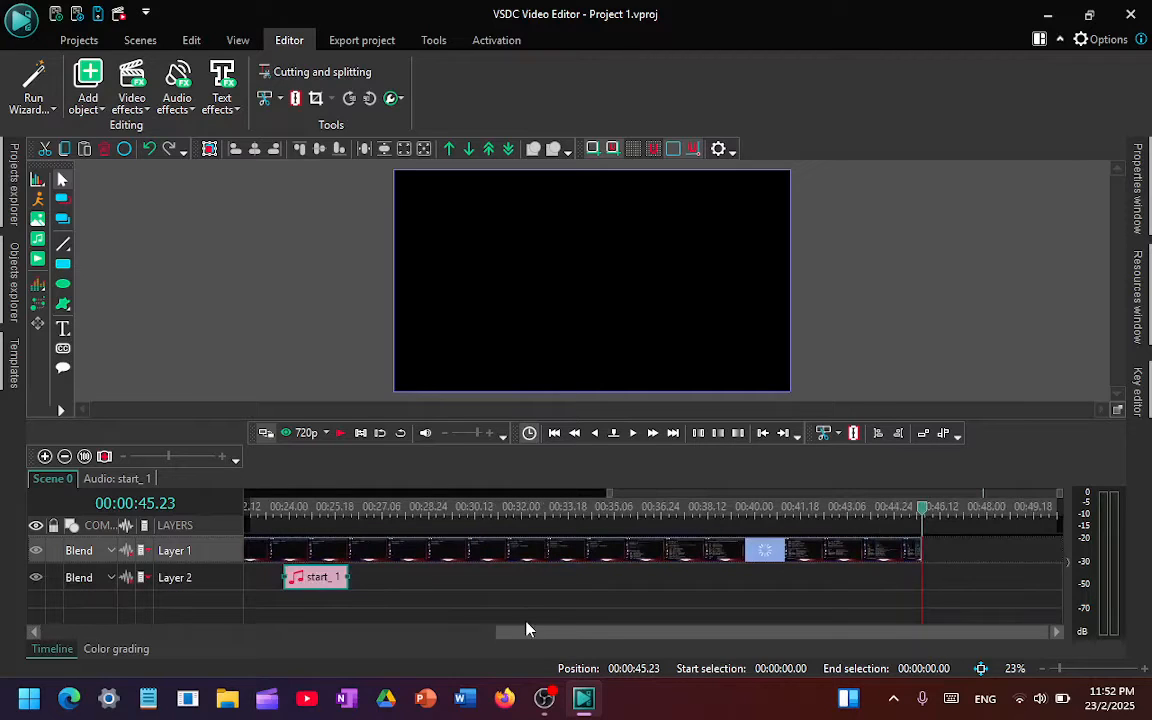
pyautogui.hscroll(-3, 526, 621)
pyautogui.moveTo(534, 583); pyautogui.dragTo(218, 584)
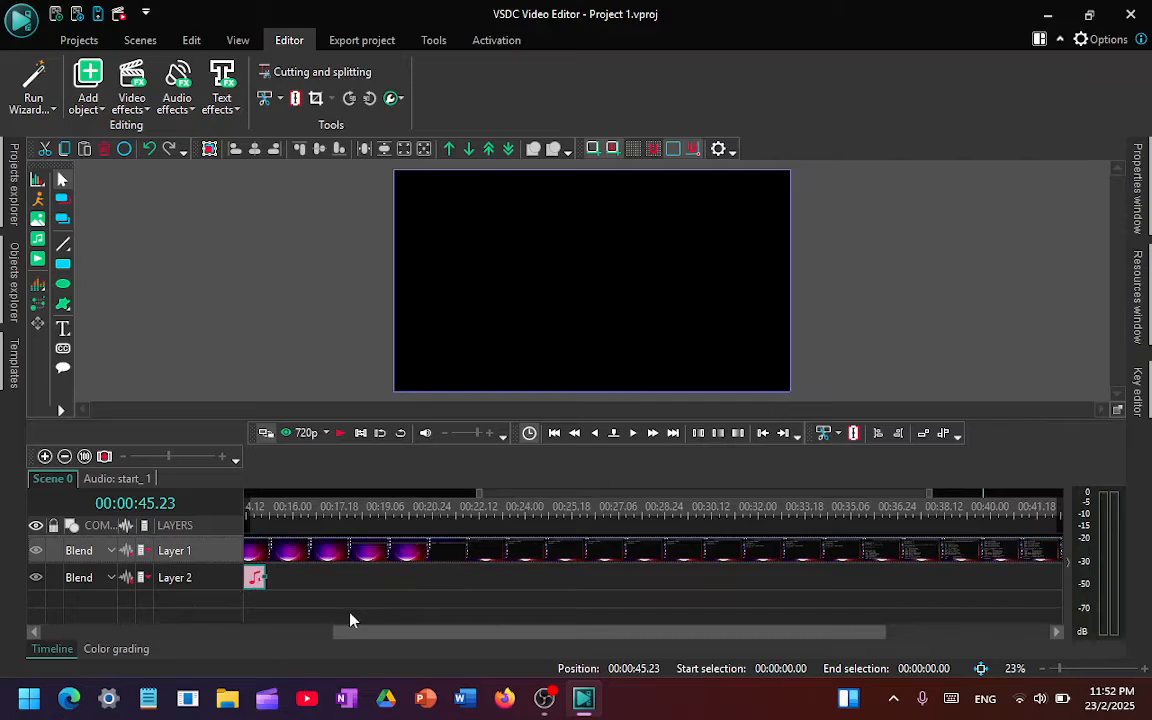
pyautogui.moveTo(350, 630); pyautogui.dragTo(48, 633)
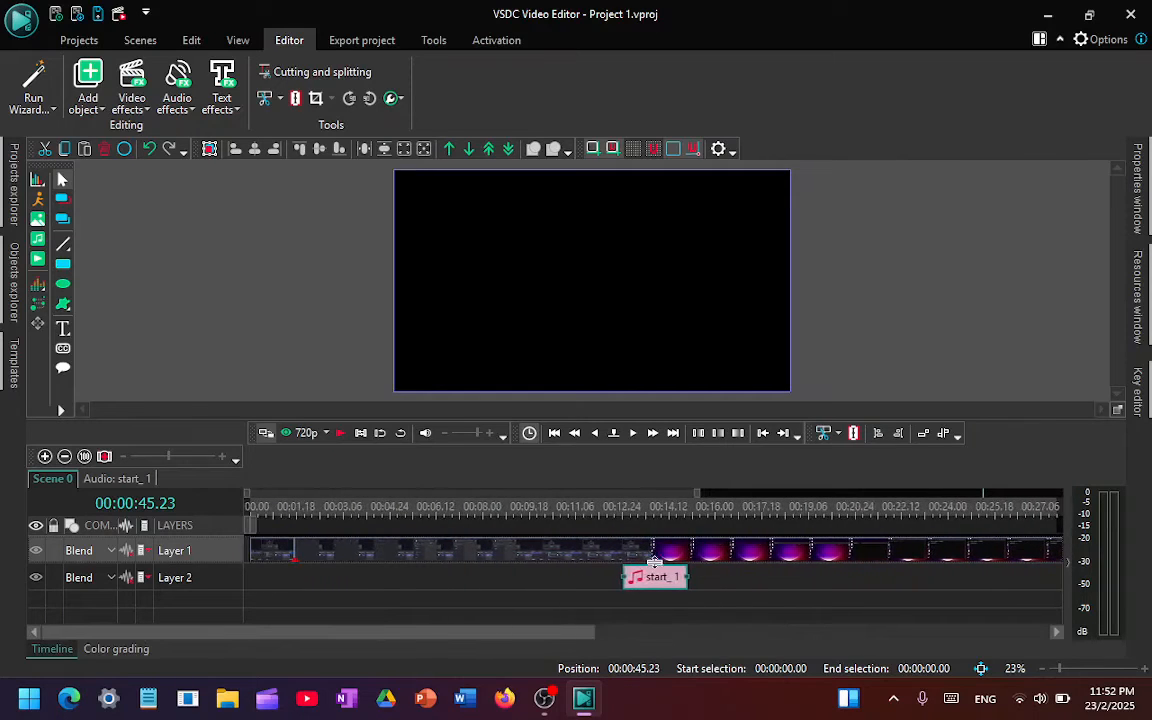
pyautogui.moveTo(655, 562); pyautogui.dragTo(170, 578)
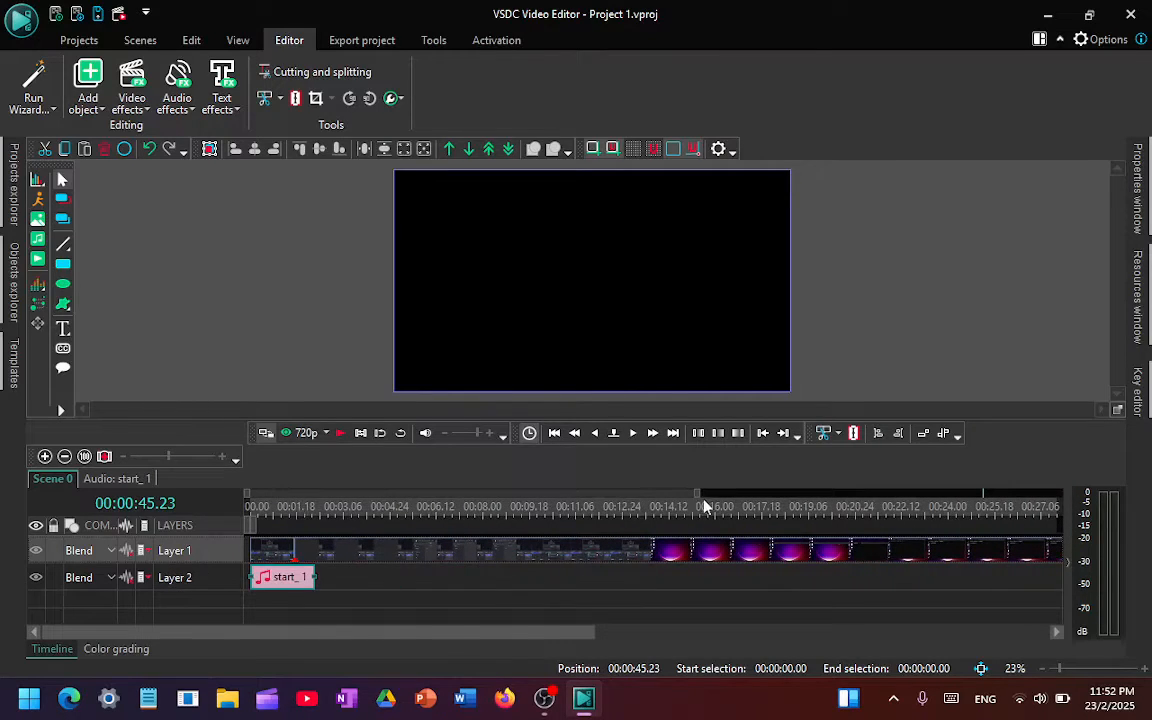
# Play the scene from 00:00:00.00 with the timeline enlarged to check the video together with the audio.
pyautogui.moveTo(697, 492); pyautogui.dragTo(348, 548)
pyautogui.click(249, 510)
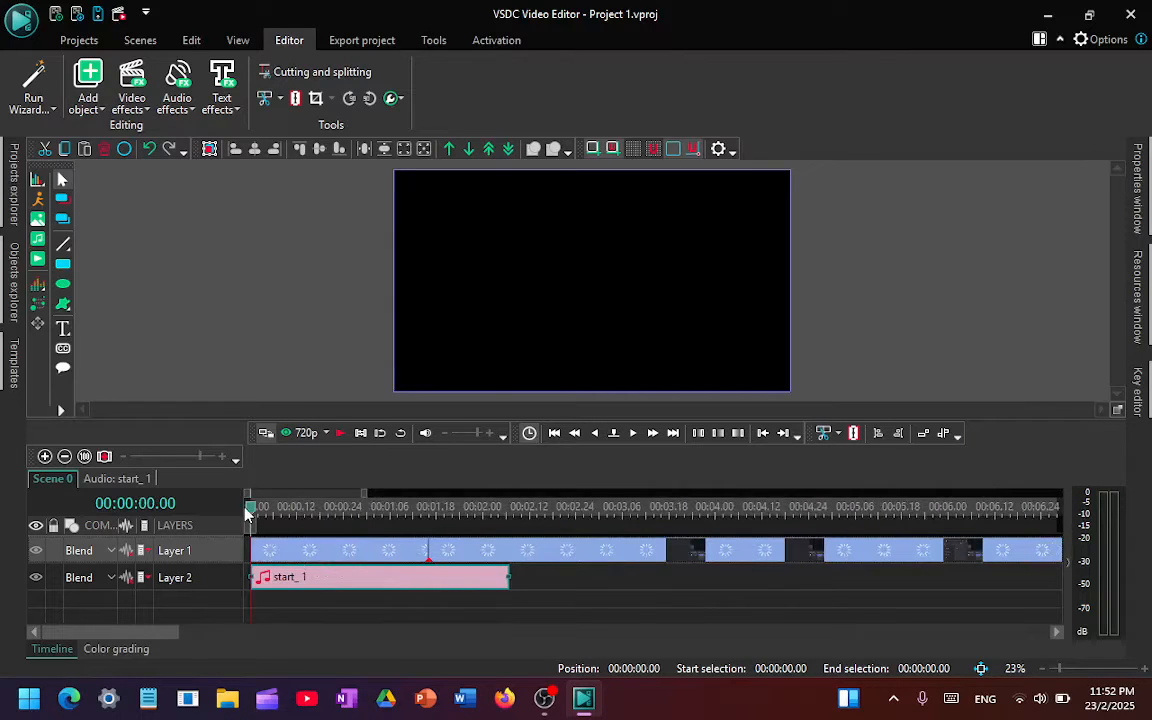
pyautogui.press('space')
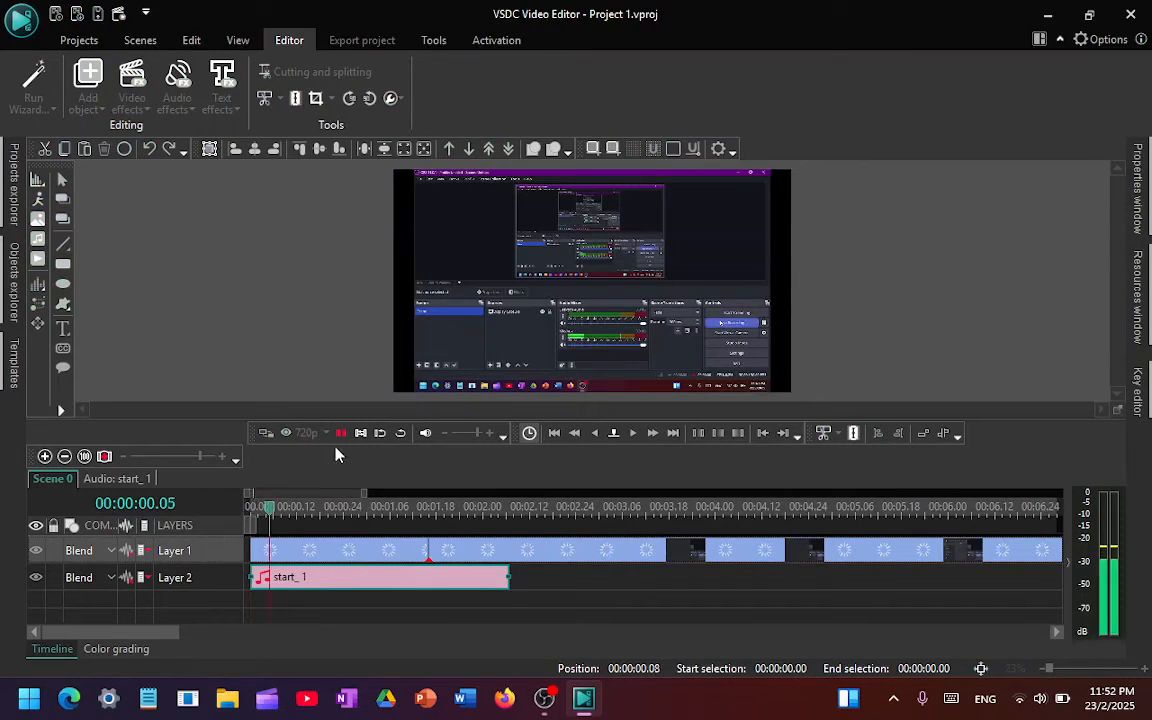
# Stop the scene playback, make the Layer 1 track taller and look through the editing options available for the first video clip.
pyautogui.press('space')
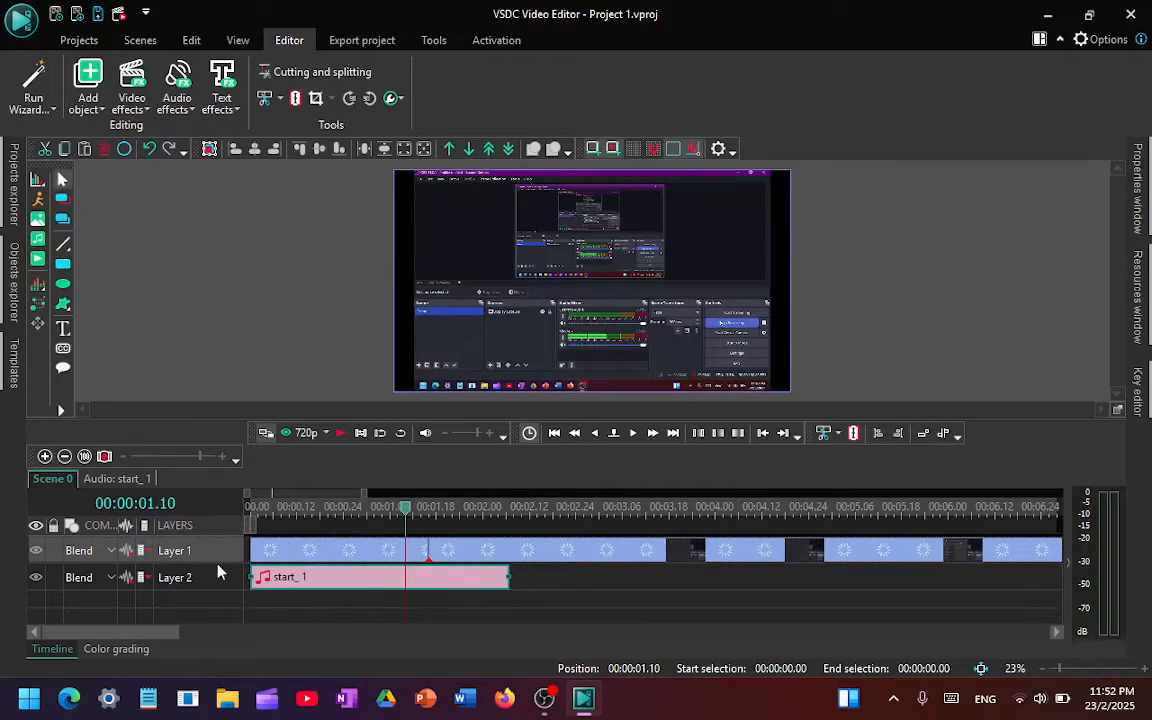
pyautogui.moveTo(207, 561); pyautogui.dragTo(206, 584)
pyautogui.rightClick(350, 570)
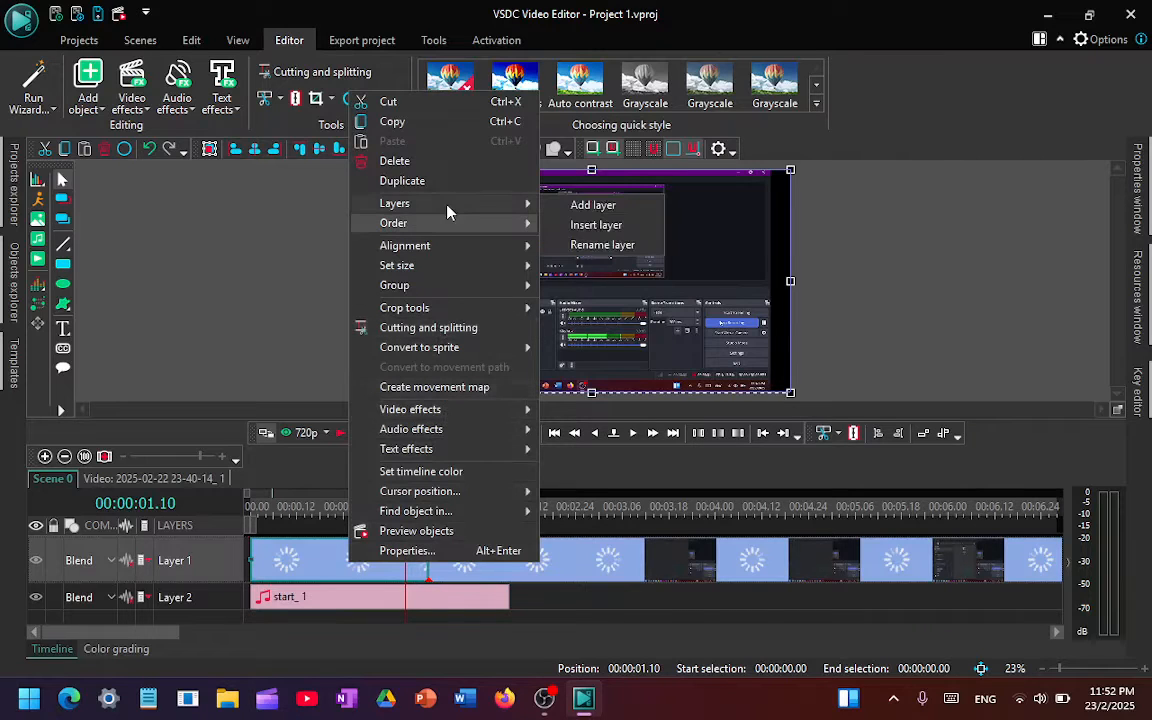
pyautogui.moveTo(451, 224)
pyautogui.moveTo(457, 254)
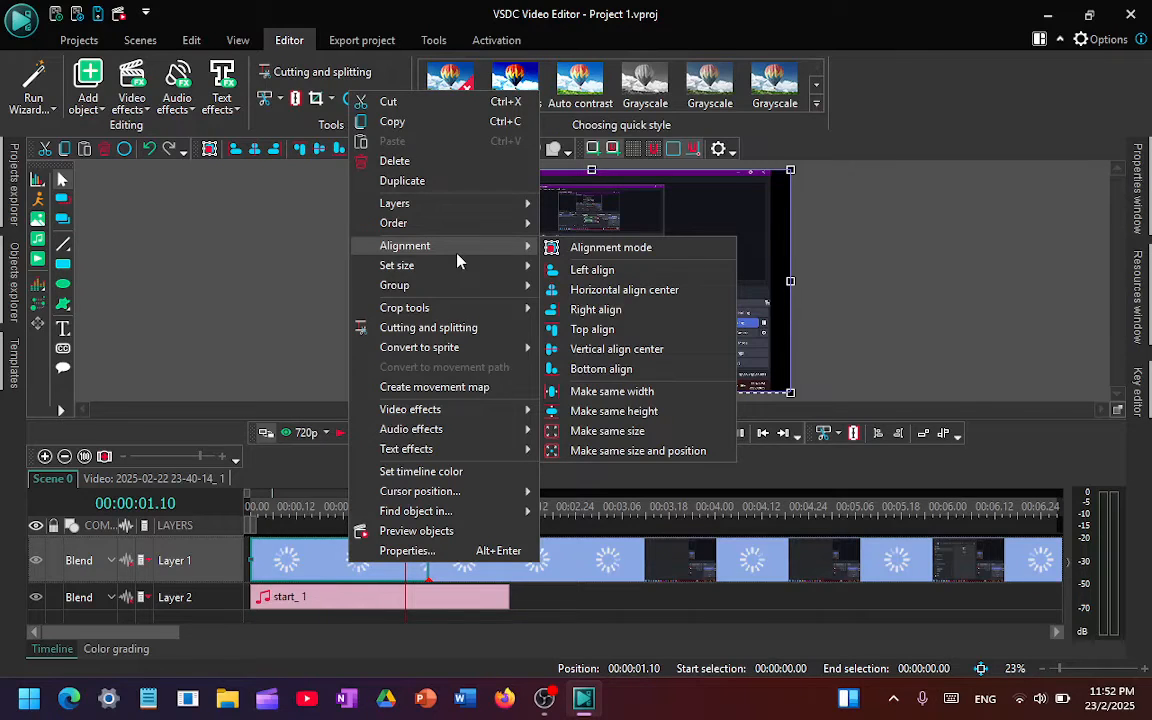
# Apply the Grayscale adjustment to the first video clip, starting from the cursor position on a new layer.
pyautogui.click(131, 97)
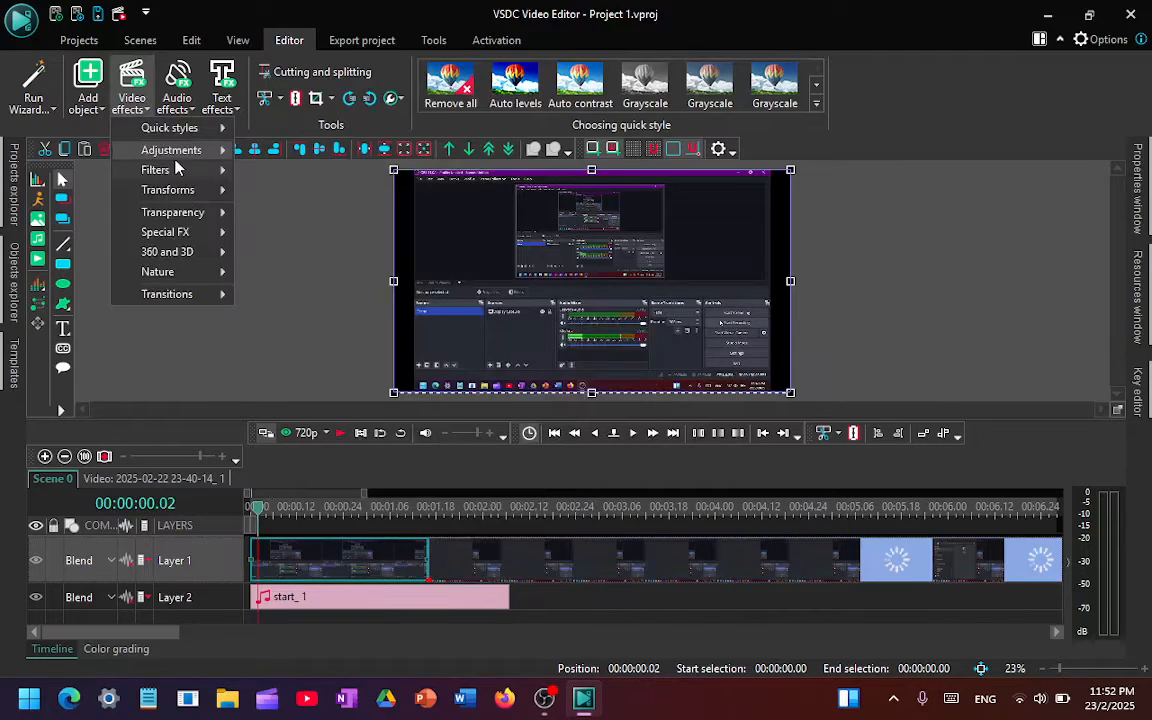
pyautogui.moveTo(175, 158)
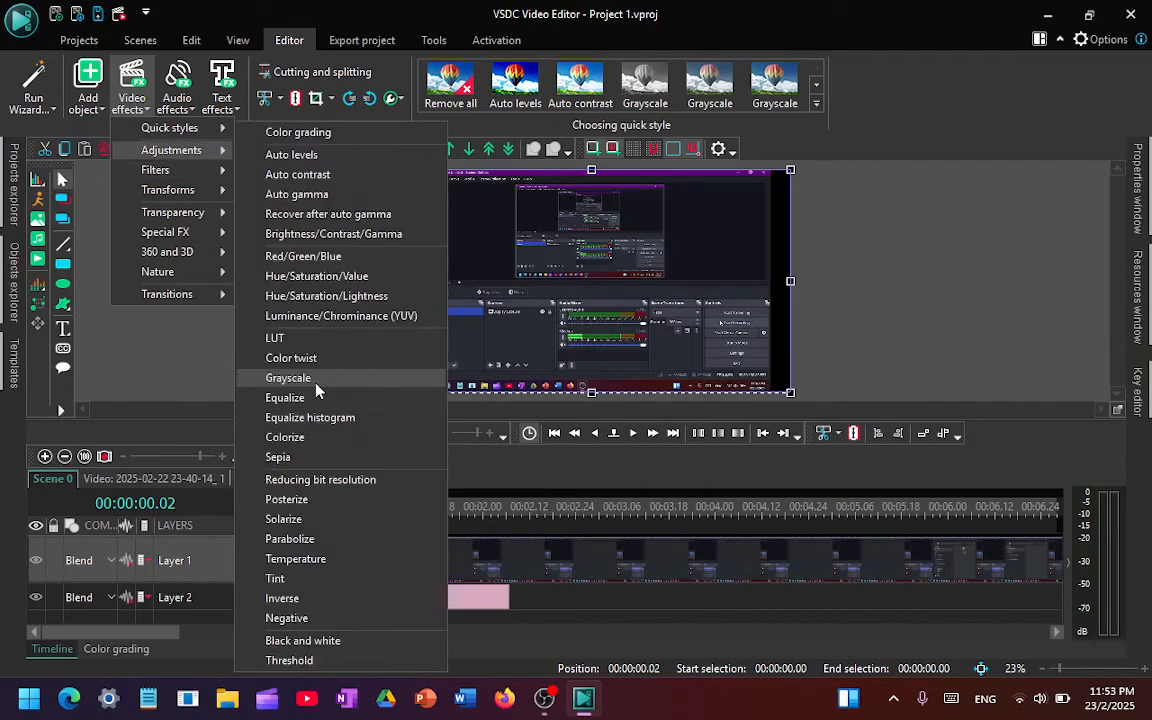
pyautogui.click(300, 378)
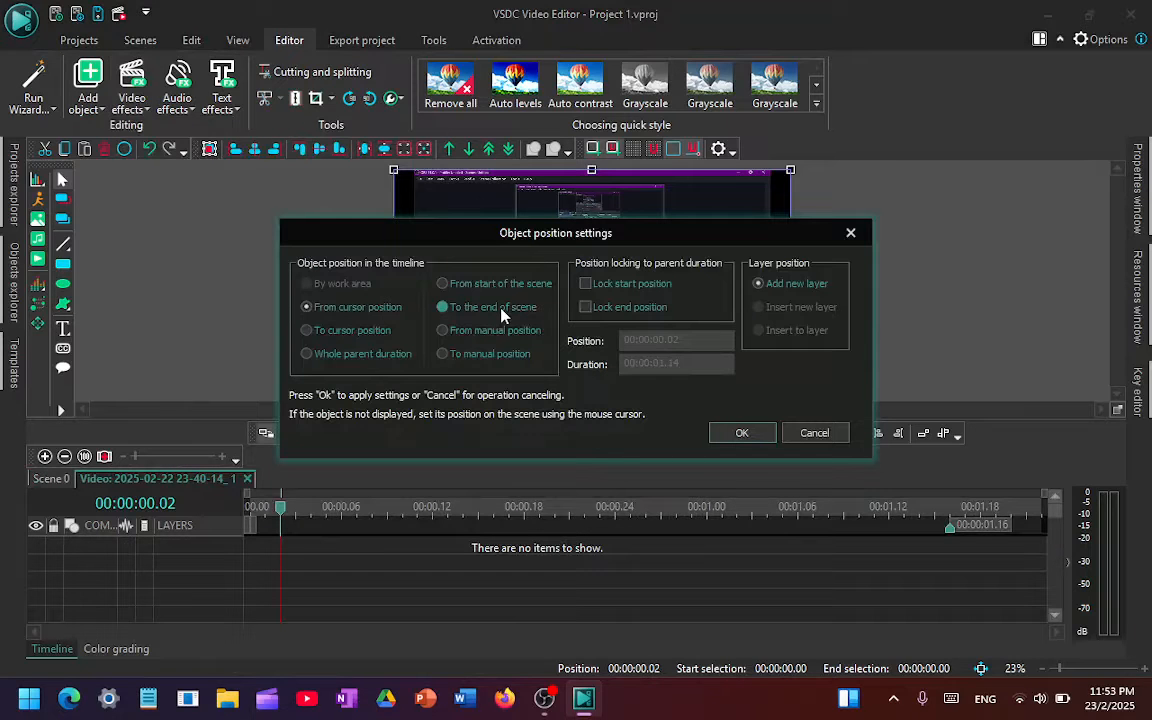
pyautogui.press('Return')
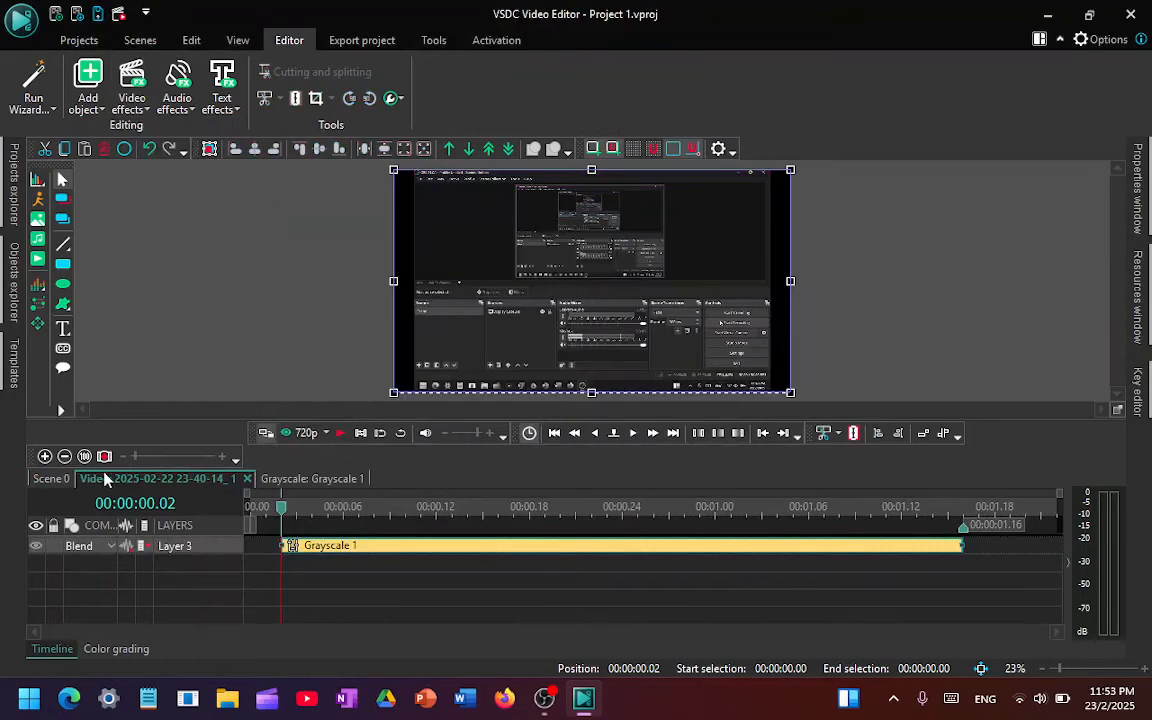
# Stretch the Grayscale effect inside the first video clip to span 00:00:00.00 to 00:00:01.16, and play it back.
pyautogui.click(48, 478)
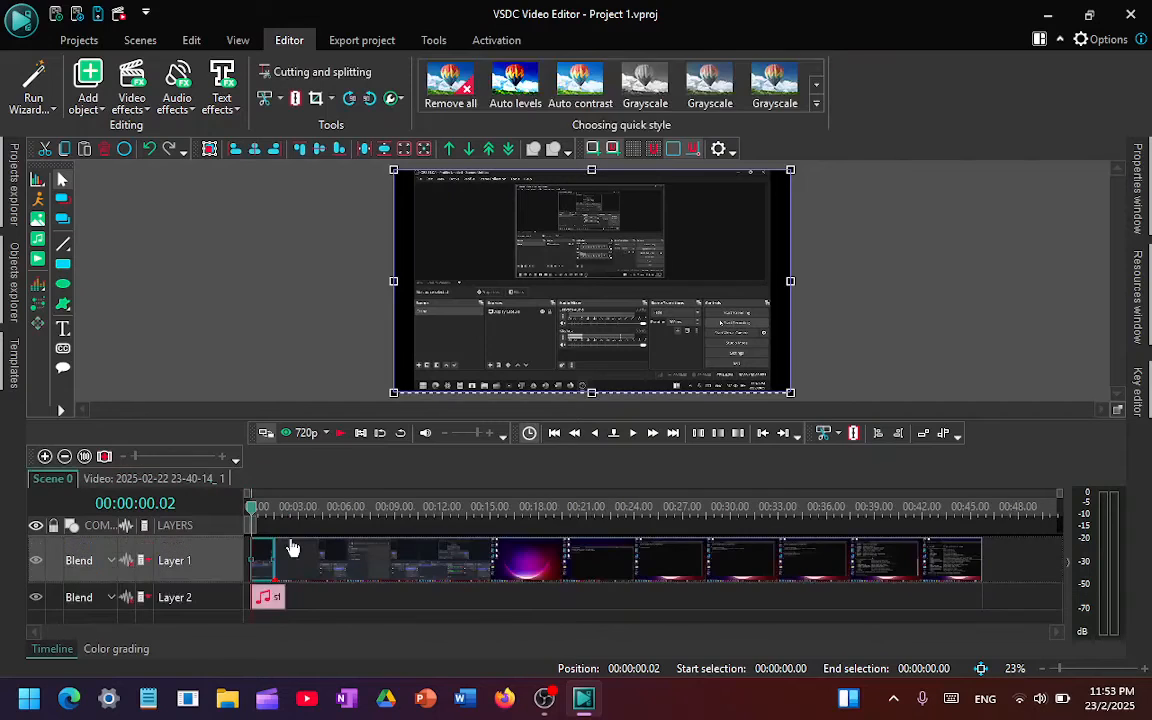
pyautogui.doubleClick(268, 563)
pyautogui.click(325, 547)
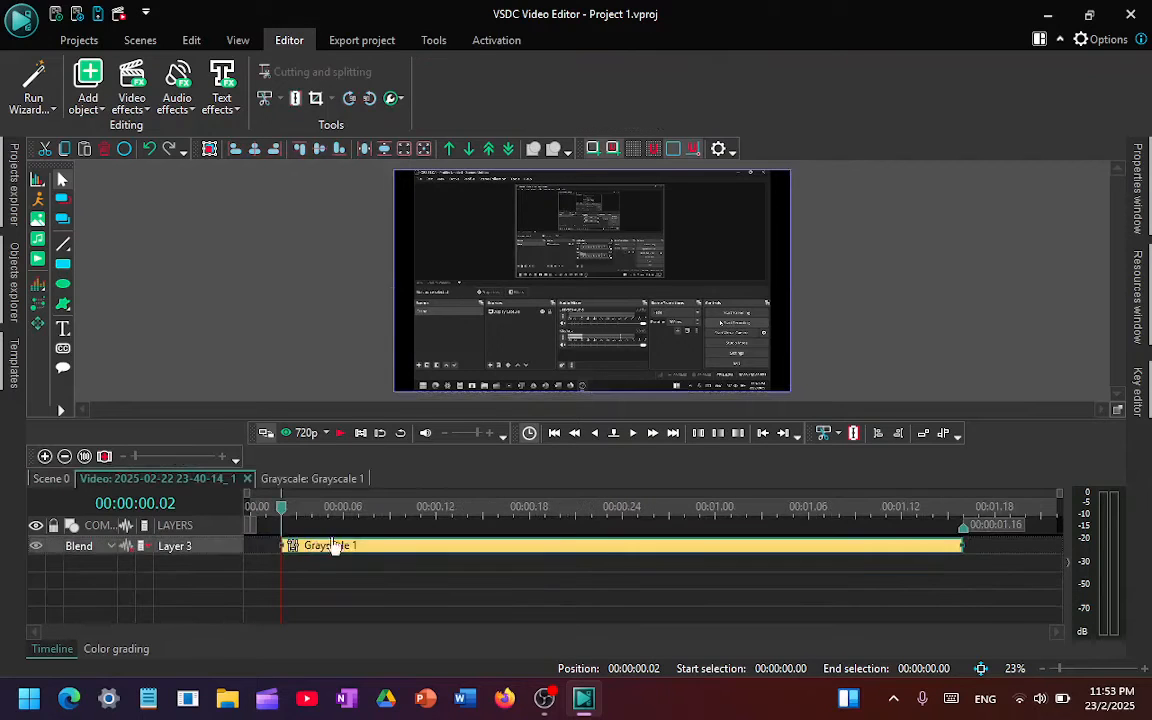
pyautogui.moveTo(309, 548); pyautogui.dragTo(276, 548)
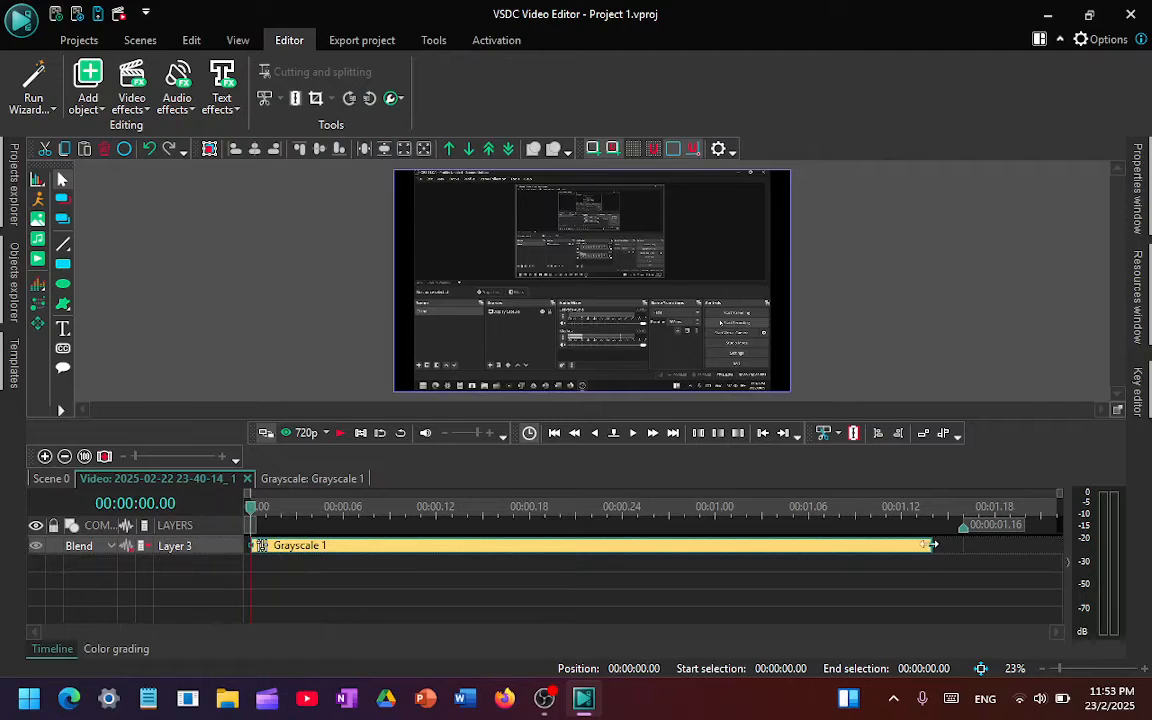
pyautogui.moveTo(932, 545); pyautogui.dragTo(962, 545)
pyautogui.press('space')
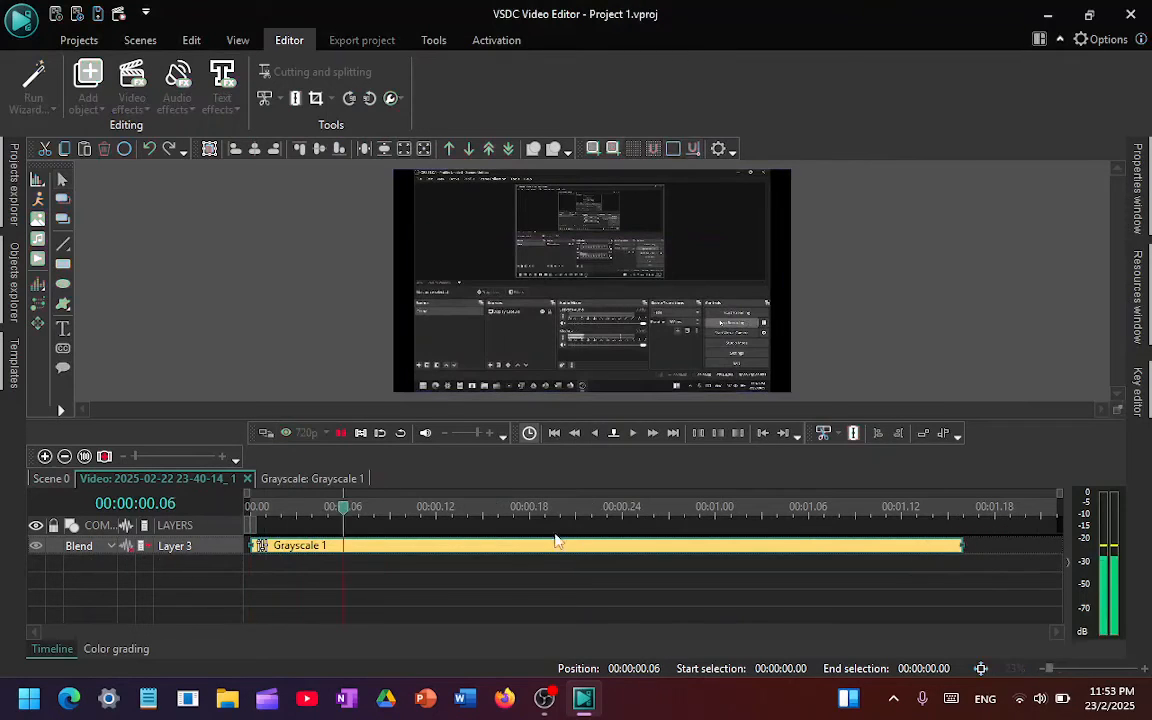
pyautogui.press('space')
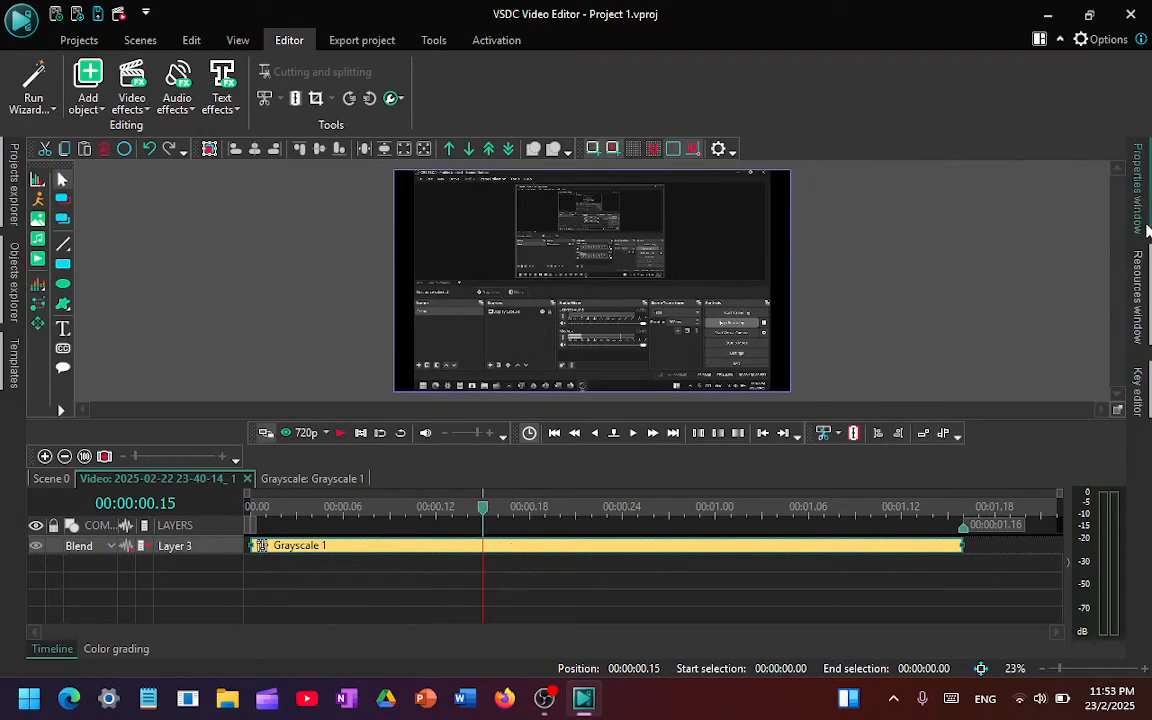
# Examine the Grayscale effect's transparency values and grayscale mode, the project resources and the key editor.
pyautogui.moveTo(1141, 226)
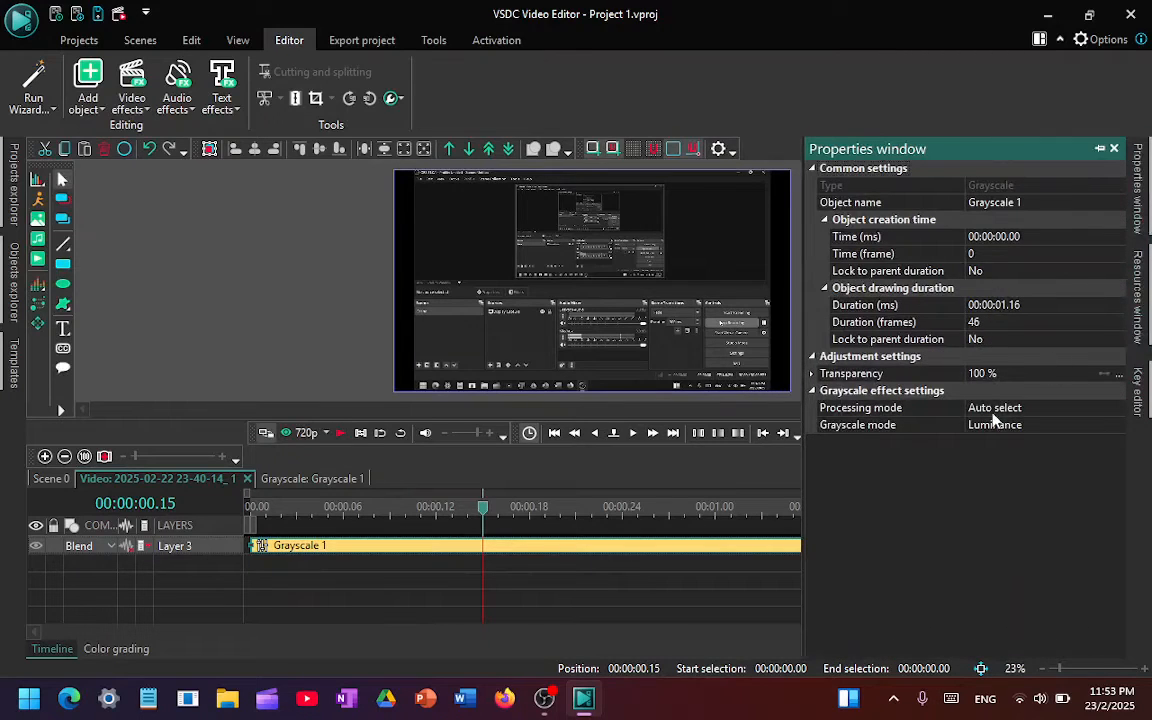
pyautogui.click(813, 373)
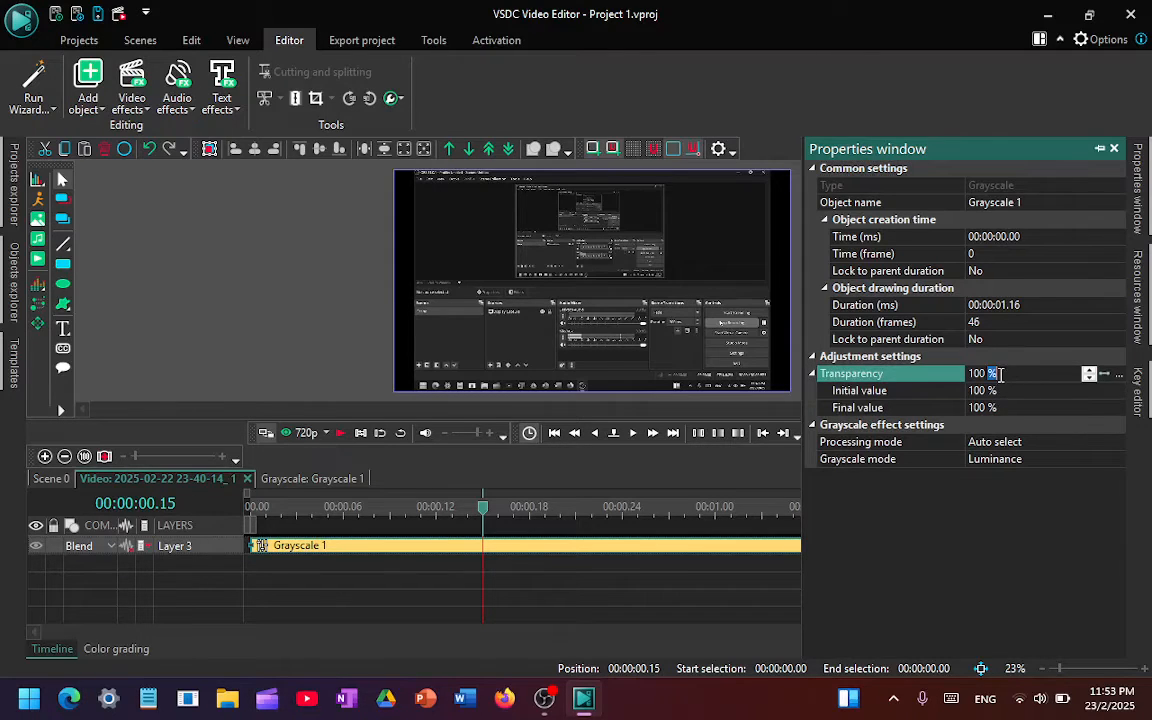
pyautogui.click(1036, 459)
pyautogui.moveTo(982, 376); pyautogui.dragTo(870, 376)
pyautogui.moveTo(982, 380); pyautogui.dragTo(1084, 380)
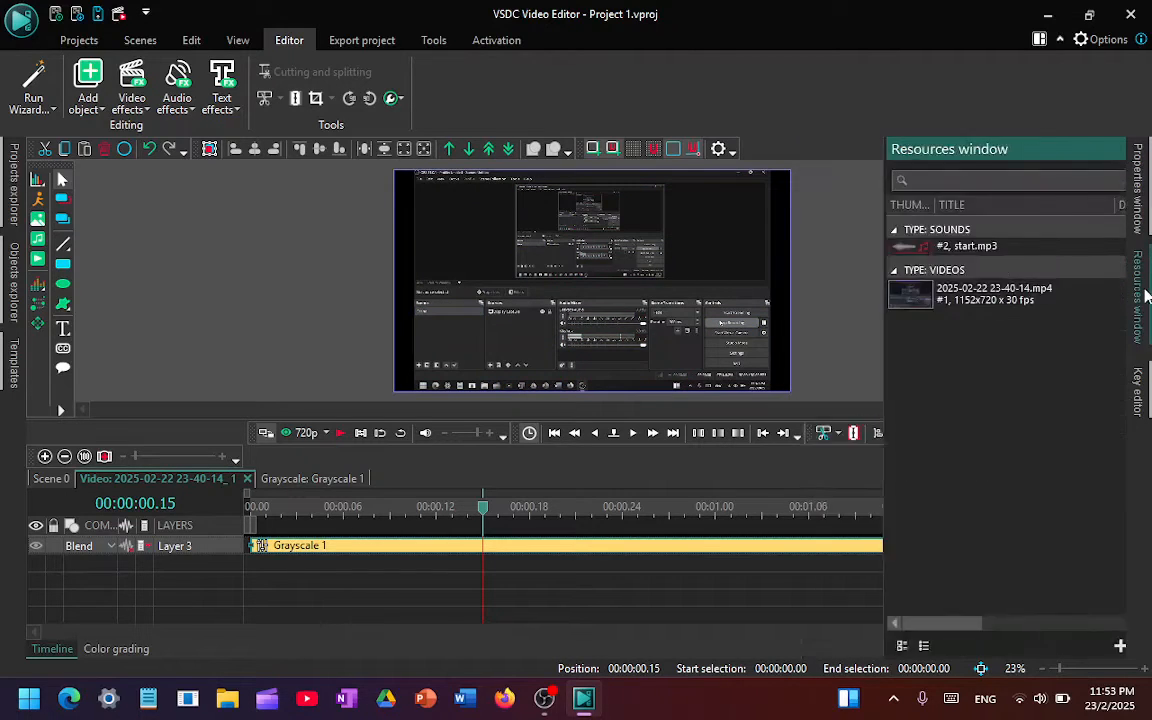
pyautogui.moveTo(1140, 390)
# Lower the Grayscale effect's transparency curve to 0 % in the key editor and play the clip from the start.
pyautogui.click(256, 507)
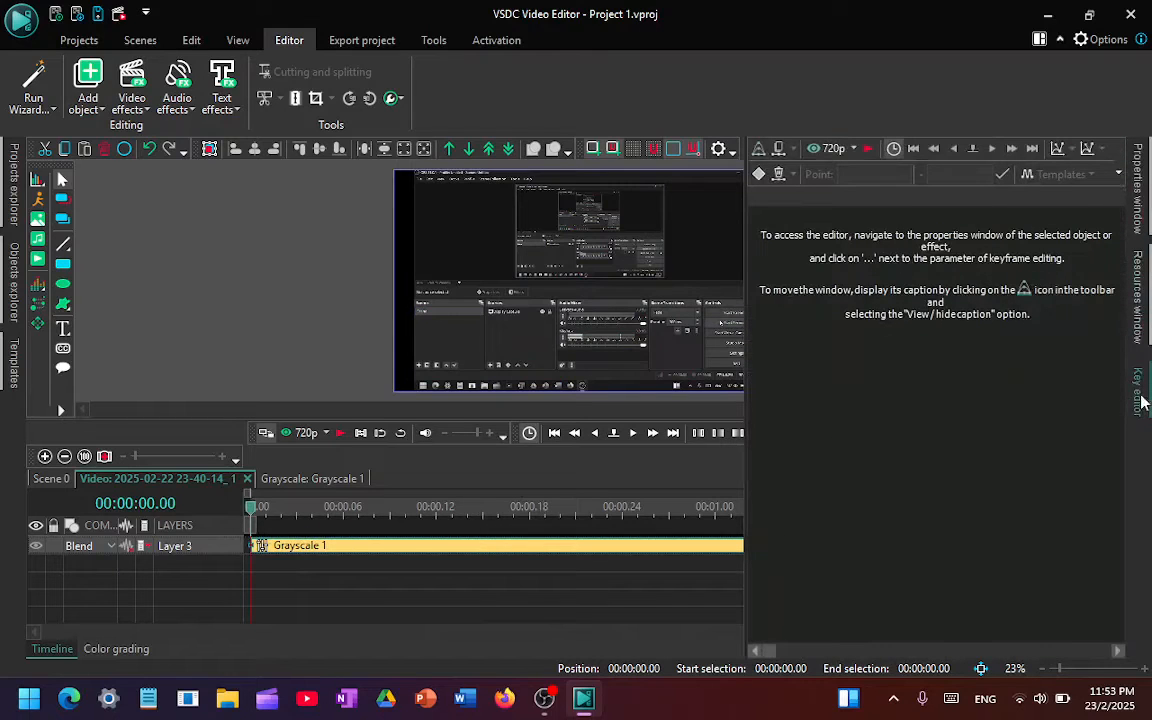
pyautogui.moveTo(1139, 188)
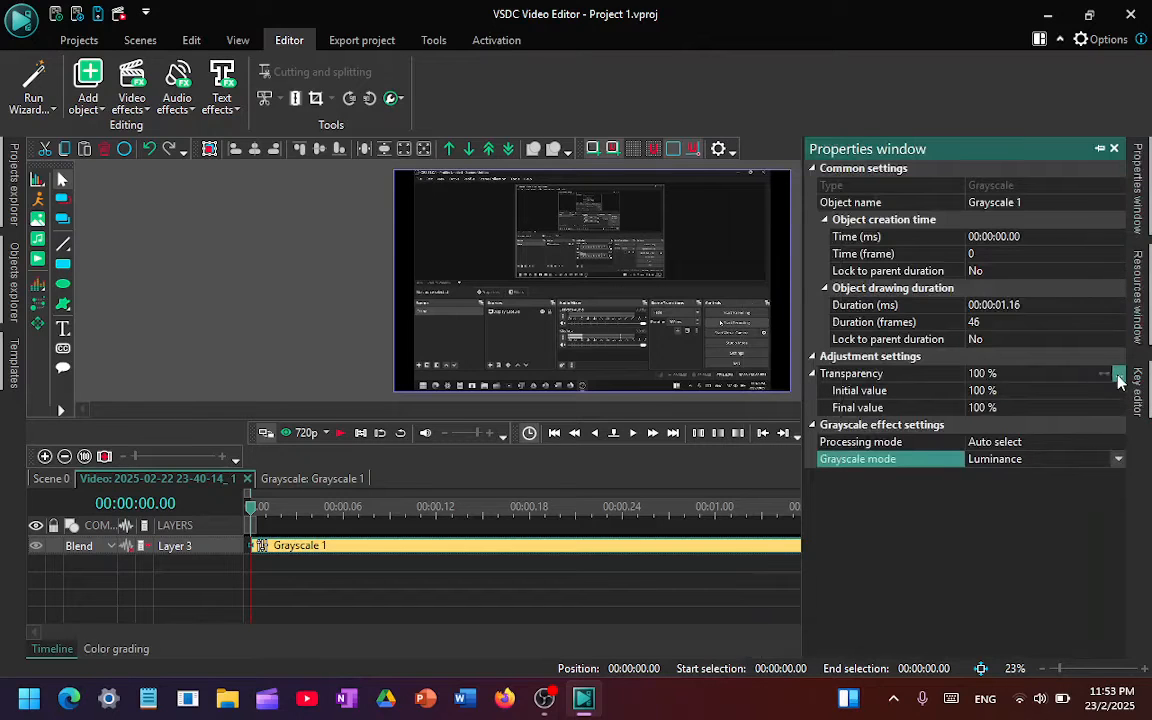
pyautogui.click(1119, 375)
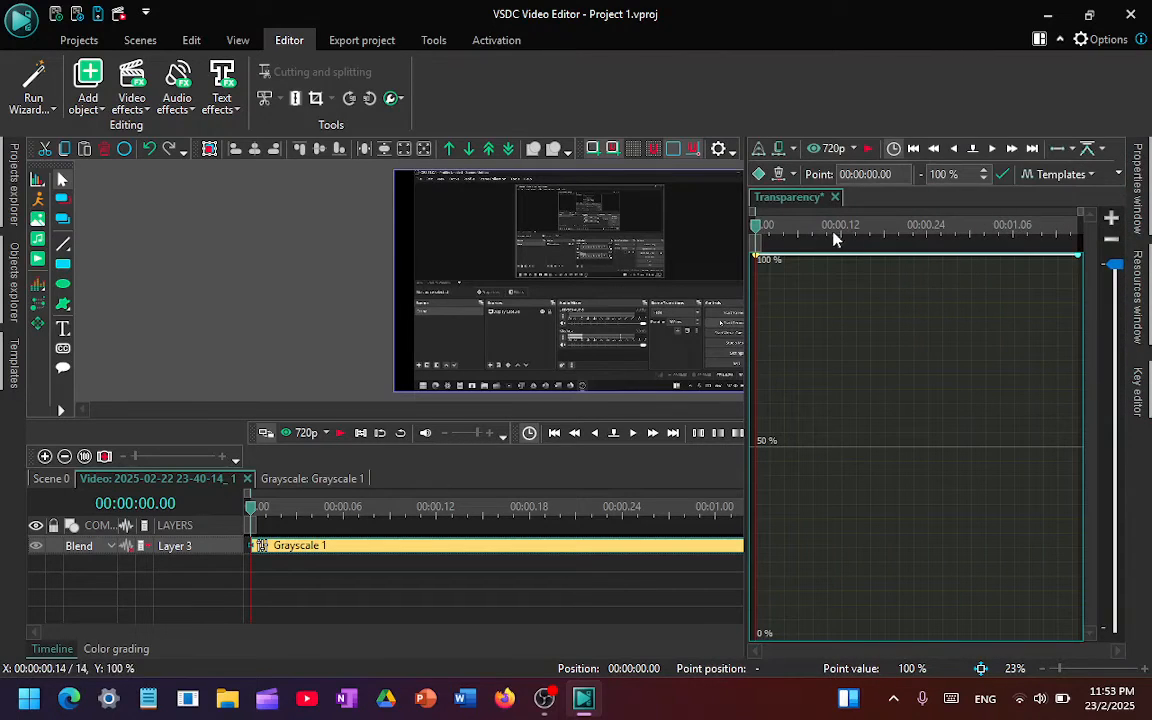
pyautogui.moveTo(759, 258); pyautogui.dragTo(738, 663)
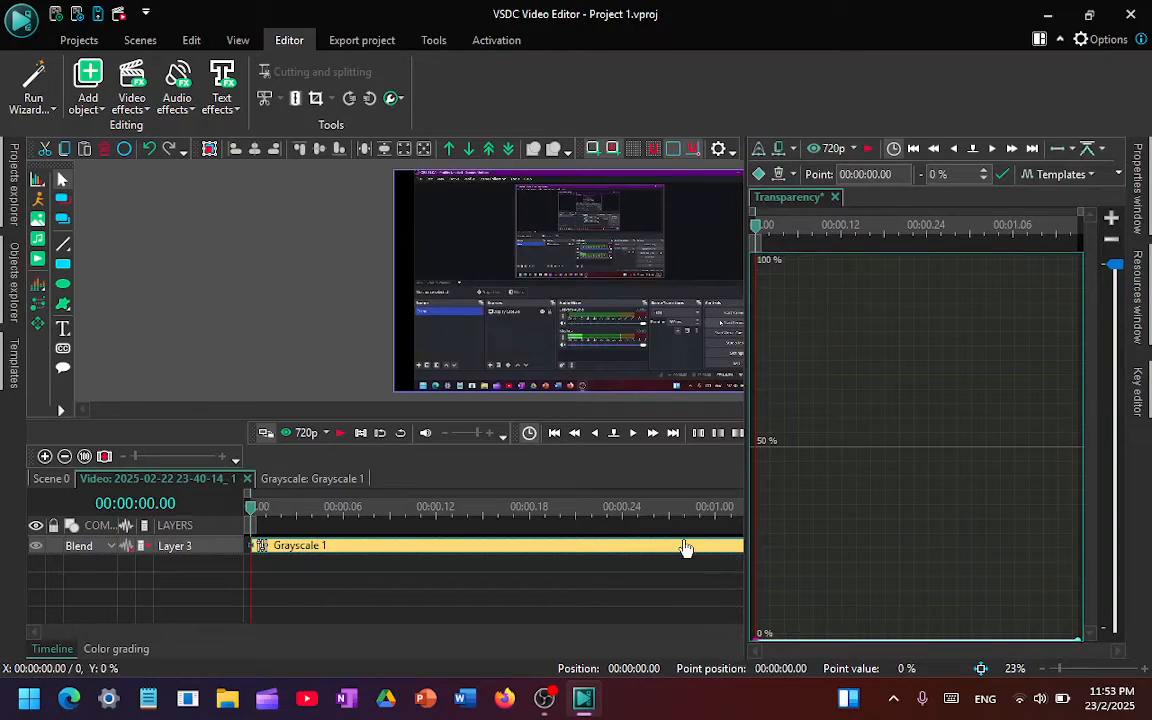
pyautogui.press('space')
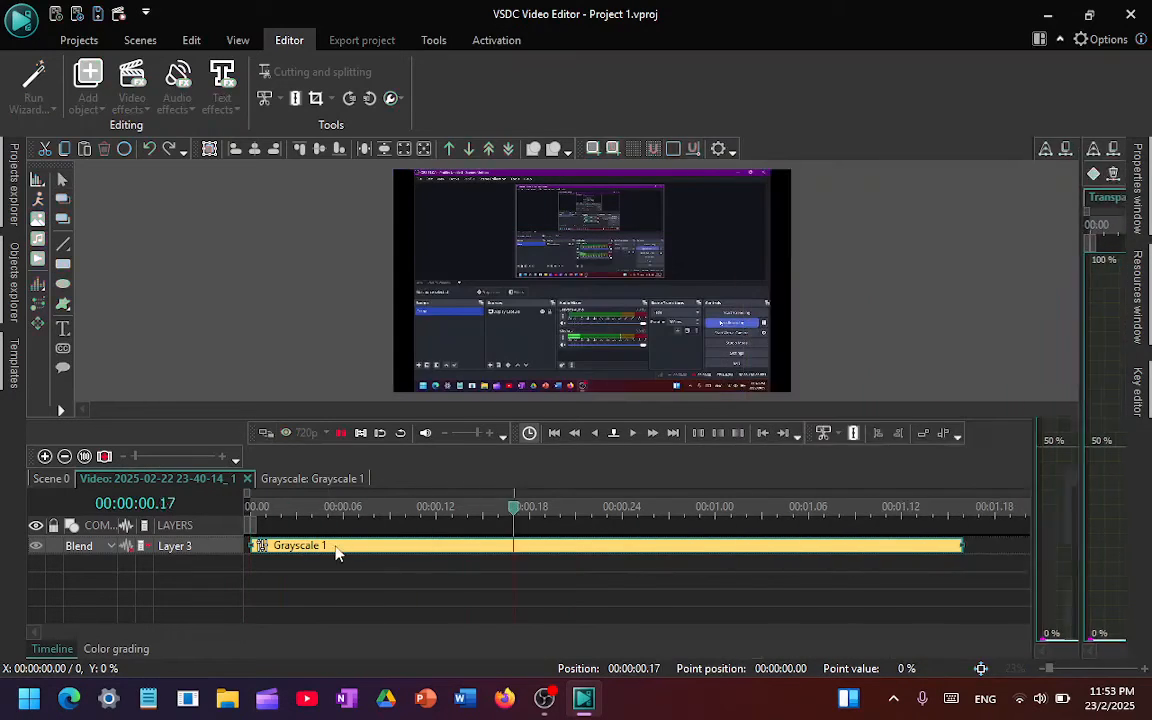
pyautogui.press('space')
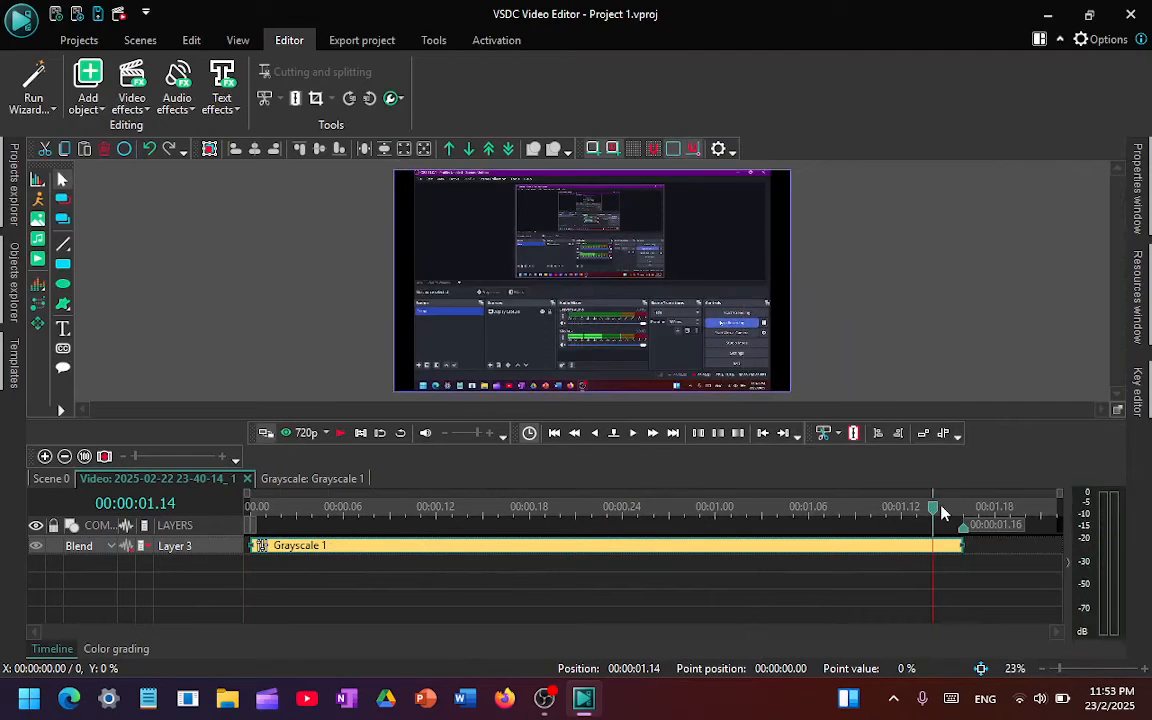
# Try to adjust the end keyframe of the Grayscale transparency curve at 00:00:01.15 with the playhead at the clip's end.
pyautogui.moveTo(943, 513); pyautogui.dragTo(972, 524)
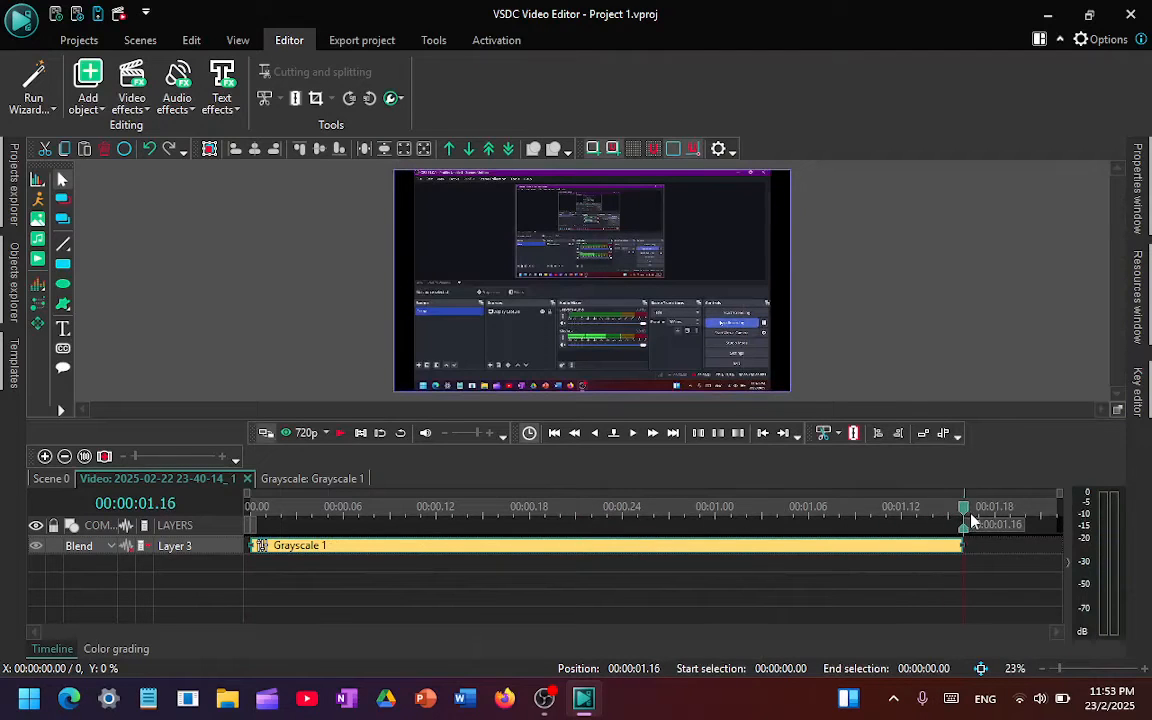
pyautogui.click(1145, 423)
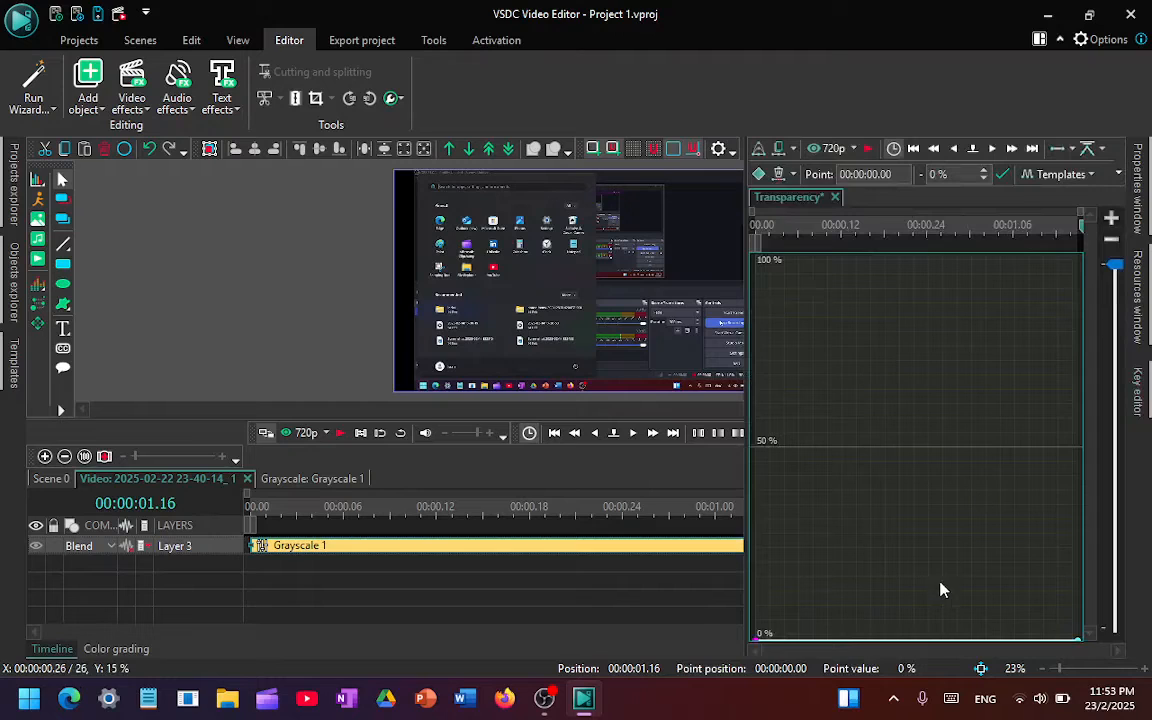
pyautogui.click(1076, 641)
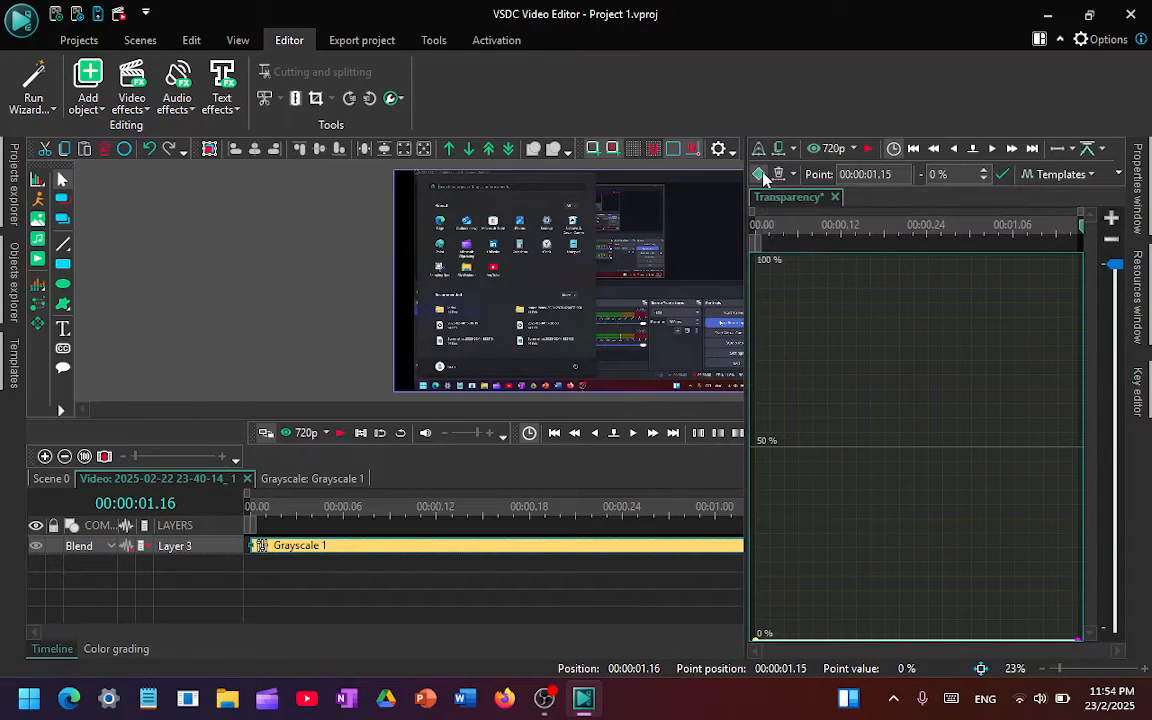
pyautogui.moveTo(1078, 636)
pyautogui.mouseDown()
pyautogui.moveTo(1082, 489)
pyautogui.moveTo(1067, 645)
pyautogui.mouseUp()
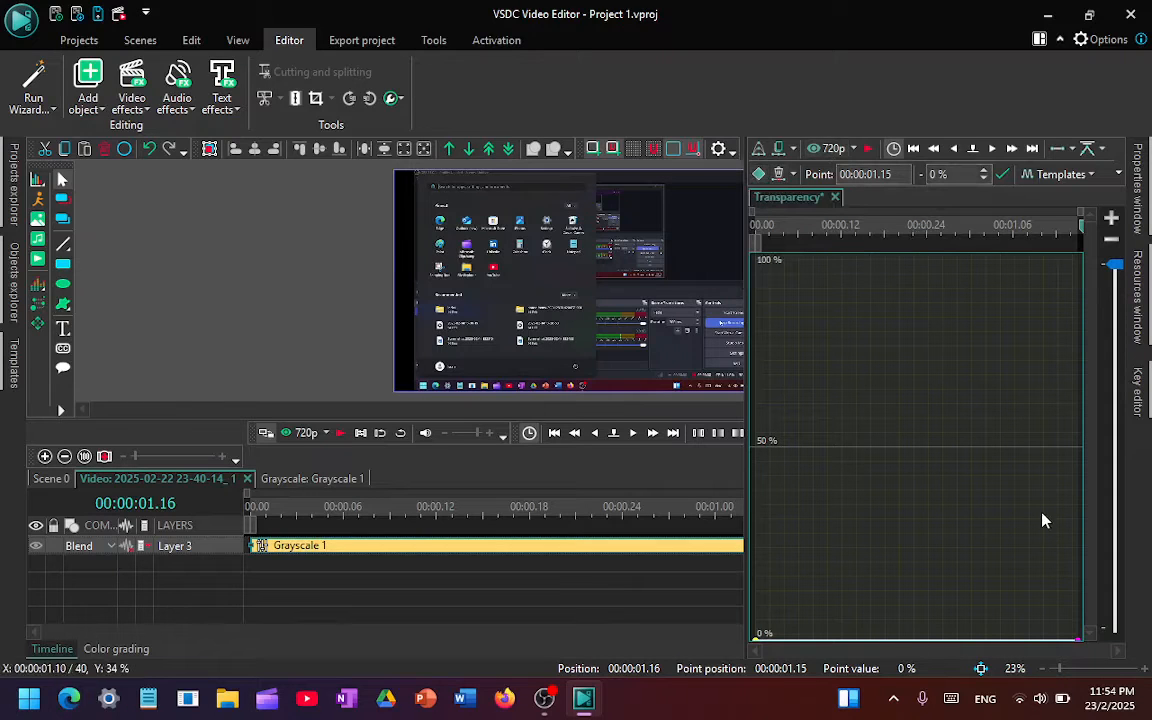
pyautogui.moveTo(1077, 641); pyautogui.dragTo(1083, 674)
# Set the final value of the Grayscale effect's transparency to 100 %.
pyautogui.moveTo(1141, 200)
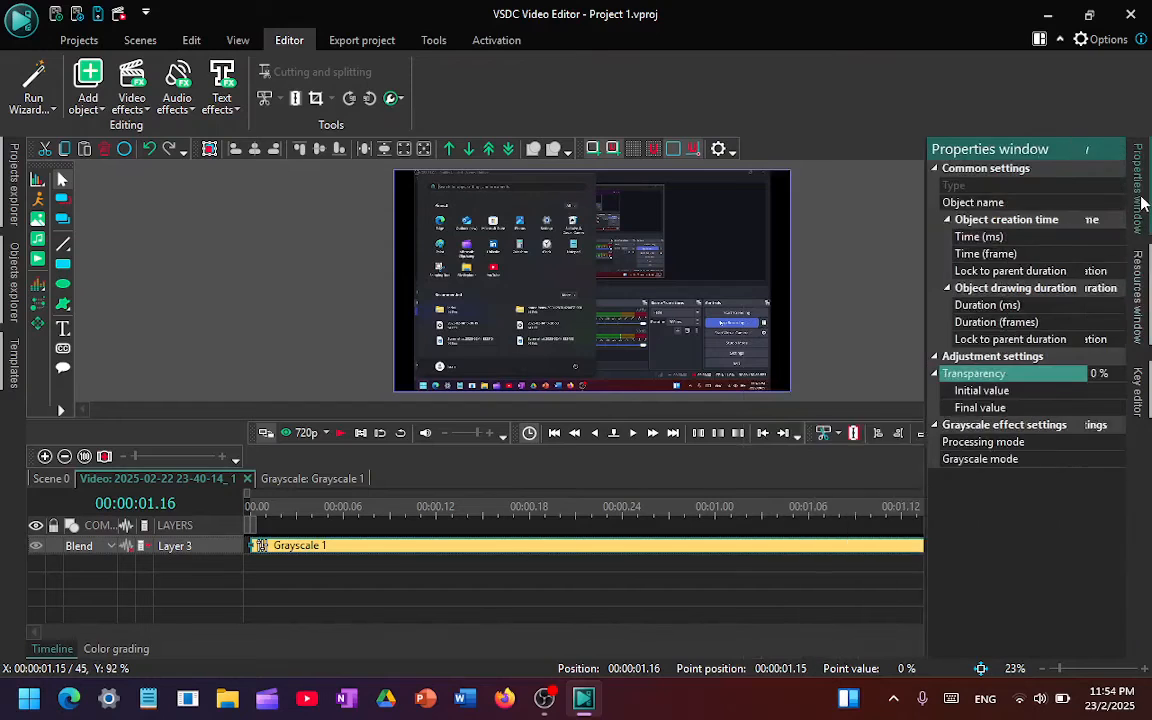
pyautogui.click(1006, 374)
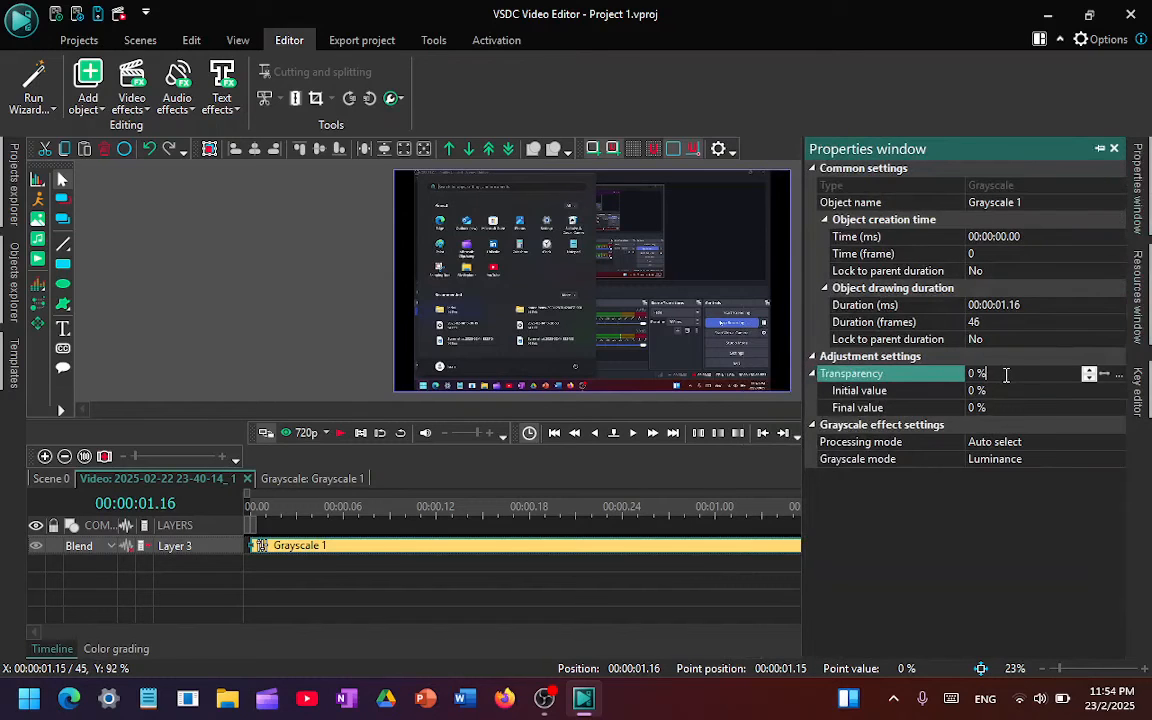
pyautogui.click(993, 405)
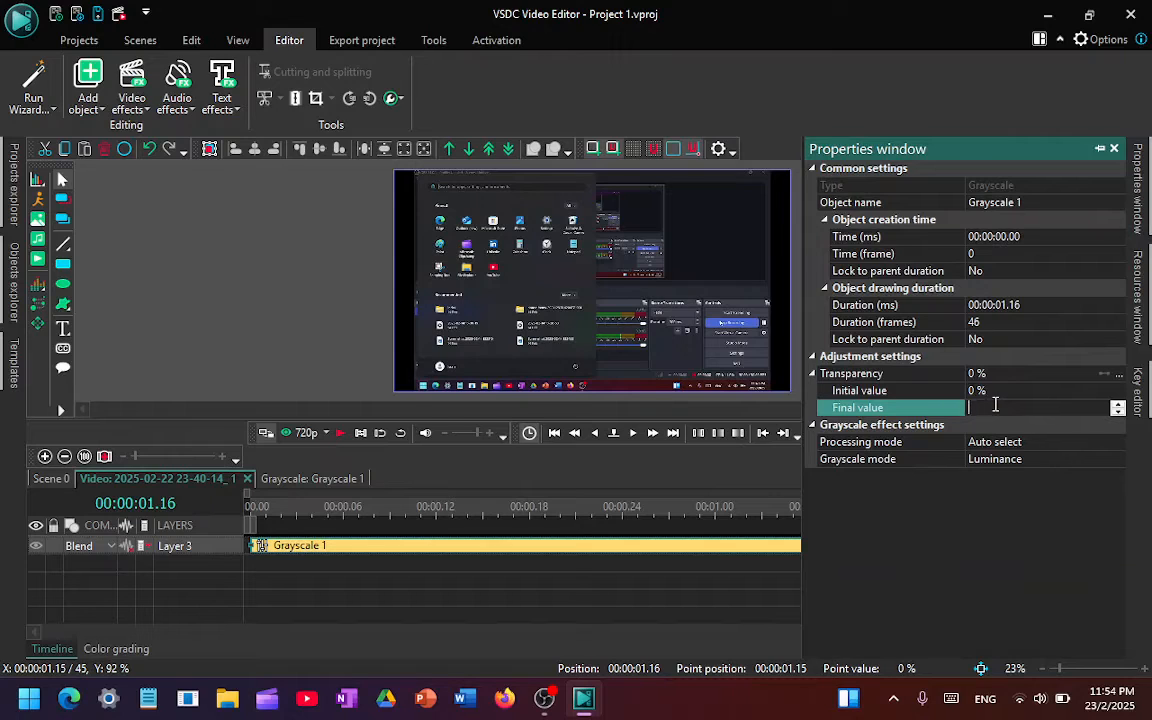
pyautogui.write('100')
pyautogui.press('Return')
# Play the clip repeatedly from its beginning to check the grayscale transparency change, and return the playhead to 00:00:00.00.
pyautogui.click(250, 512)
pyautogui.press('space')
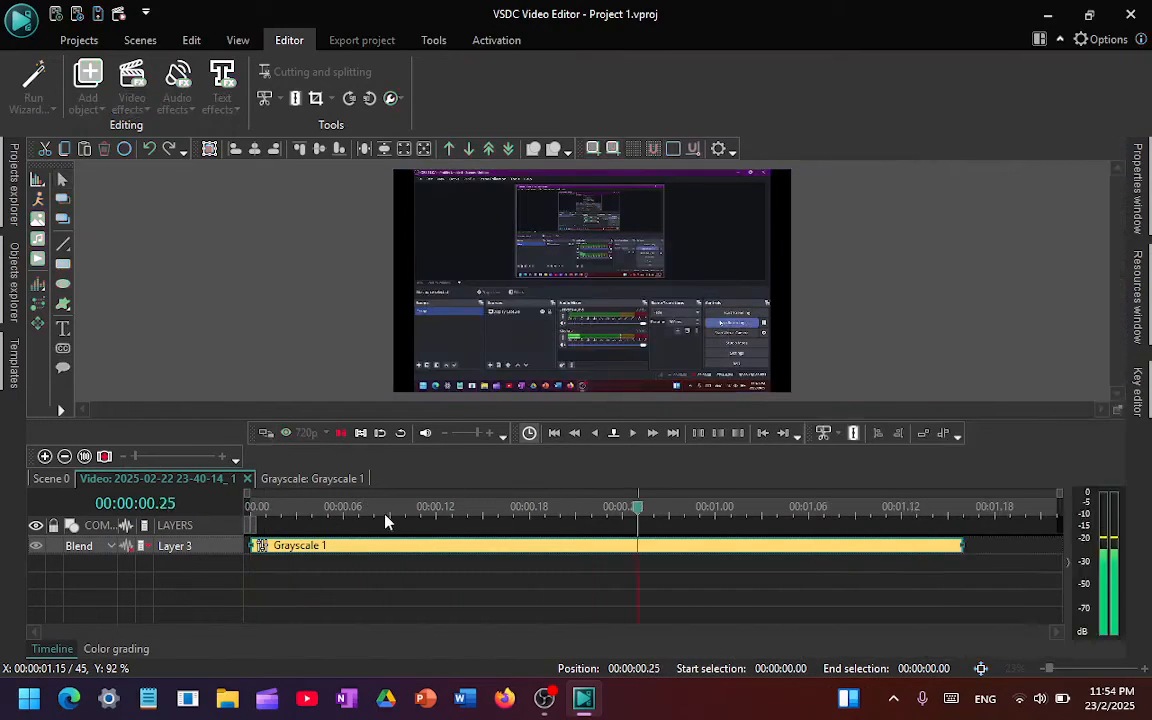
pyautogui.press('space')
pyautogui.click(281, 507)
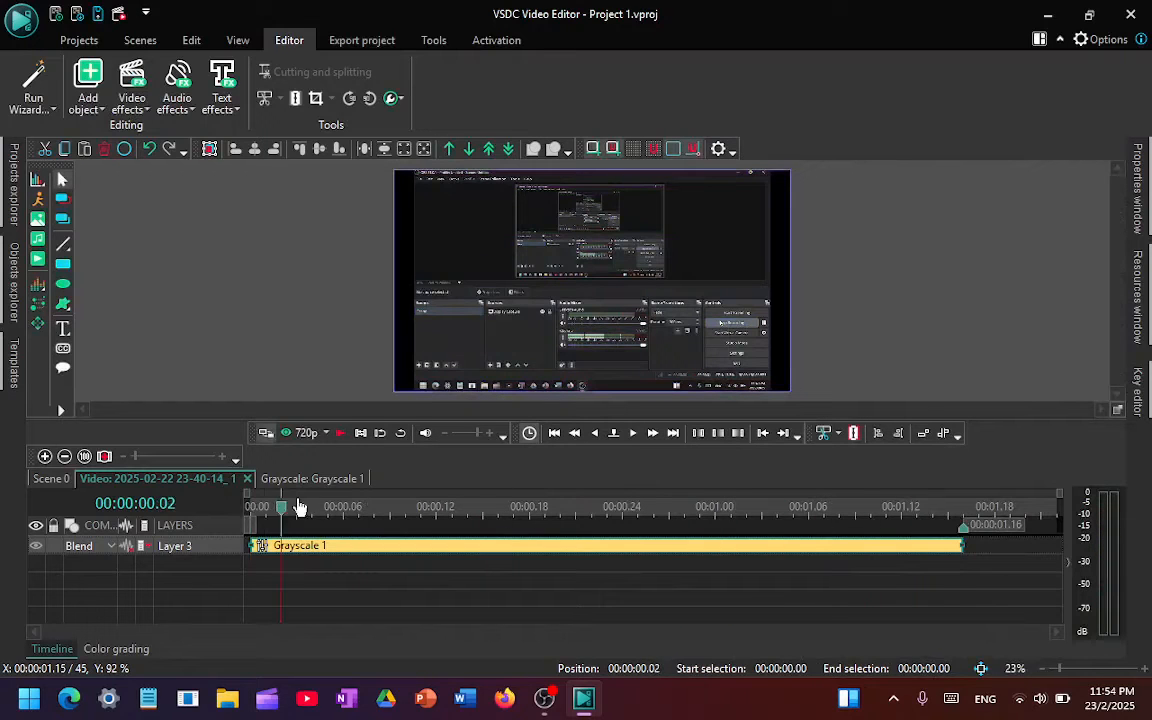
pyautogui.click(267, 507)
pyautogui.press('space')
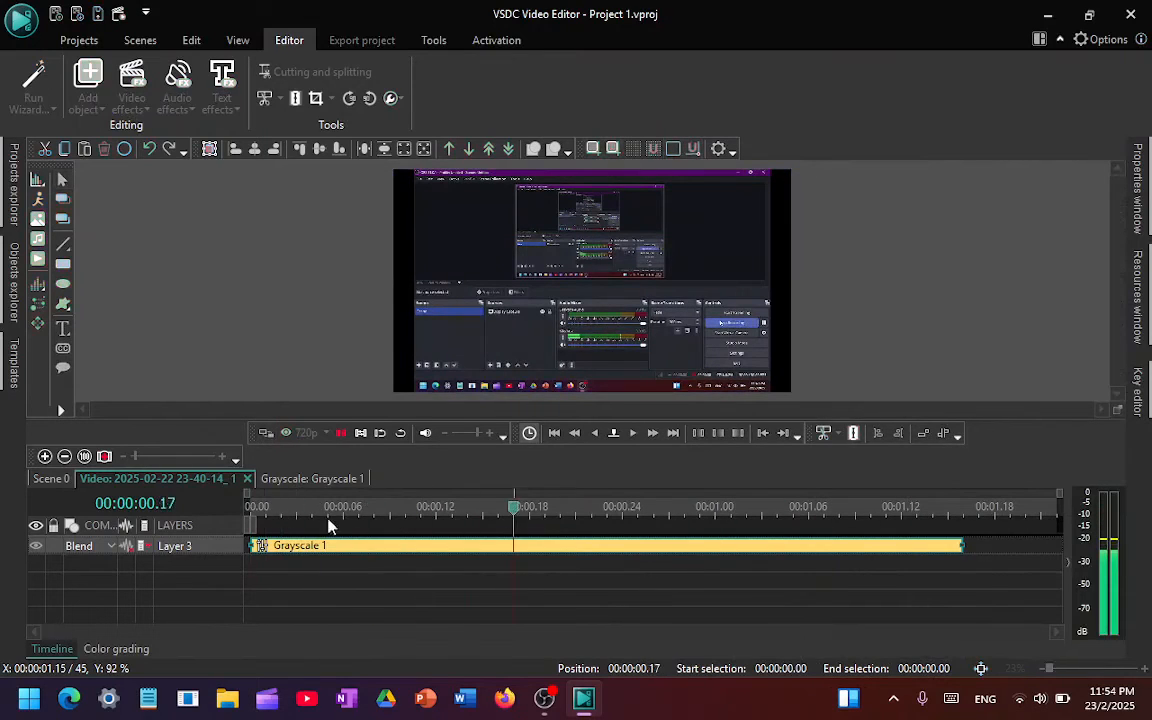
pyautogui.press('space')
pyautogui.moveTo(515, 507); pyautogui.dragTo(199, 525)
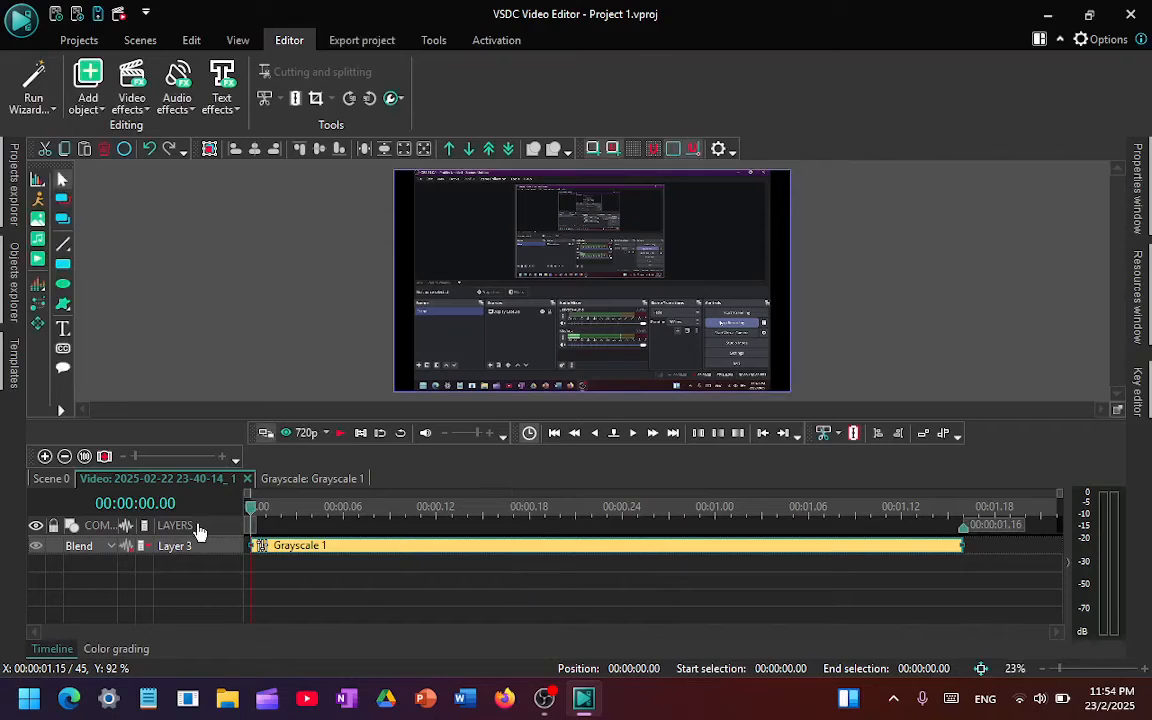
# Add a FadeIn effect to the first video clip from the cursor position at 00:00:00.05, with a 00:00:01.00 duration on a new layer.
pyautogui.click(47, 480)
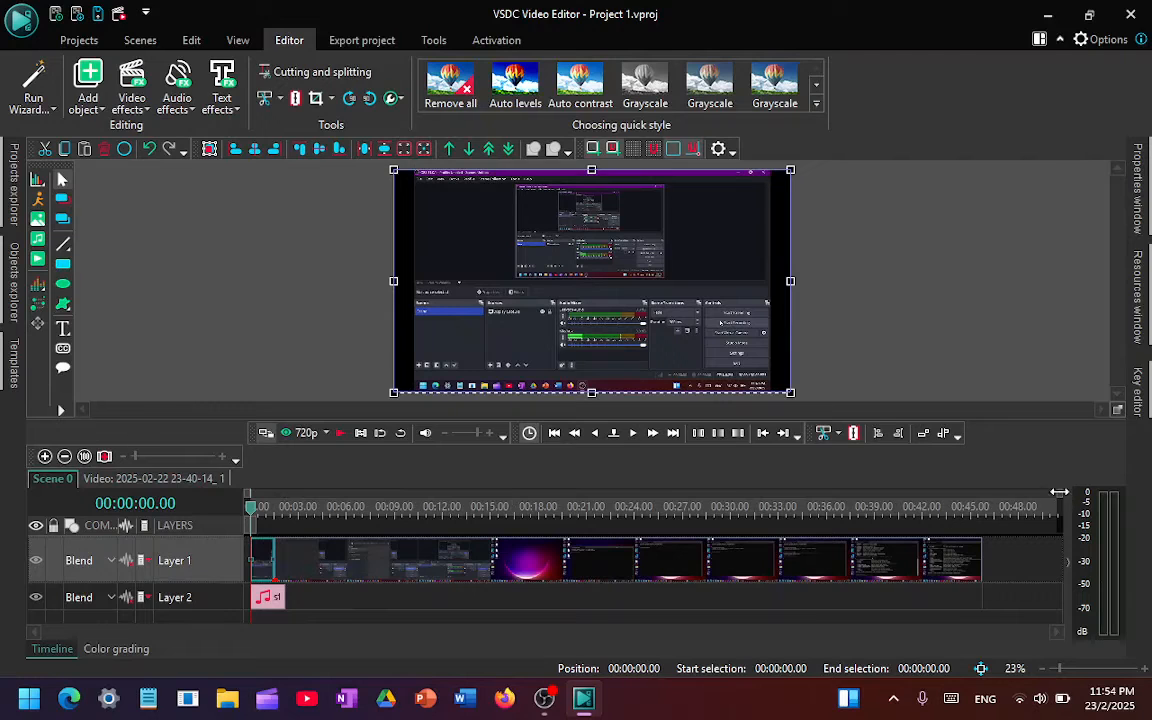
pyautogui.moveTo(1059, 492); pyautogui.dragTo(391, 543)
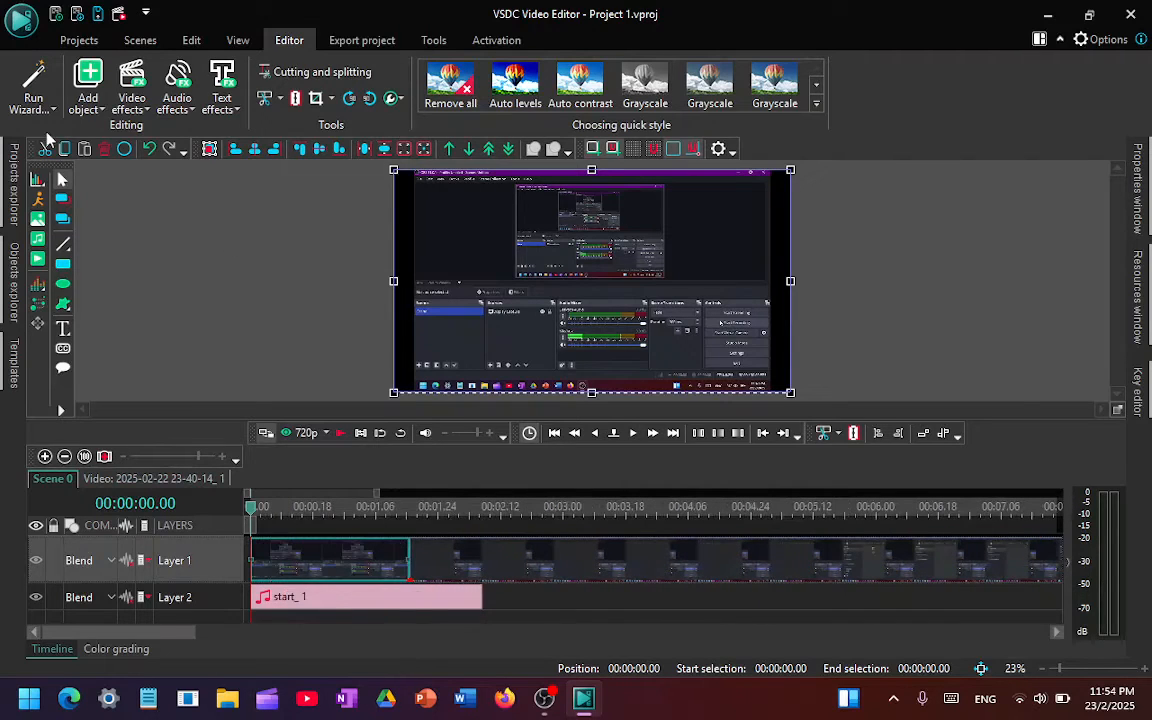
pyautogui.click(267, 507)
pyautogui.click(132, 104)
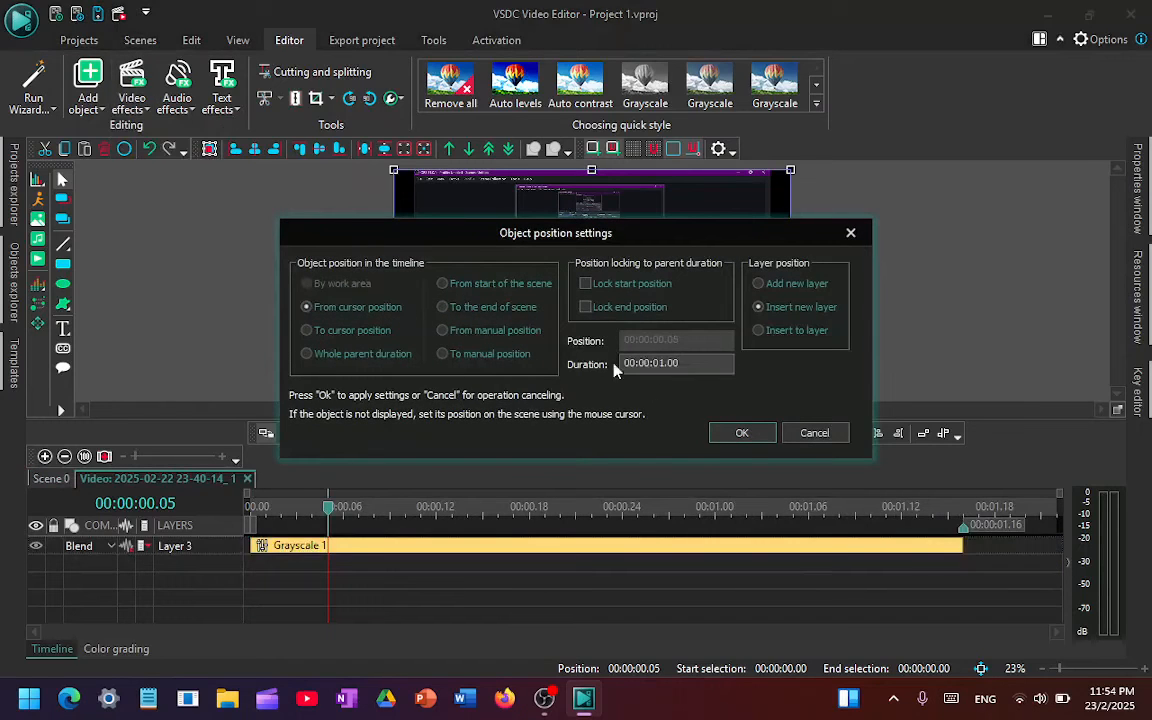
pyautogui.click(742, 433)
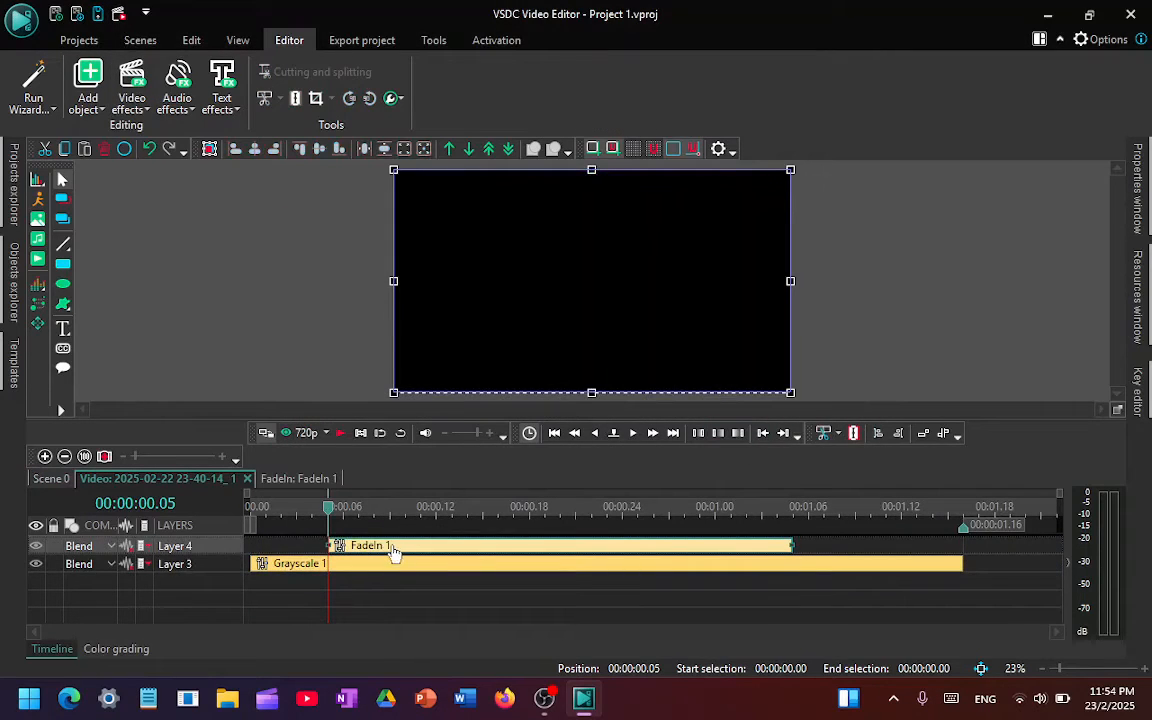
# Move the FadeIn effect to the clip's start, shorten it to end at about 00:00:00.11, and play the clip from the beginning.
pyautogui.moveTo(391, 547); pyautogui.dragTo(311, 547)
pyautogui.moveTo(714, 541); pyautogui.dragTo(420, 545)
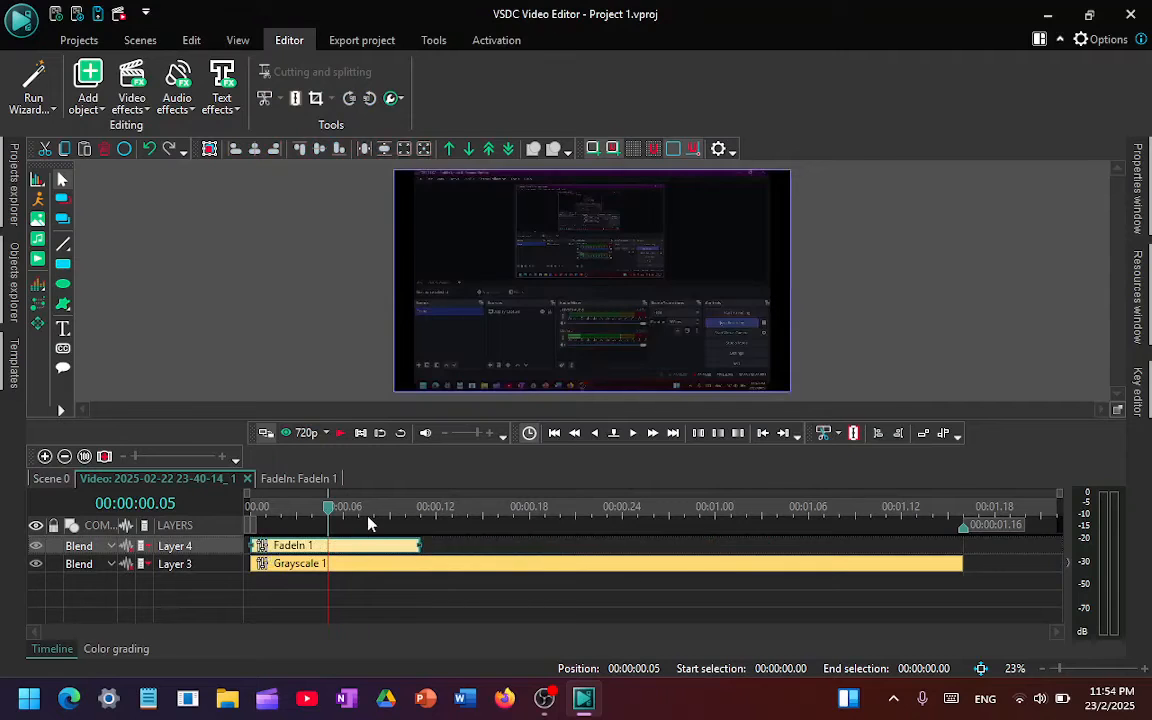
pyautogui.moveTo(327, 522); pyautogui.dragTo(248, 523)
pyautogui.press('space')
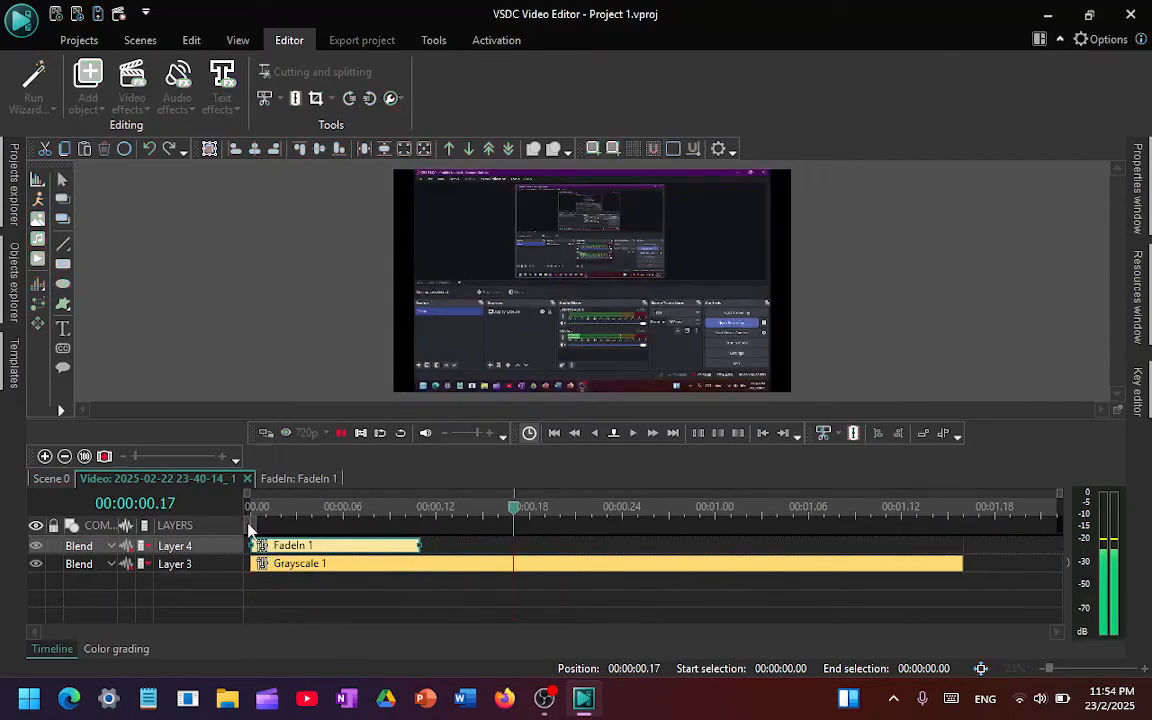
pyautogui.press('space')
# Add a one-second FadeOut effect to the end of the second video clip, with start and end positions locked, and preview it.
pyautogui.click(46, 479)
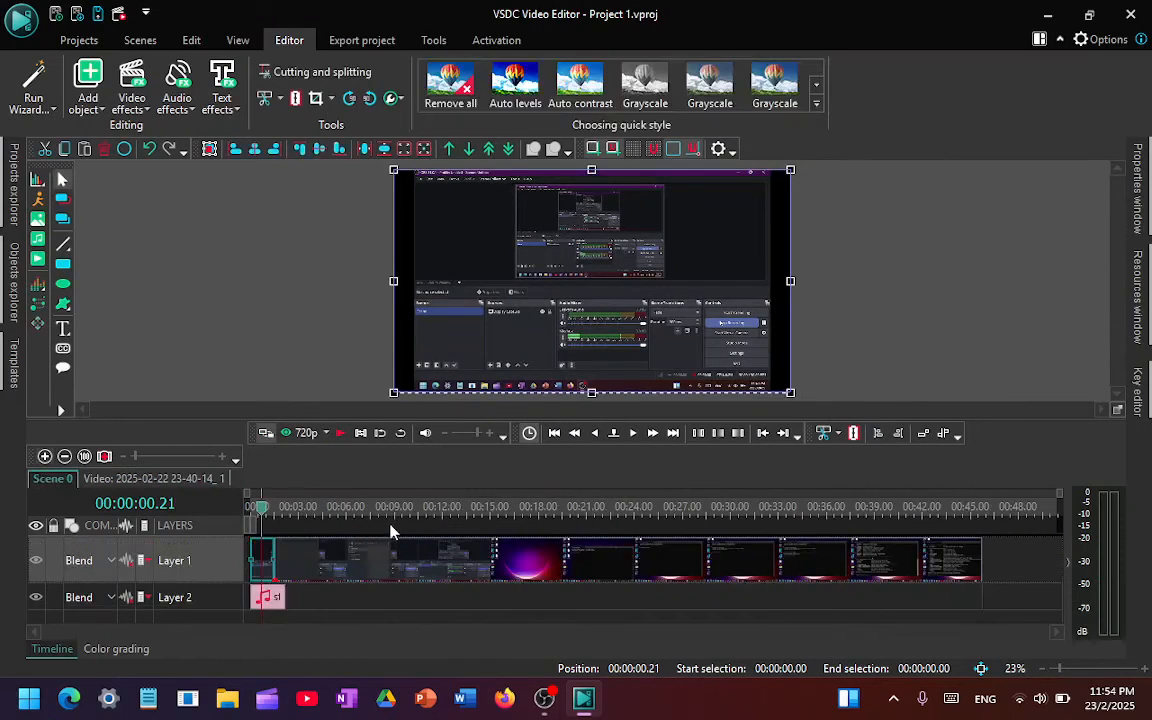
pyautogui.click(918, 576)
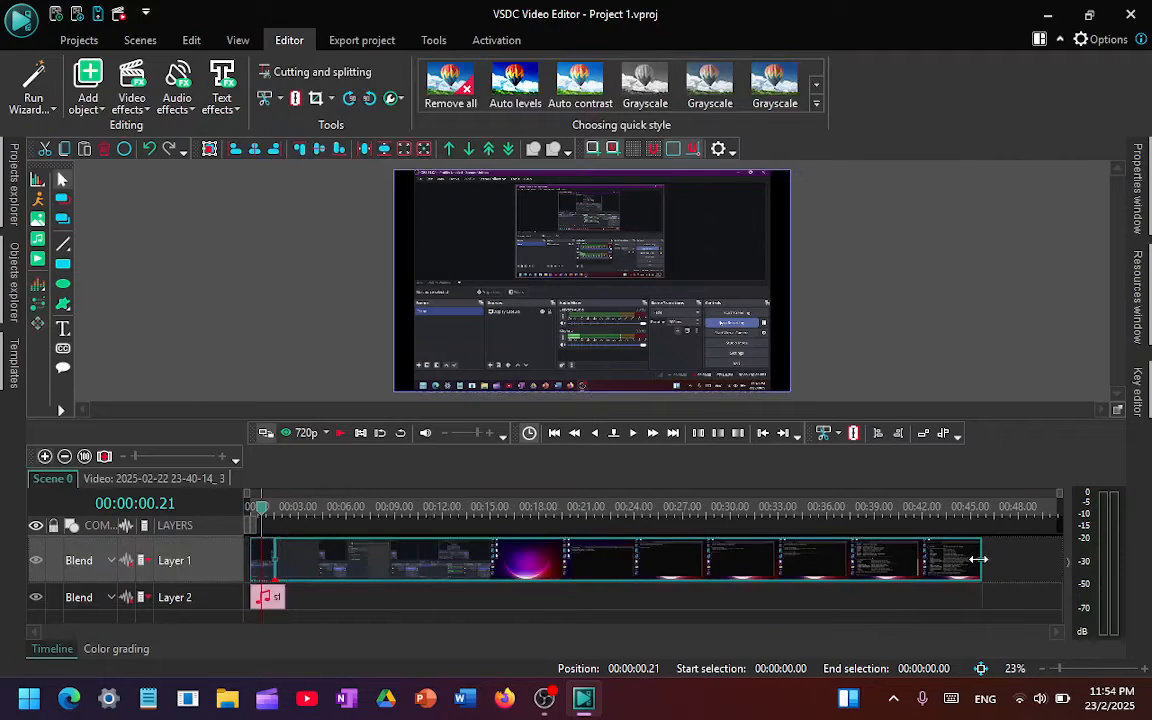
pyautogui.scroll(3, 319, 609)
pyautogui.click(877, 509)
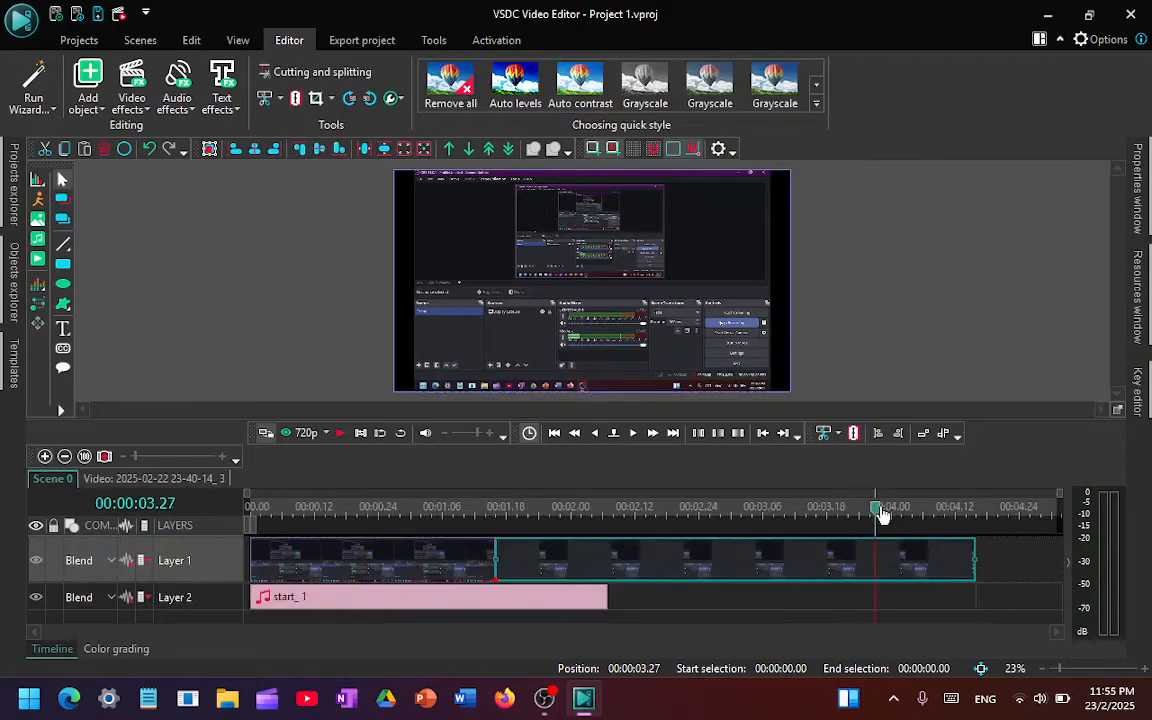
pyautogui.moveTo(880, 514); pyautogui.dragTo(901, 516)
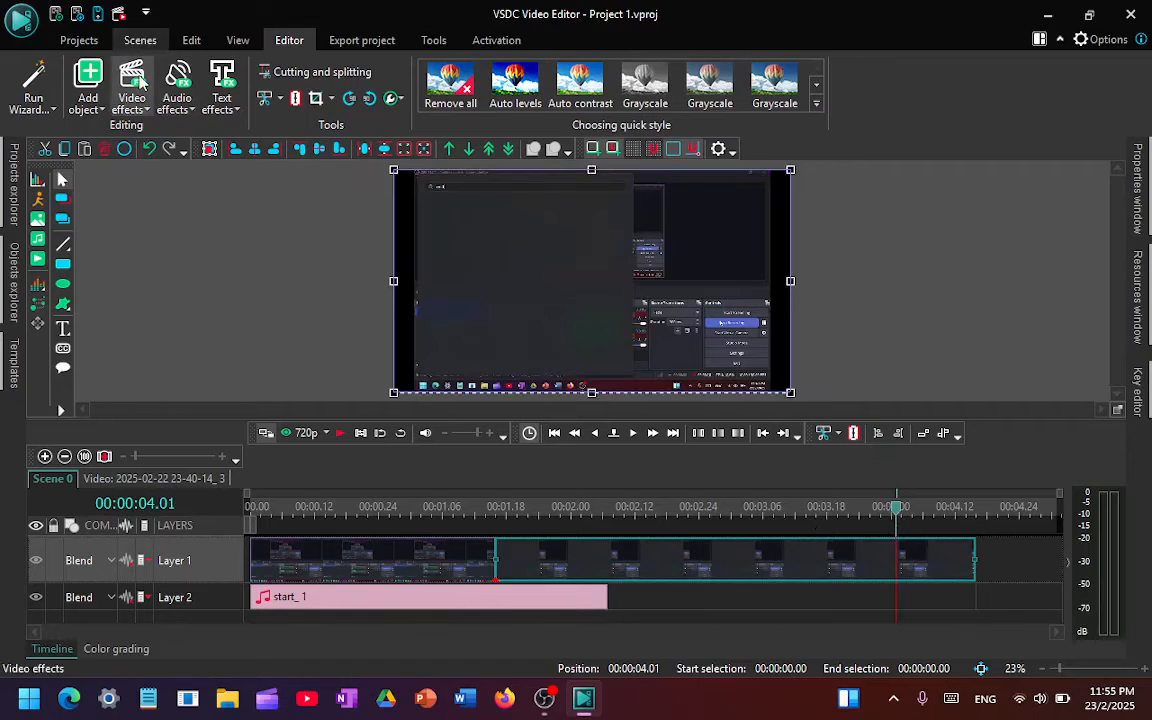
pyautogui.click(88, 88)
pyautogui.click(131, 100)
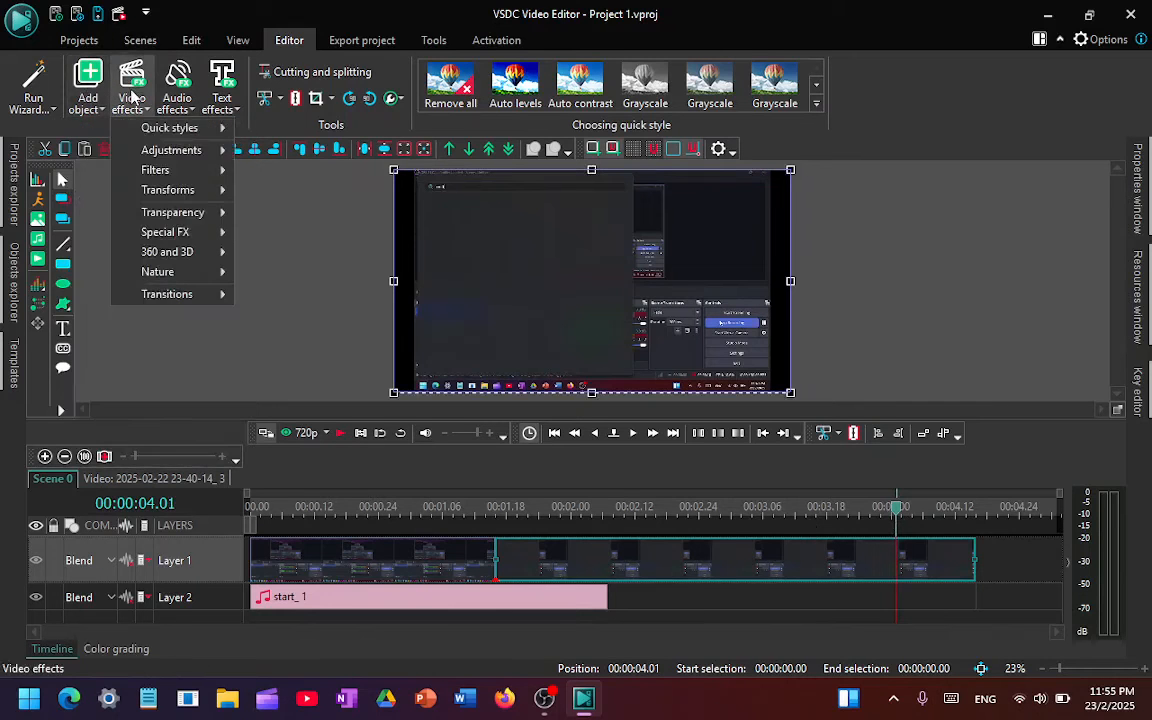
pyautogui.moveTo(190, 215)
pyautogui.click(300, 234)
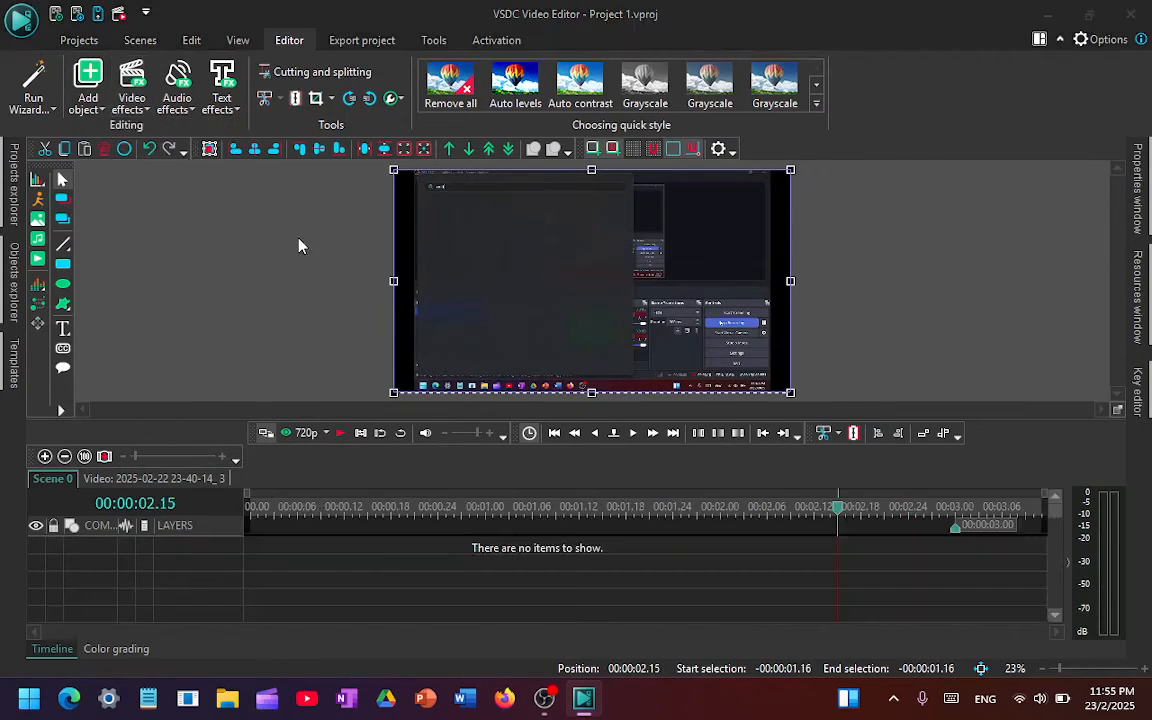
pyautogui.click(717, 434)
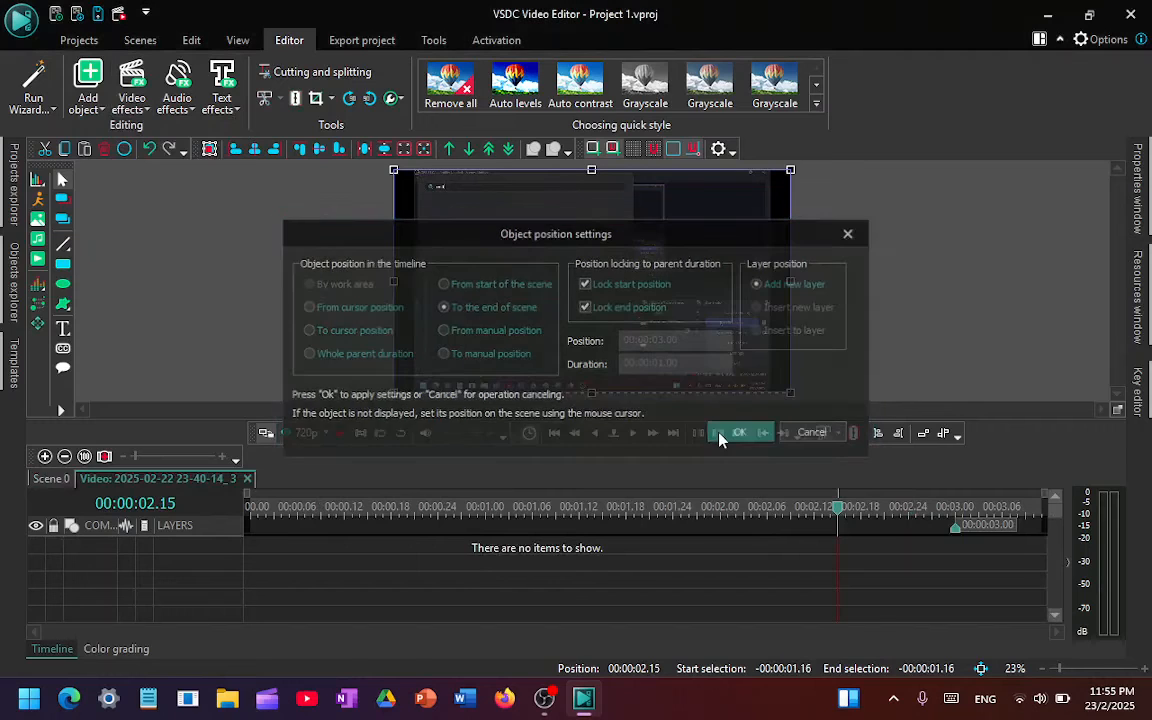
pyautogui.press('space')
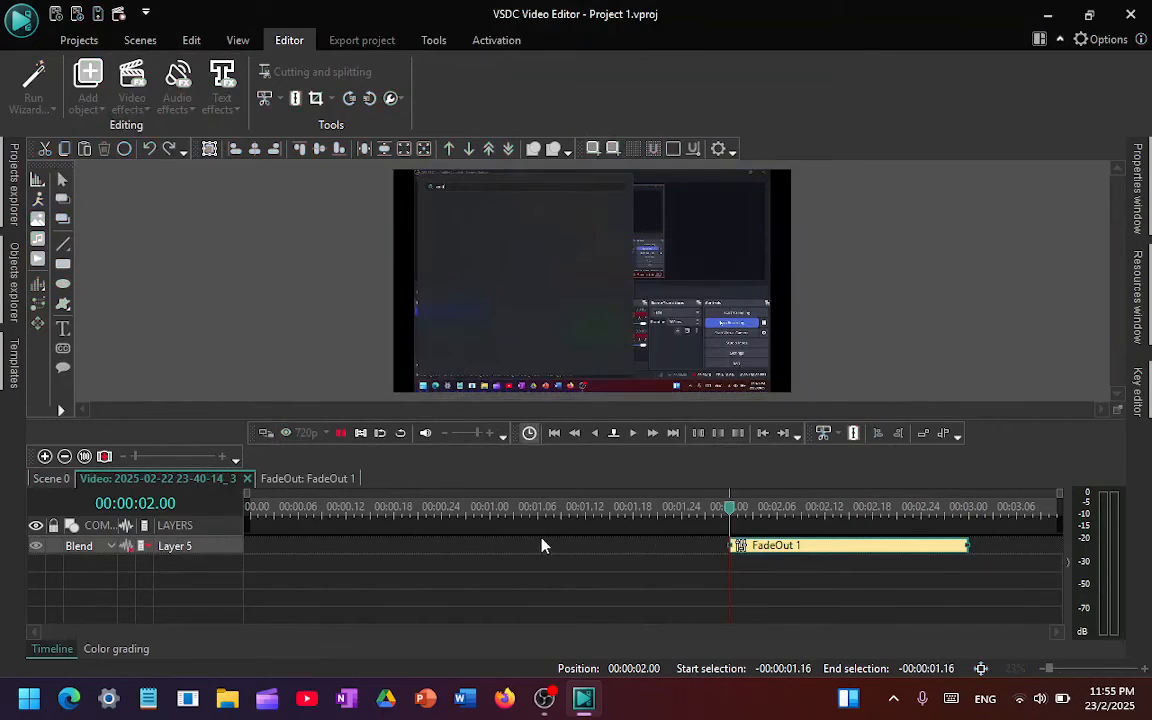
# Insert a text object on a new layer of the main scene, starting from the cursor position at 00:00:00.00.
pyautogui.click(51, 478)
pyautogui.click(252, 518)
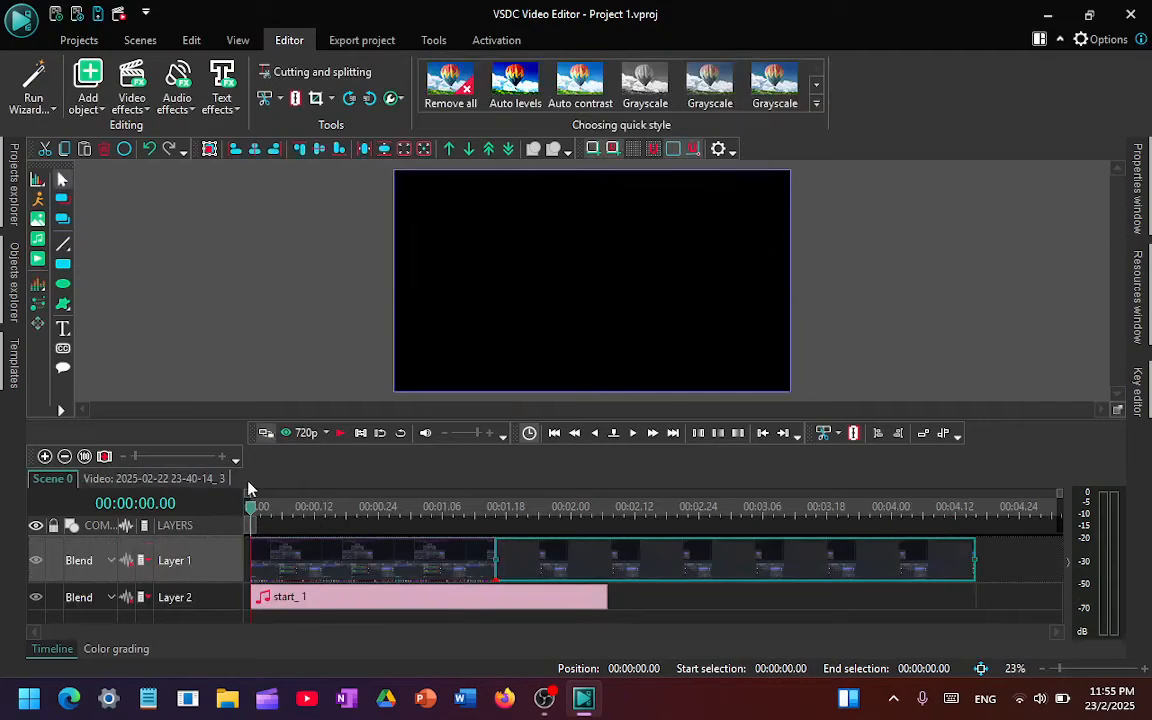
pyautogui.rightClick(315, 570)
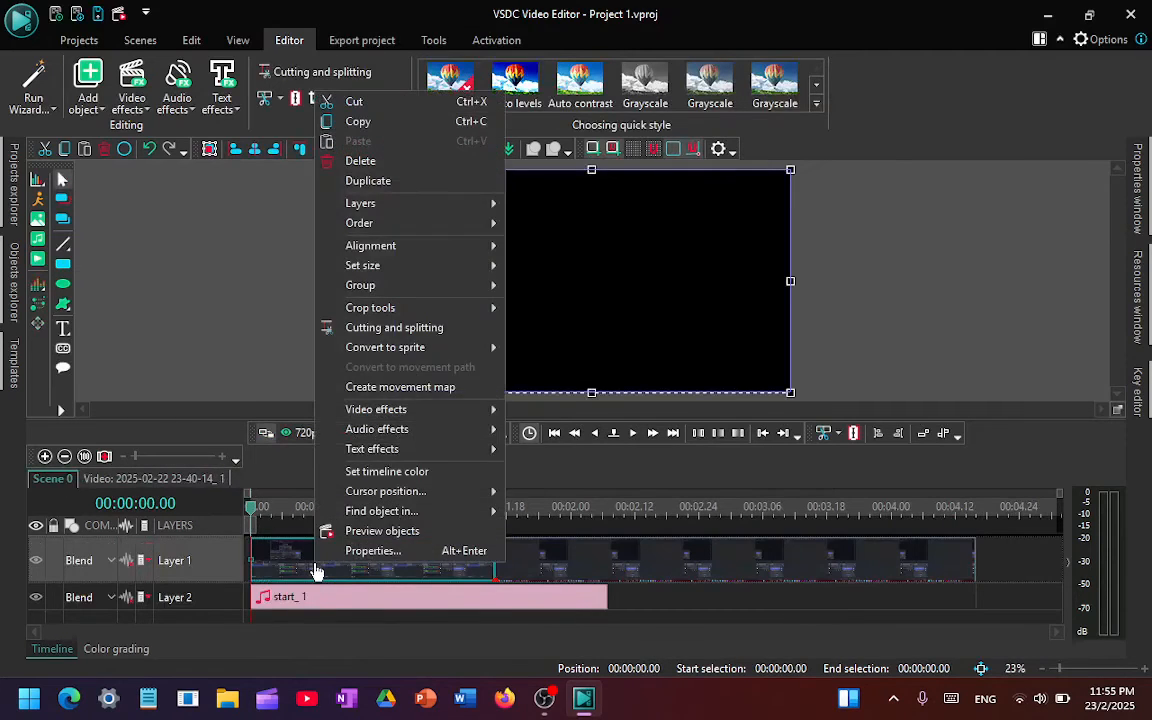
pyautogui.click(305, 569)
pyautogui.click(325, 607)
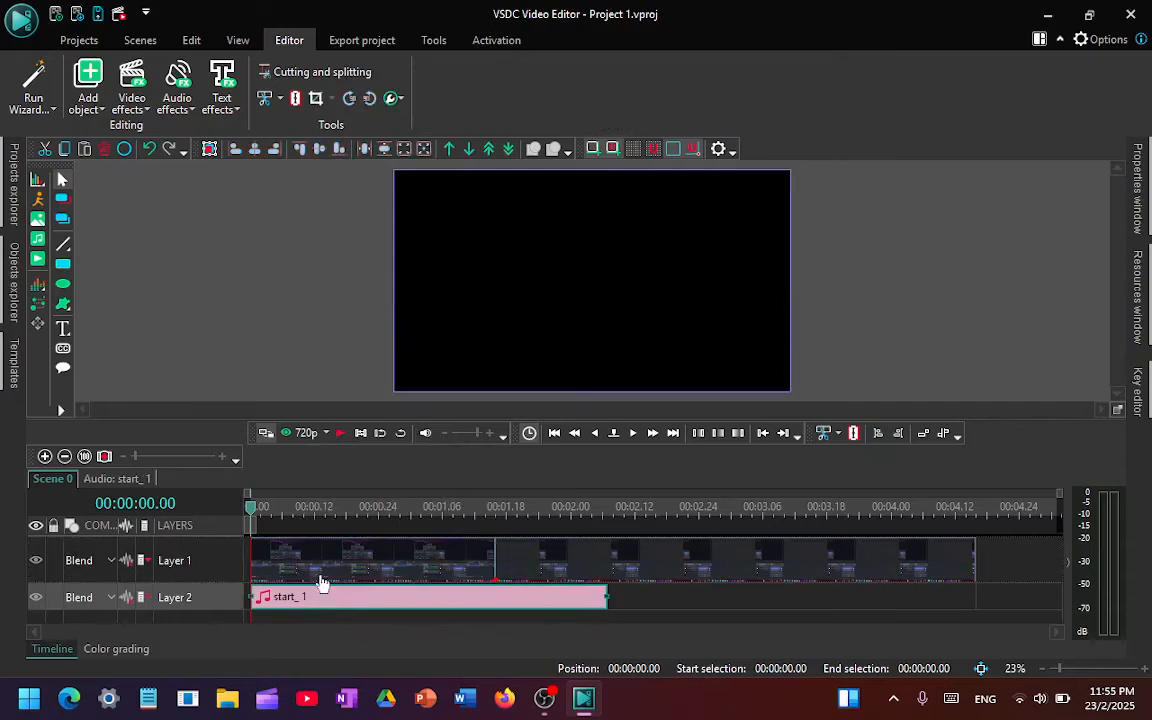
pyautogui.click(62, 332)
pyautogui.click(150, 330)
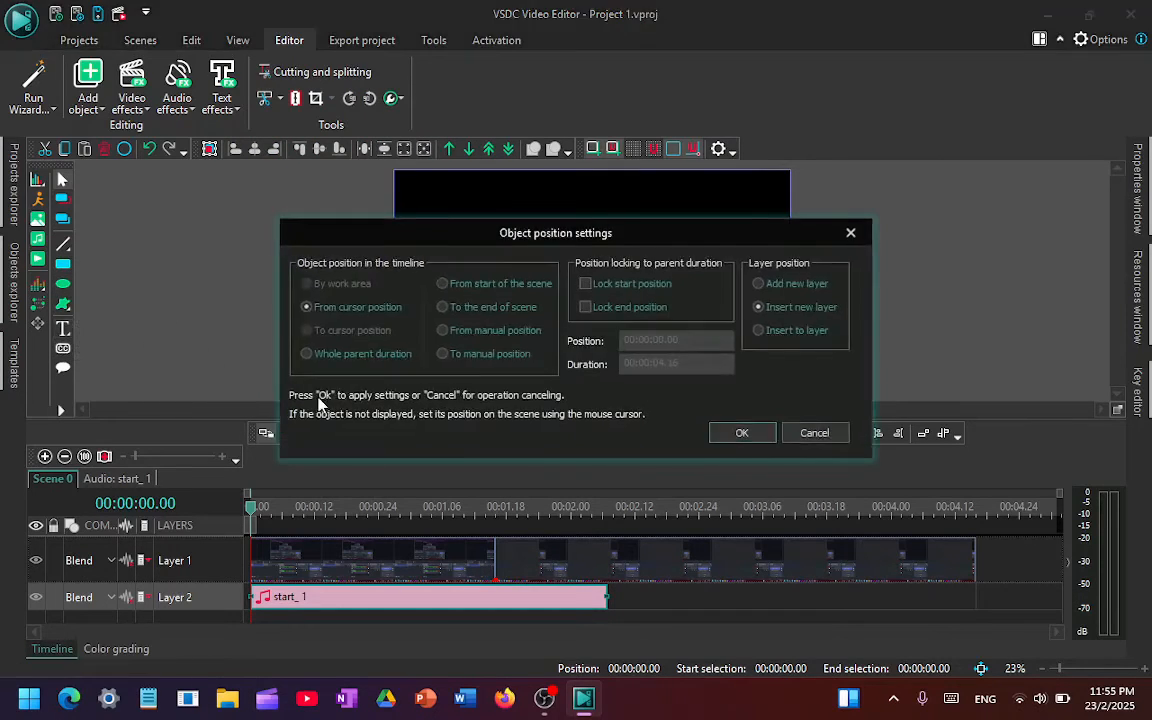
pyautogui.click(740, 432)
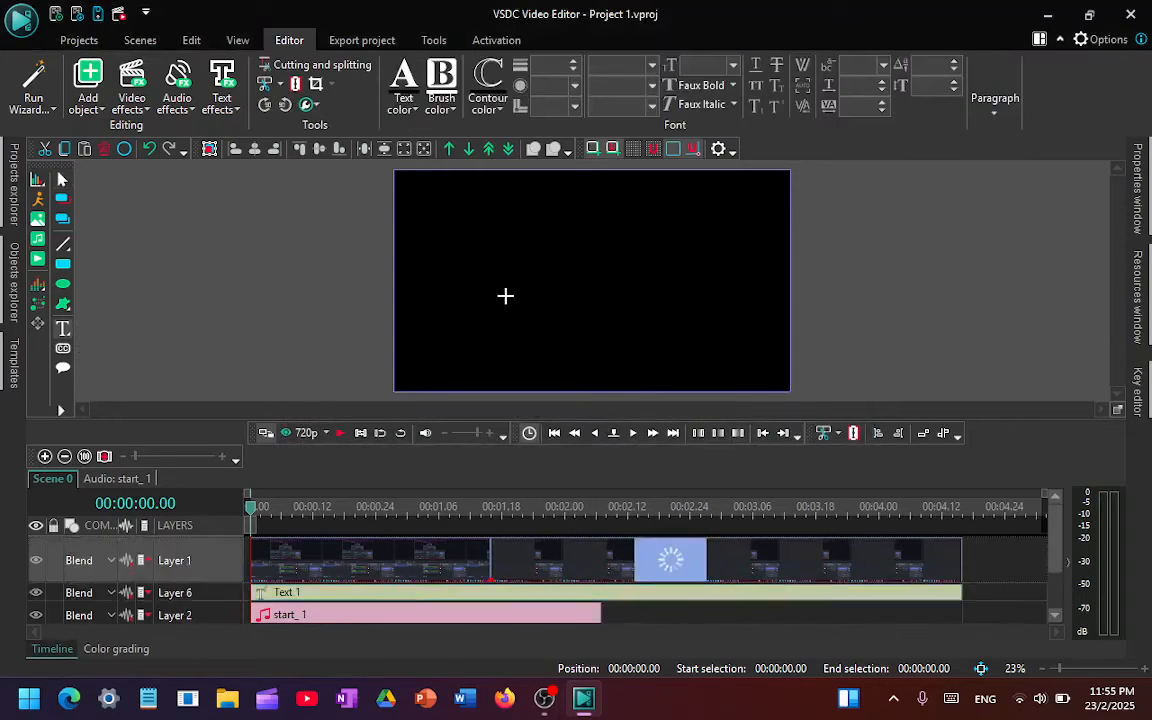
# Place the text slightly left of the frame's centre and enter "A Video".
pyautogui.click(505, 295)
pyautogui.write('S')
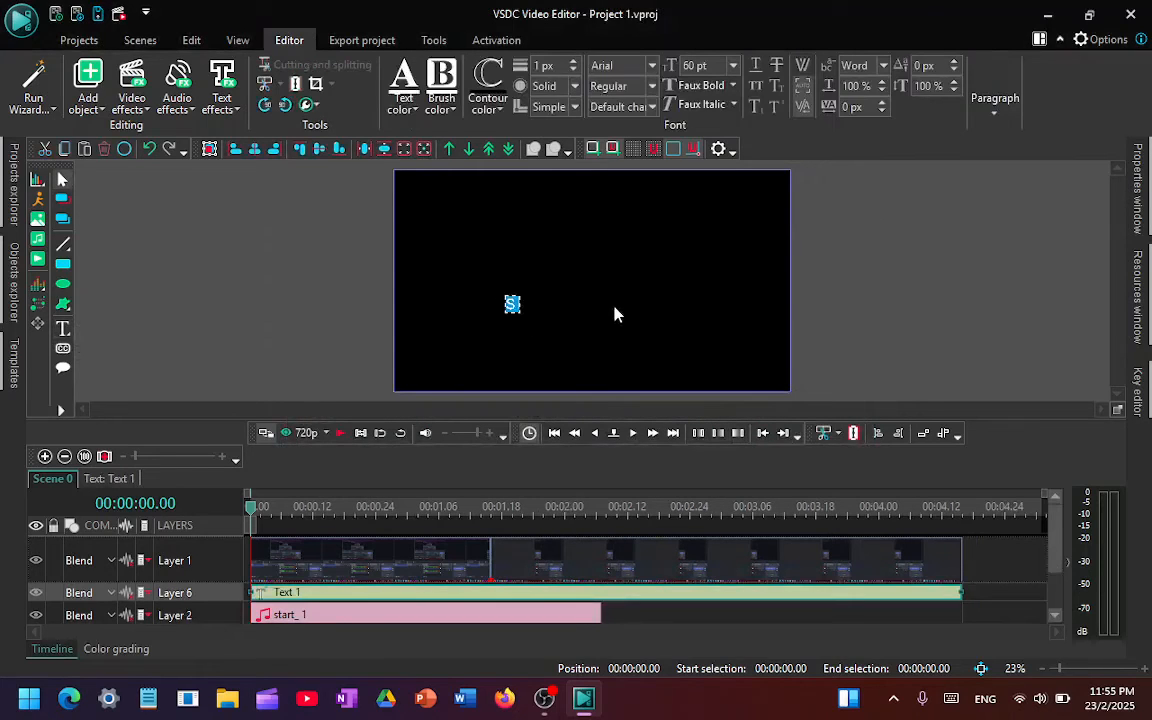
pyautogui.write('A Video')
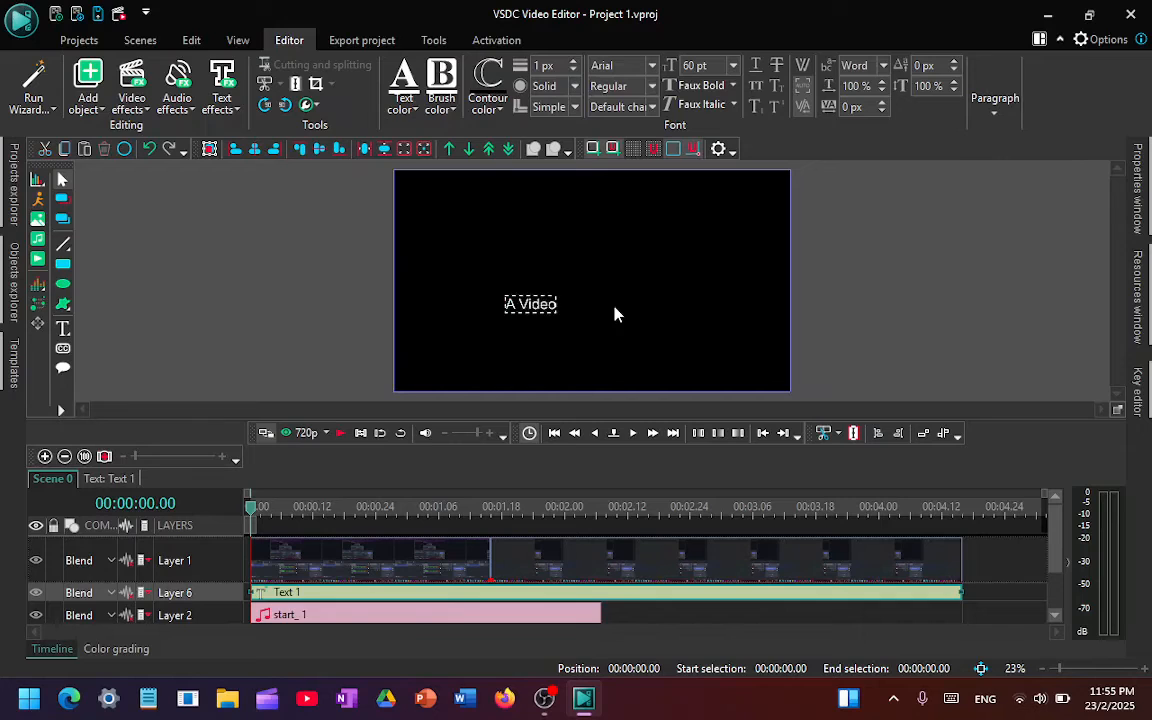
pyautogui.click(615, 314)
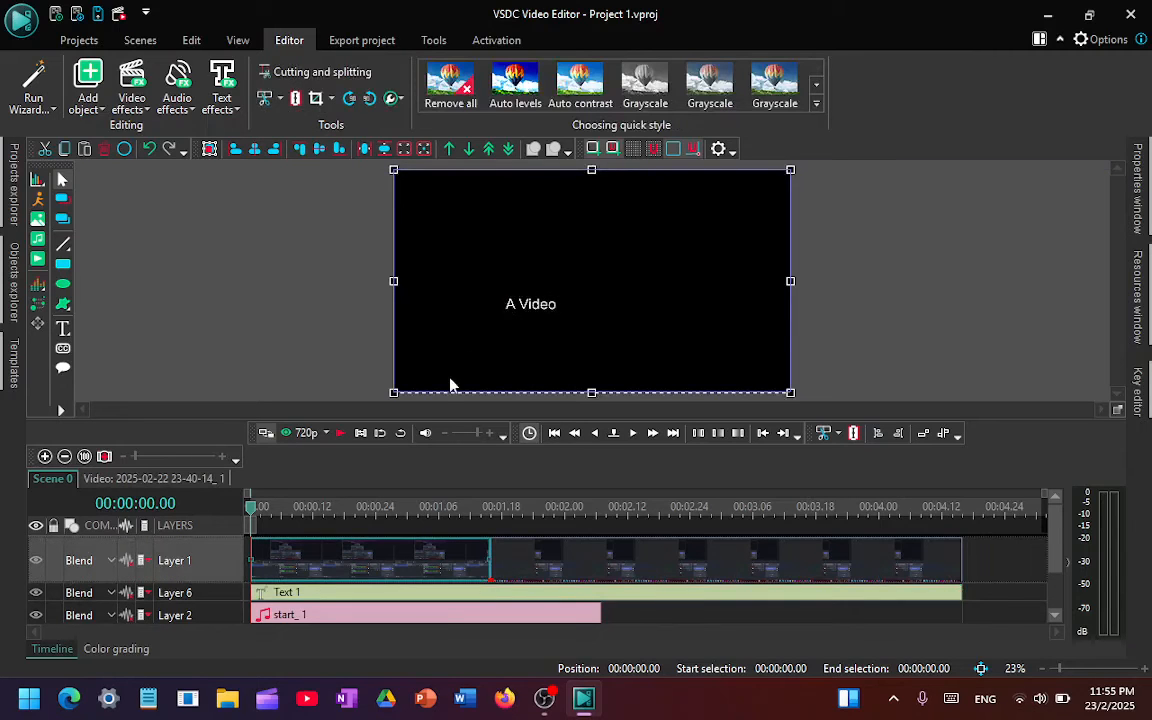
# Put the text object on the uppermost layer starting at 00:00:00.00, and move both video clips to a new layer below the audio.
pyautogui.moveTo(337, 592); pyautogui.dragTo(320, 526)
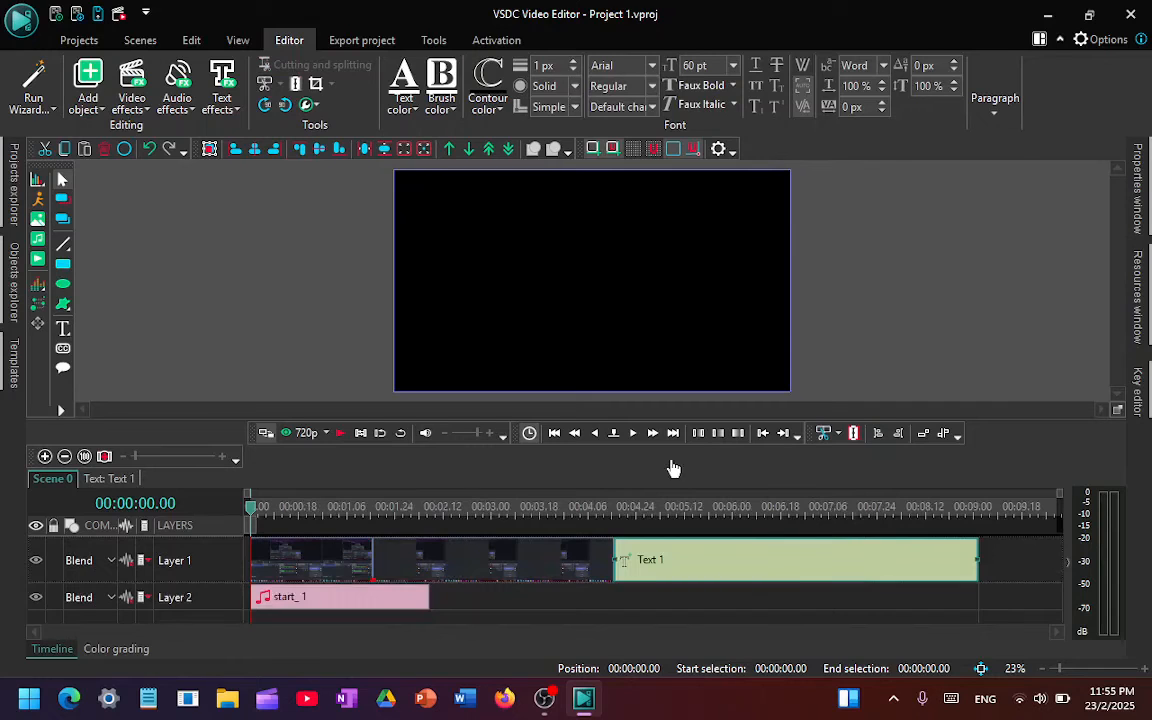
pyautogui.moveTo(716, 558); pyautogui.dragTo(704, 486)
pyautogui.moveTo(524, 568); pyautogui.dragTo(403, 627)
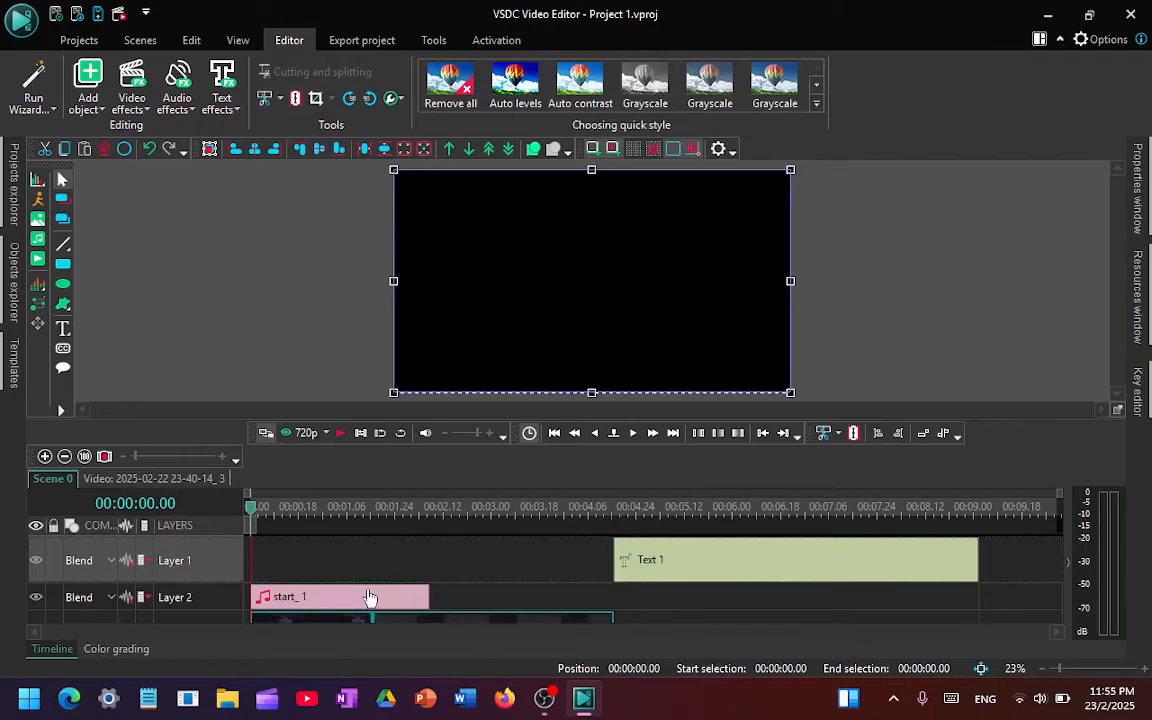
pyautogui.moveTo(674, 559); pyautogui.dragTo(285, 597)
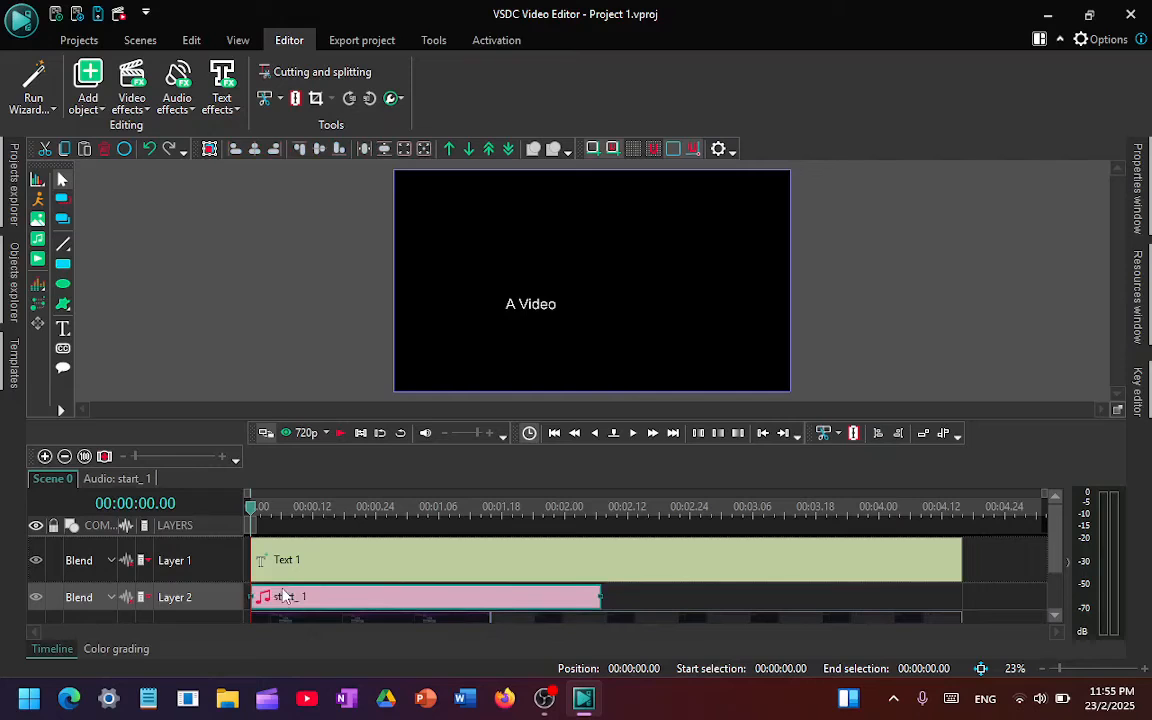
# Move the start_ 1 audio to a new layer below the video clips and play the scene to check the text overlay.
pyautogui.moveTo(1047, 531); pyautogui.dragTo(1052, 625)
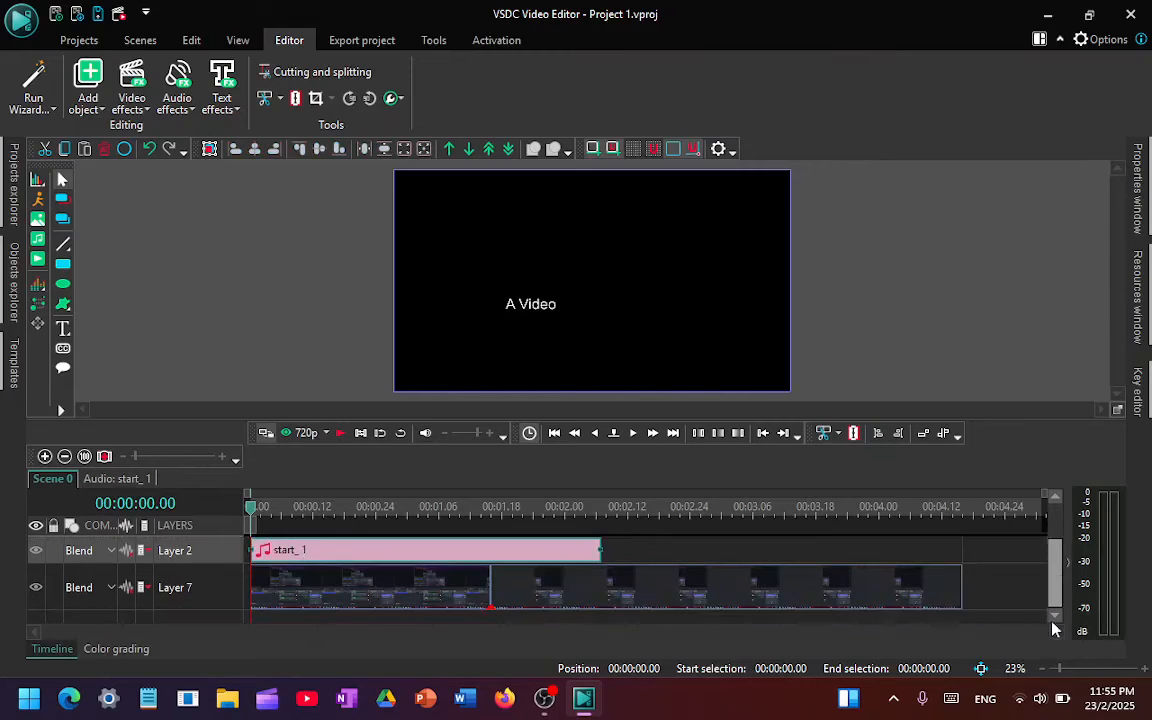
pyautogui.moveTo(527, 558); pyautogui.dragTo(476, 622)
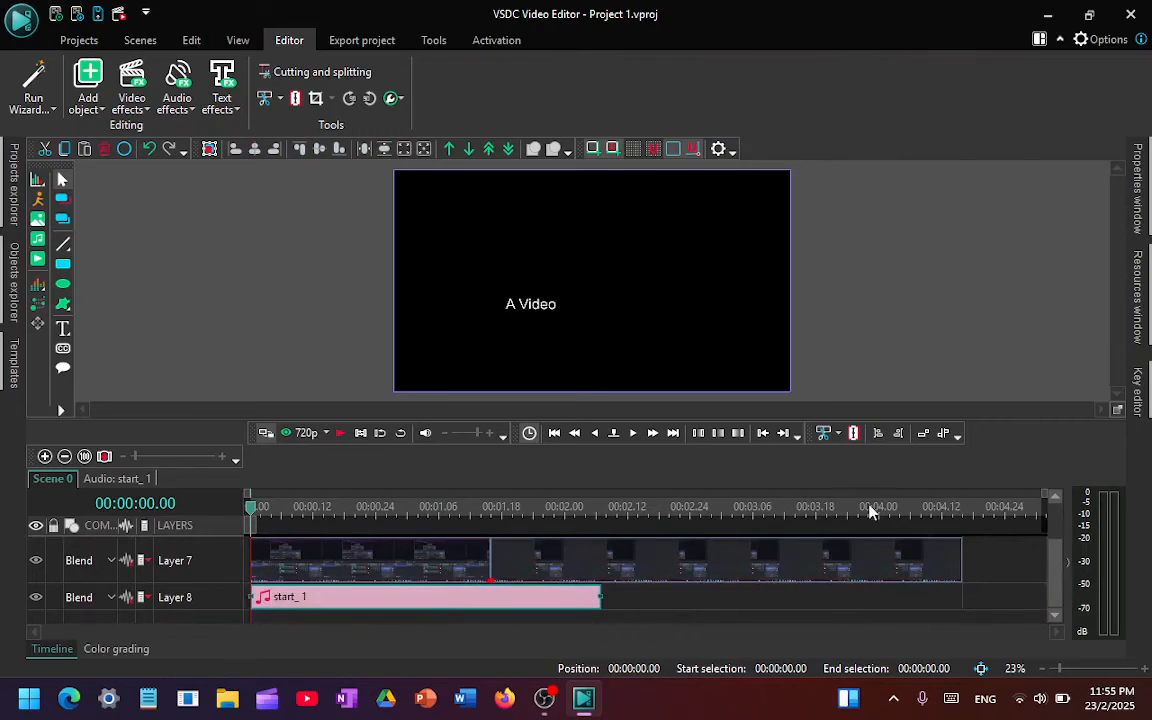
pyautogui.moveTo(1060, 565); pyautogui.dragTo(1070, 507)
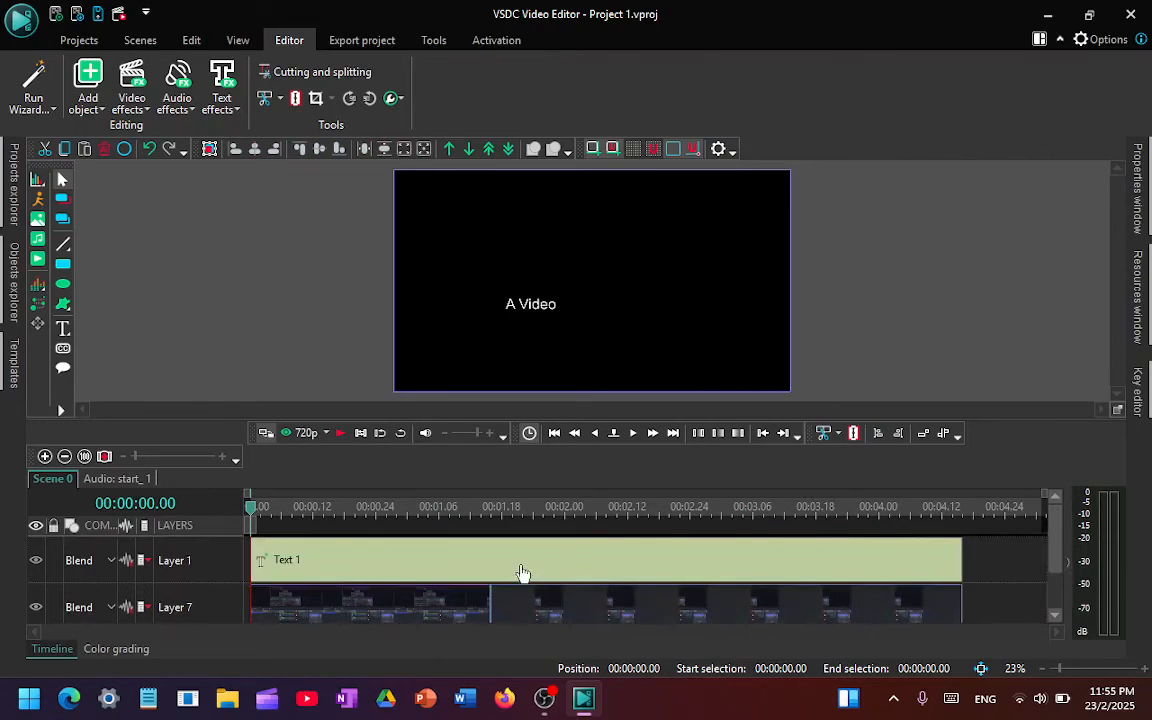
pyautogui.press('space')
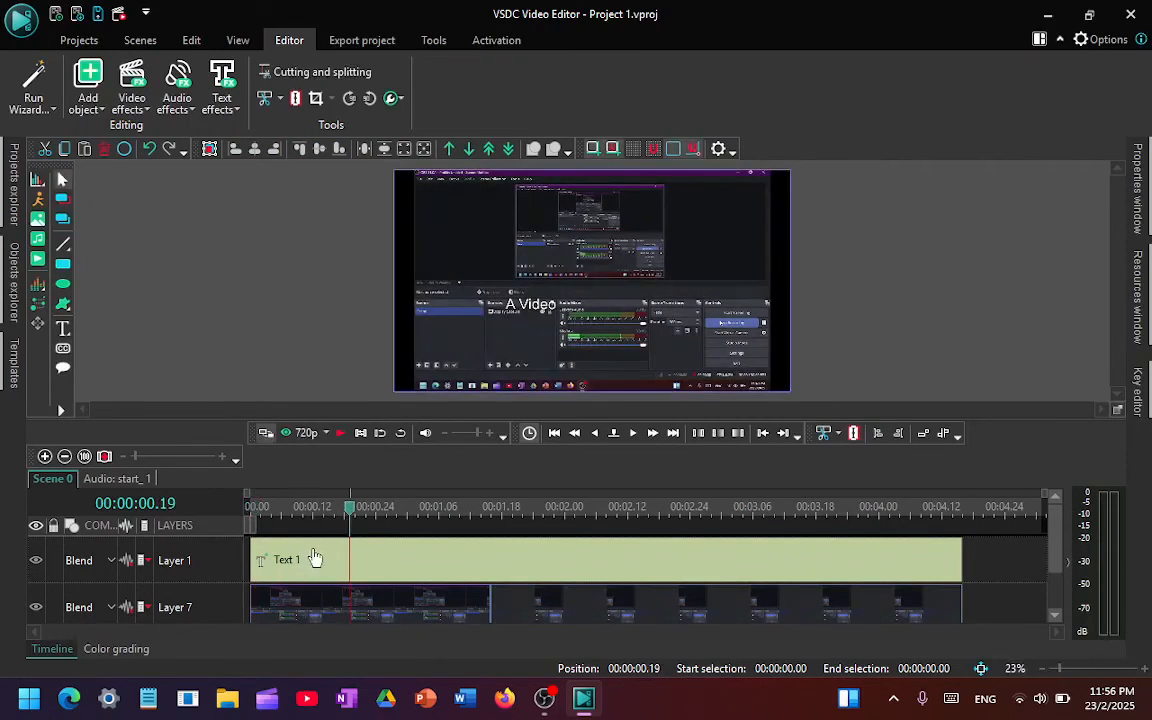
# Move the "A Video" text to the upper-left corner of the frame, set its font size to 120 pt, and fit its box.
pyautogui.click(432, 554)
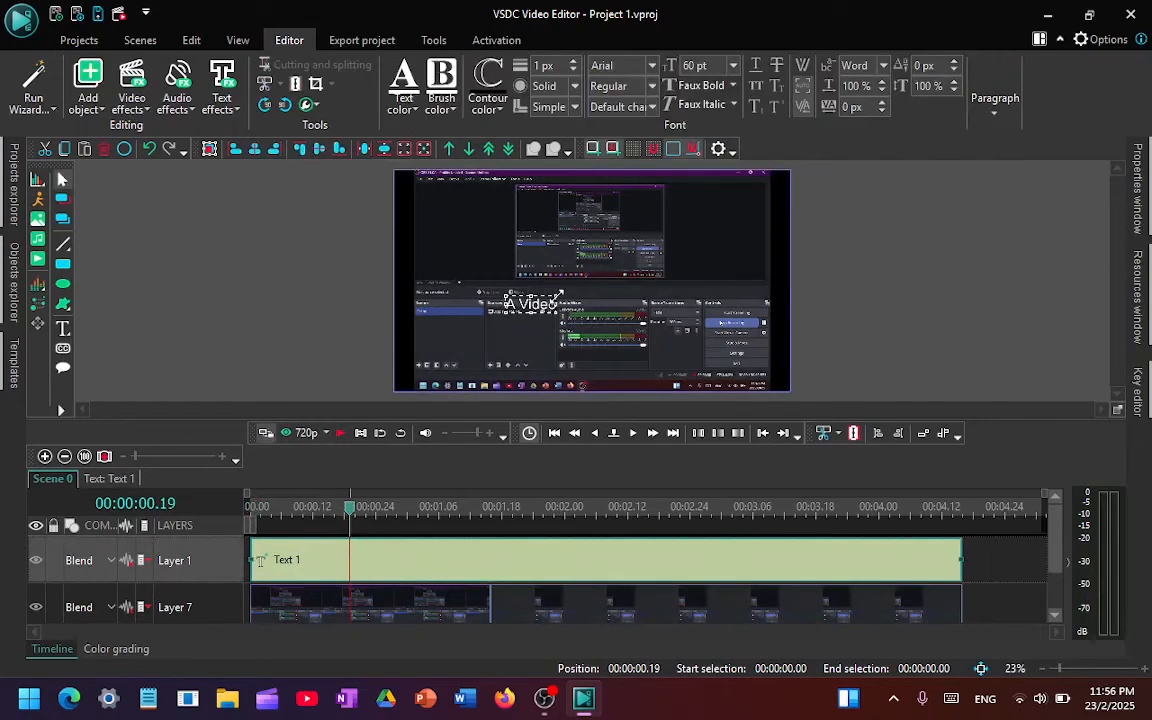
pyautogui.moveTo(558, 294); pyautogui.dragTo(521, 197)
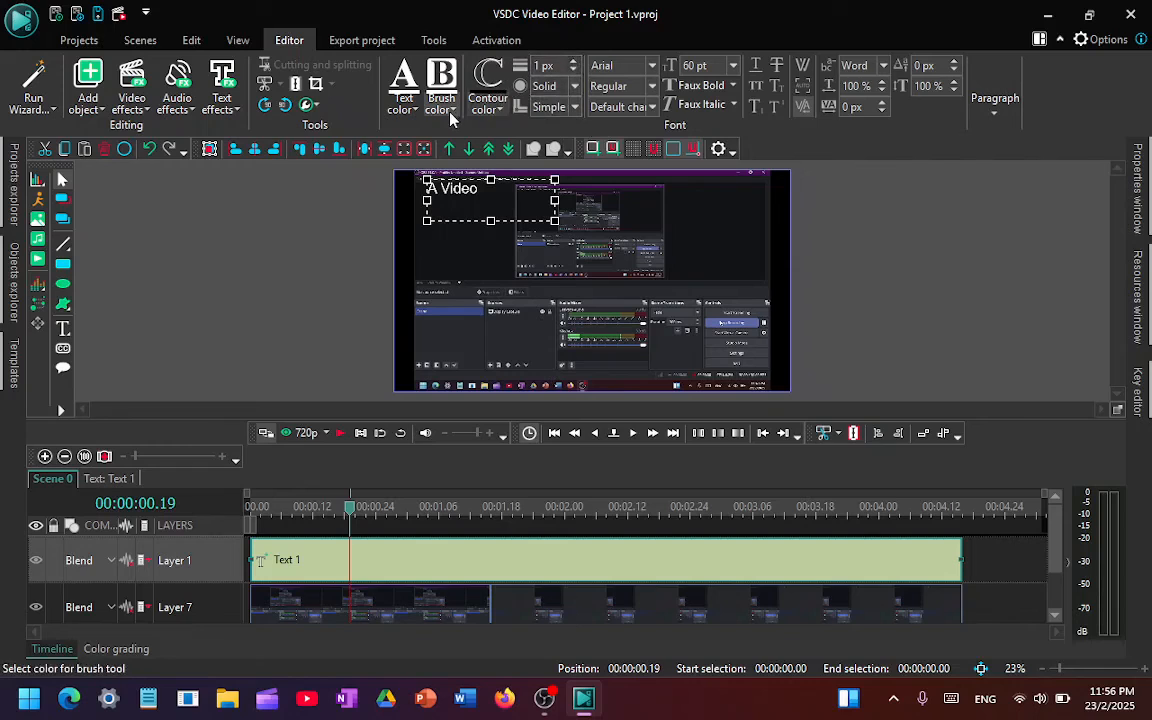
pyautogui.click(734, 66)
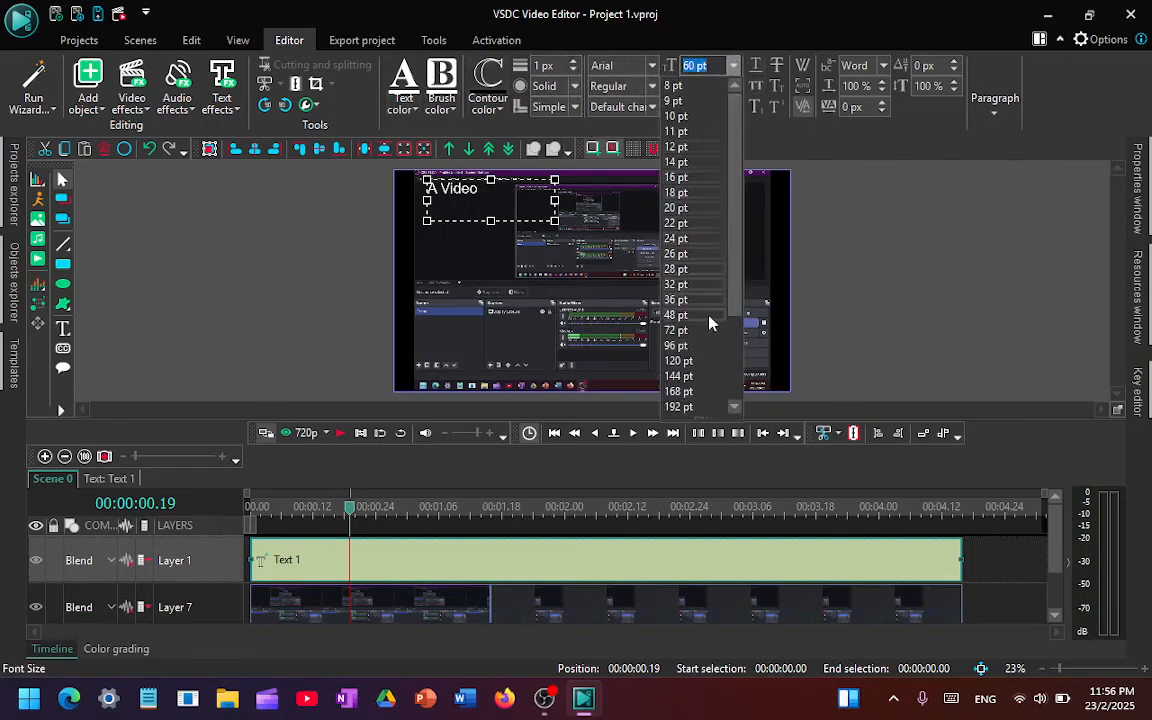
pyautogui.click(684, 362)
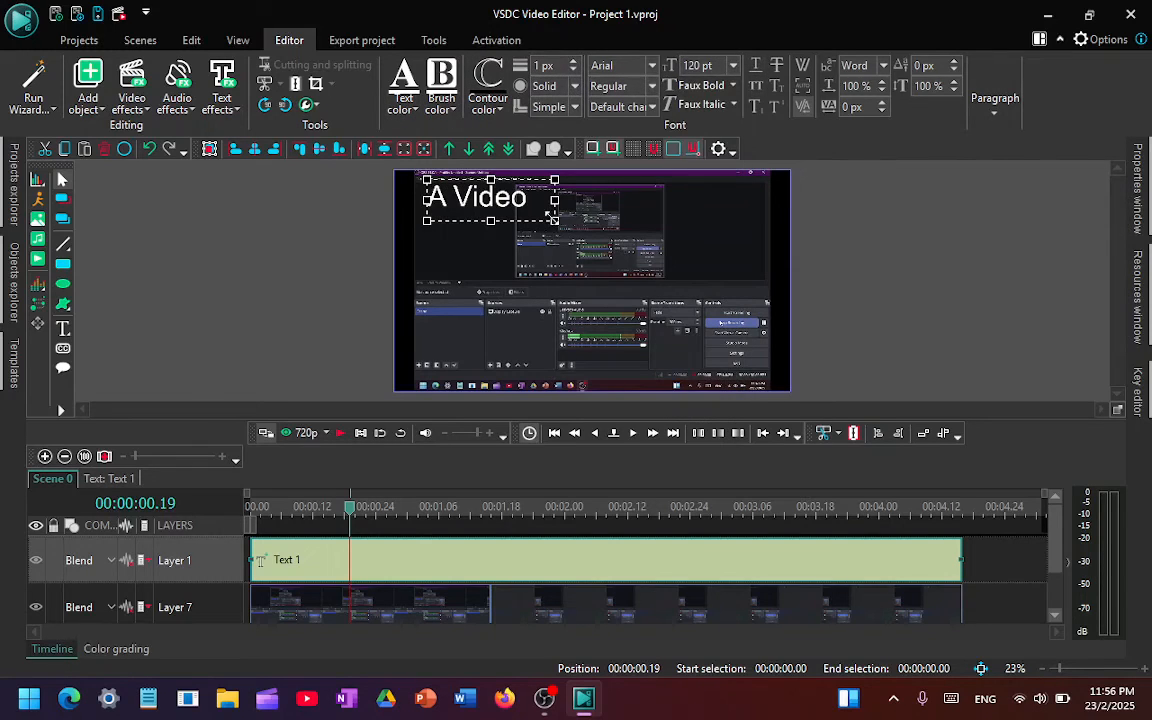
pyautogui.moveTo(550, 216); pyautogui.dragTo(540, 213)
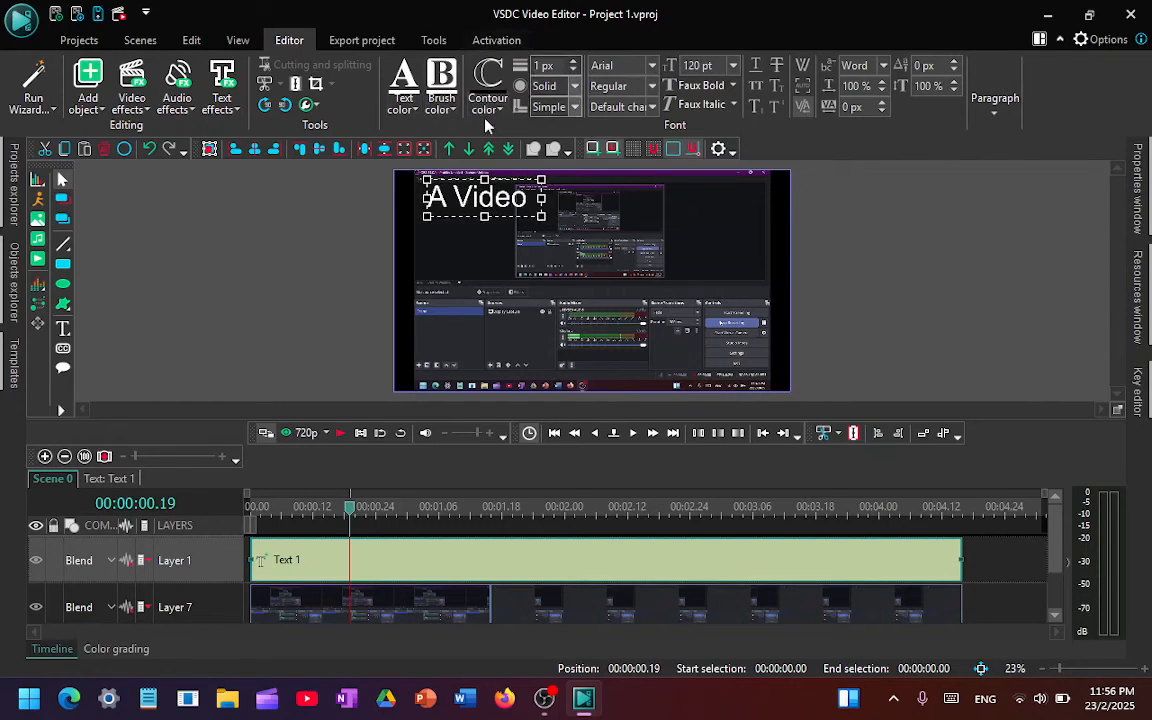
# Set the "A Video" text's font to Agency FB and move the text to just below and right of the frame's centre.
pyautogui.click(652, 70)
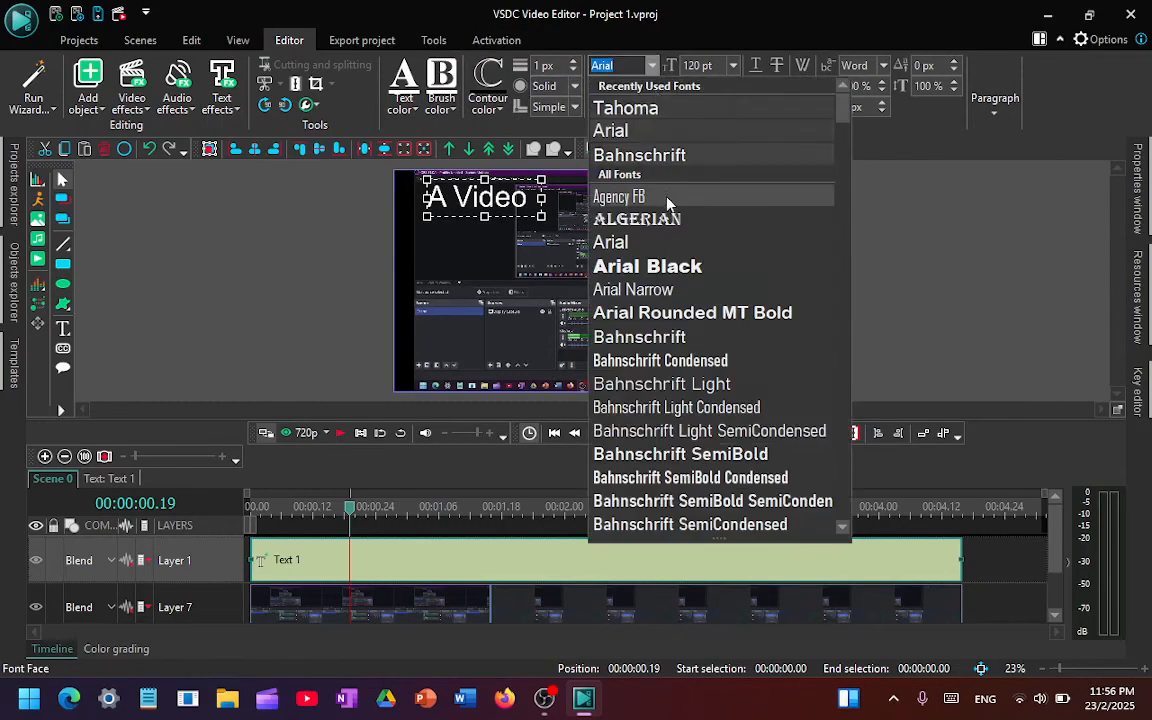
pyautogui.click(660, 195)
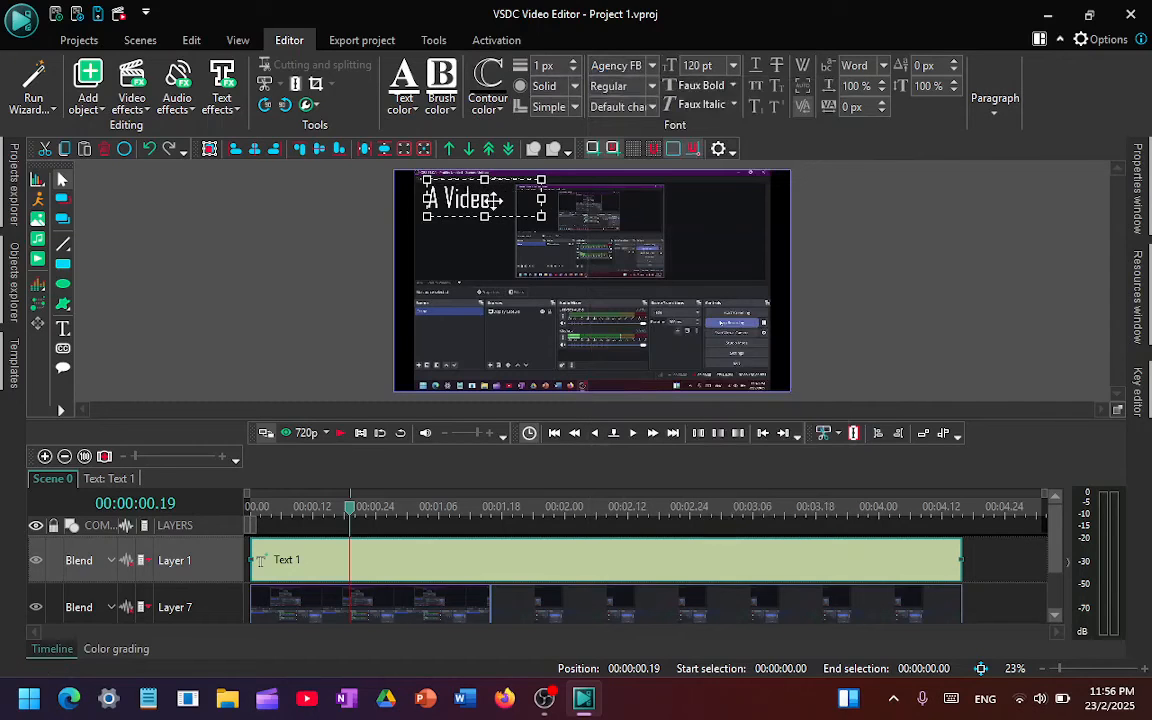
pyautogui.moveTo(491, 200); pyautogui.dragTo(607, 293)
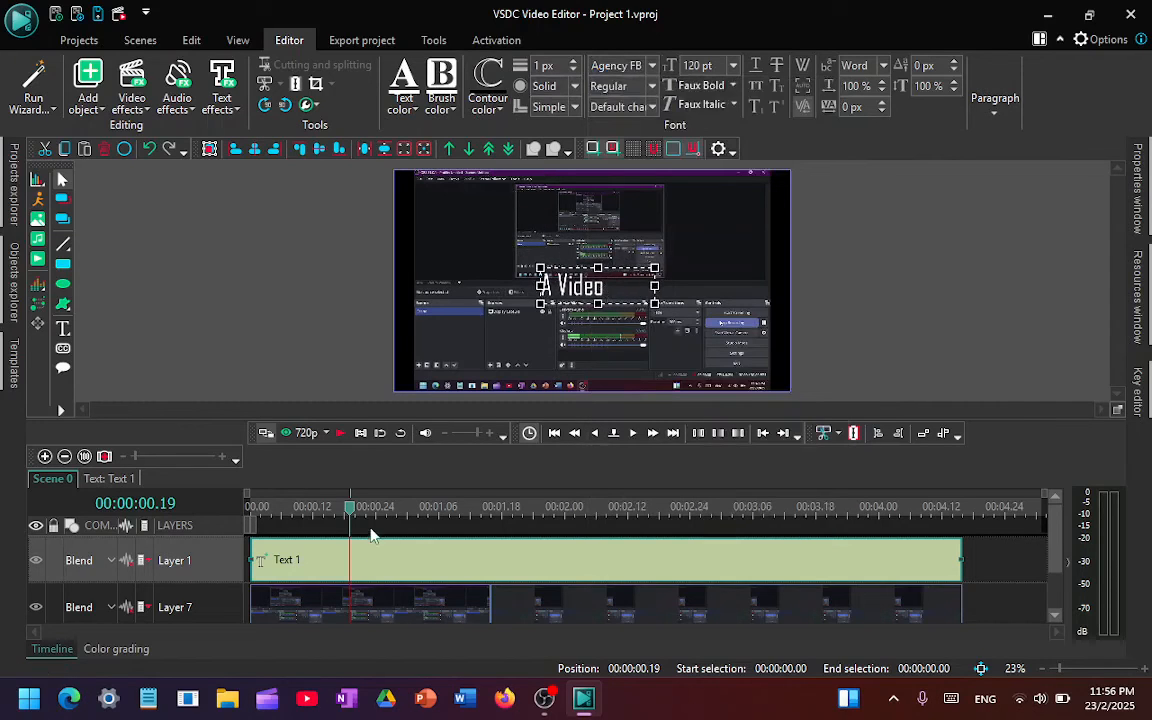
# Preview the text near the end of the scene and place the playhead at 00:00:03.23.
pyautogui.moveTo(355, 510); pyautogui.dragTo(830, 516)
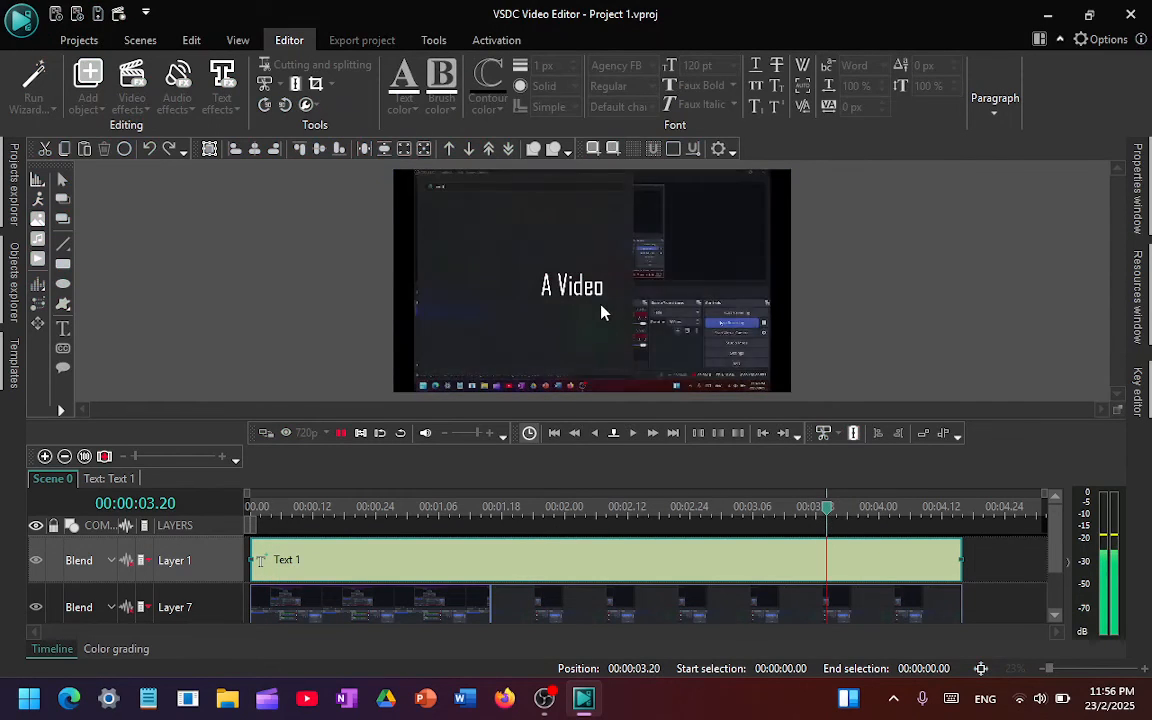
pyautogui.press('space')
pyautogui.moveTo(812, 507); pyautogui.dragTo(843, 515)
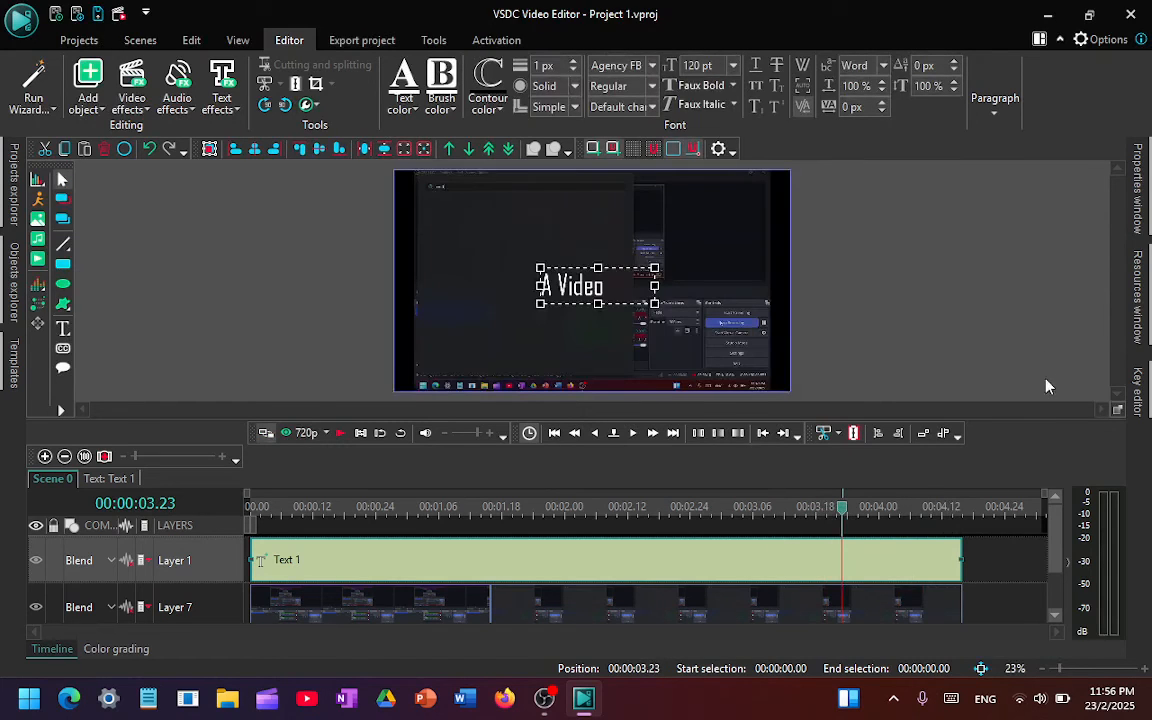
# Check the text object's coordinate properties and nudge the text slightly to the left in the frame.
pyautogui.click(1139, 195)
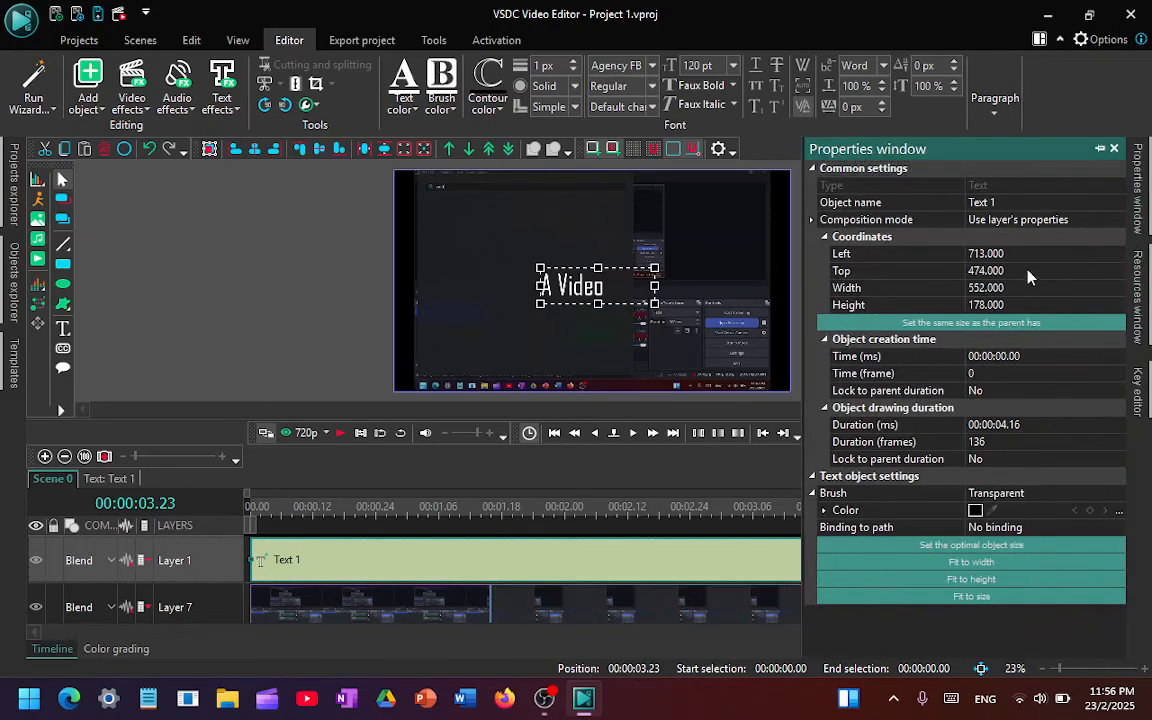
pyautogui.click(1112, 274)
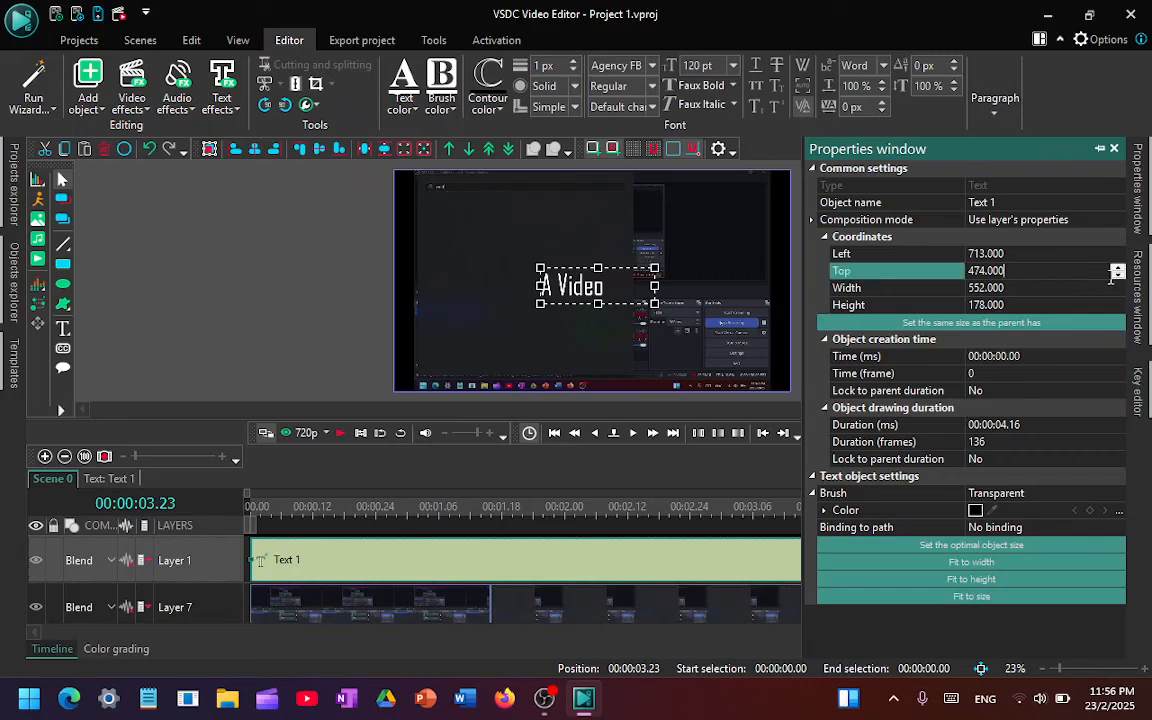
pyautogui.click(1062, 258)
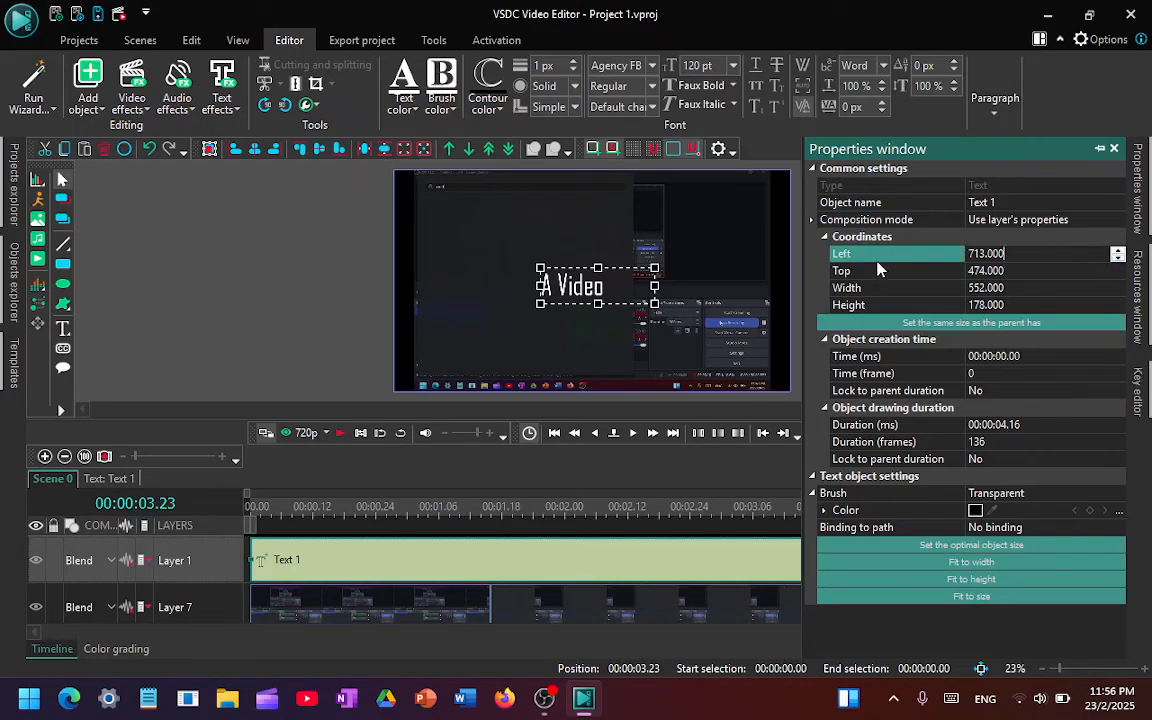
pyautogui.moveTo(600, 292); pyautogui.dragTo(596, 292)
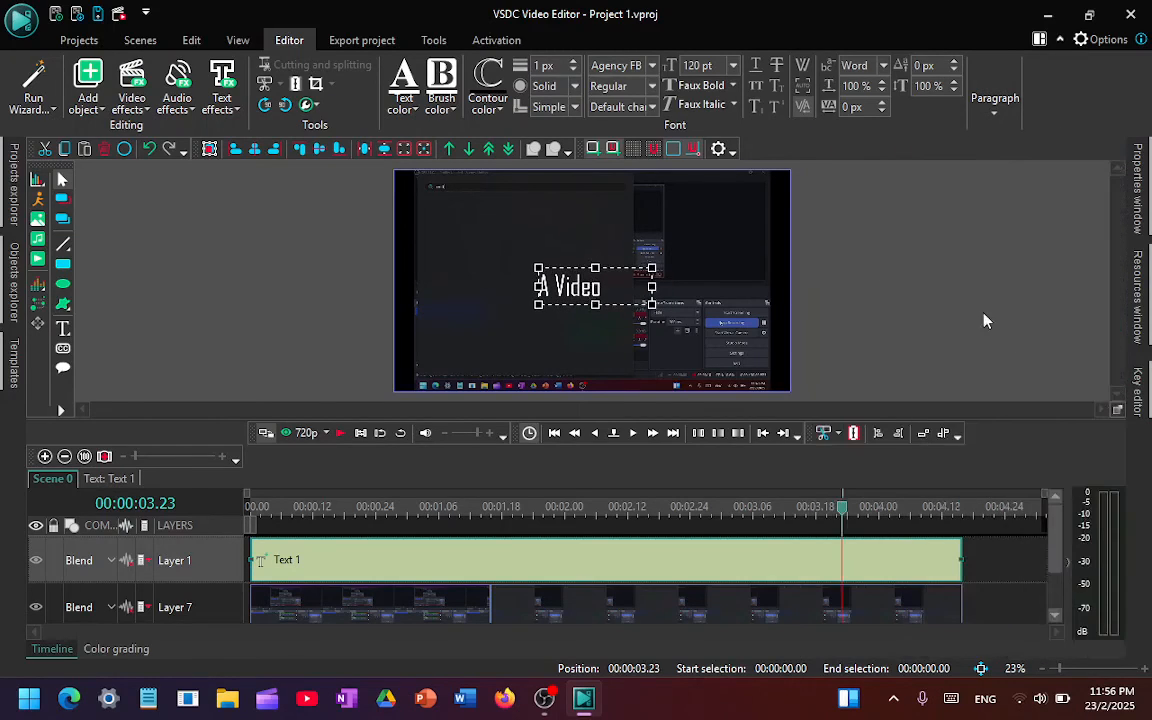
# Add a Shift transform to the text object from the cursor position on a new layer.
pyautogui.click(133, 98)
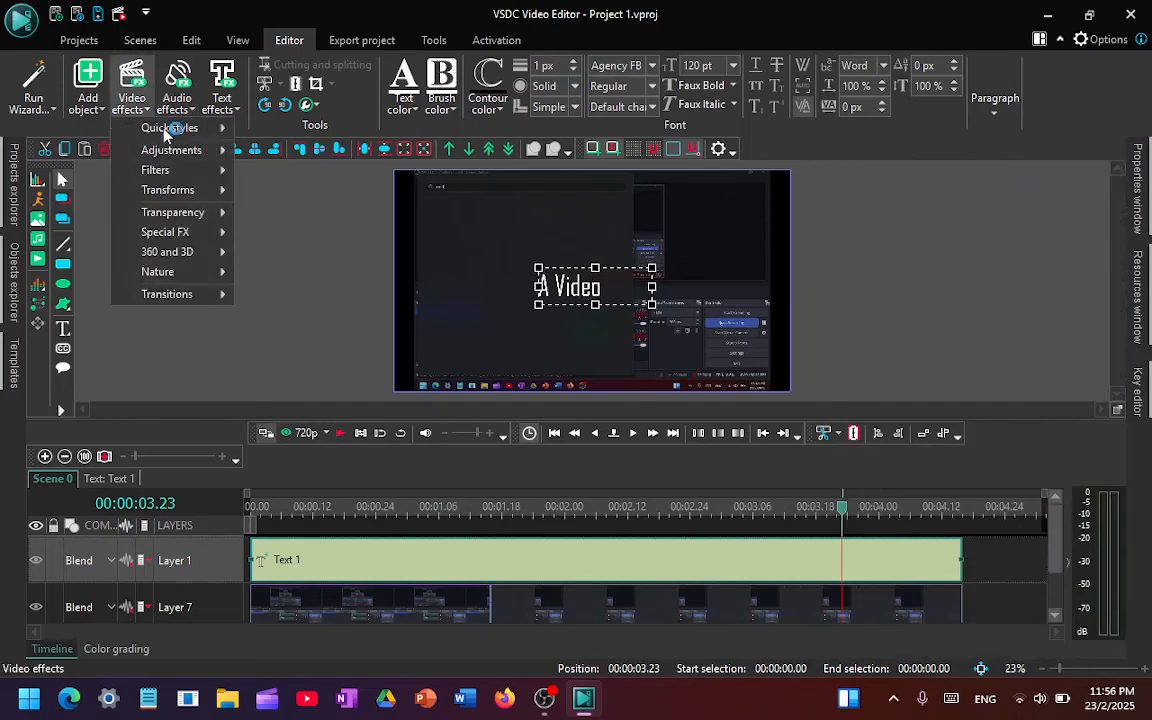
pyautogui.moveTo(172, 133)
pyautogui.moveTo(183, 154)
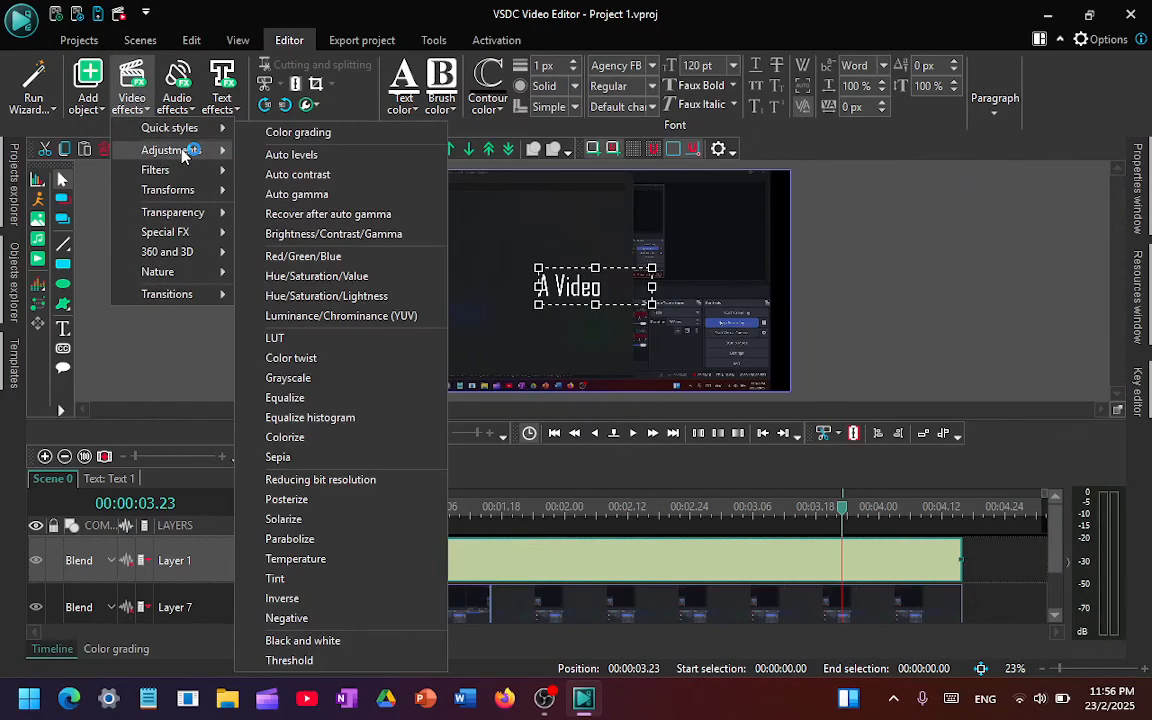
pyautogui.moveTo(205, 190)
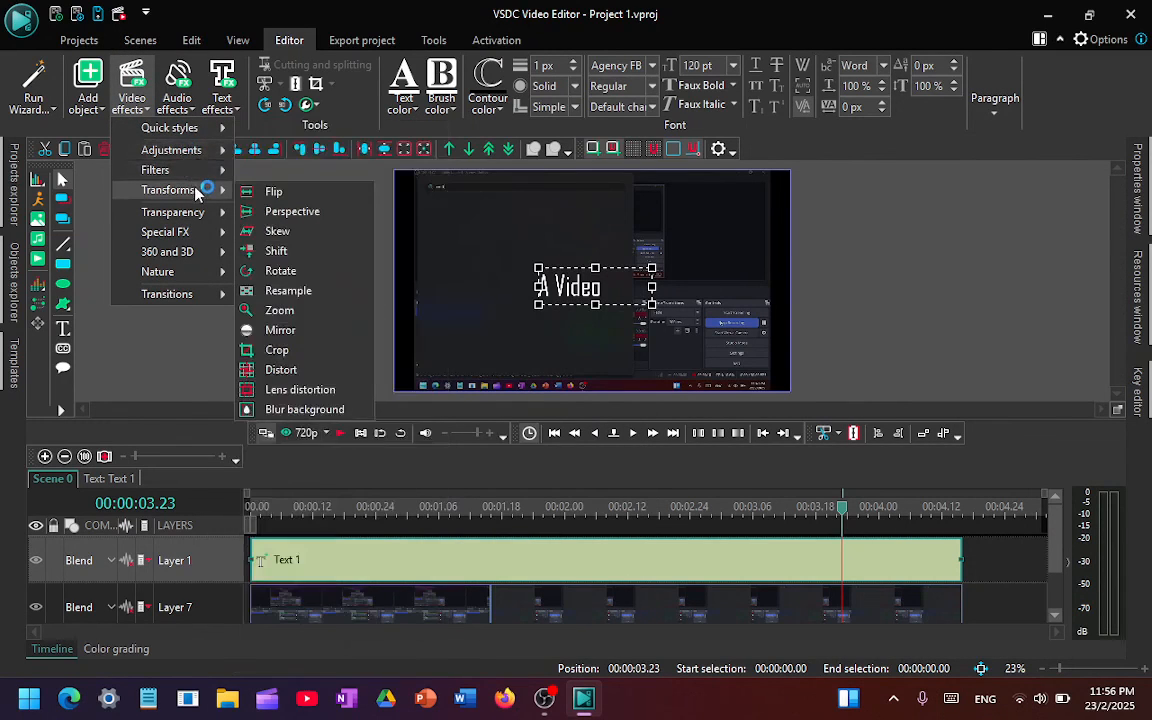
pyautogui.click(285, 251)
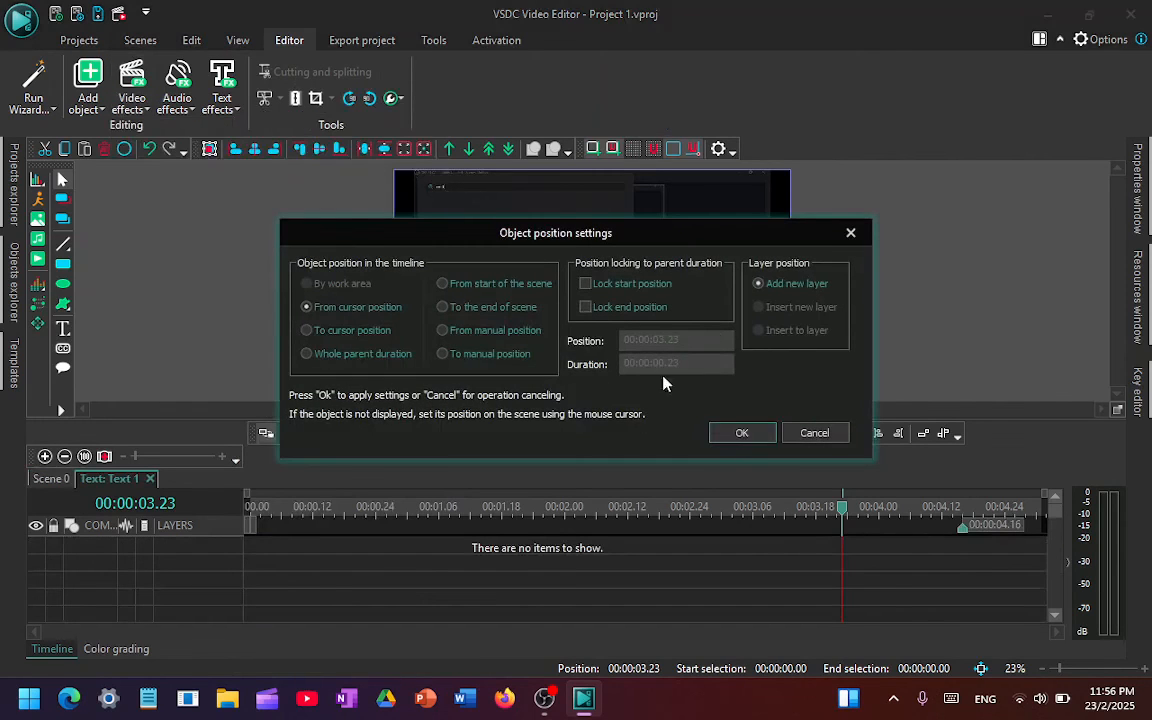
pyautogui.click(735, 435)
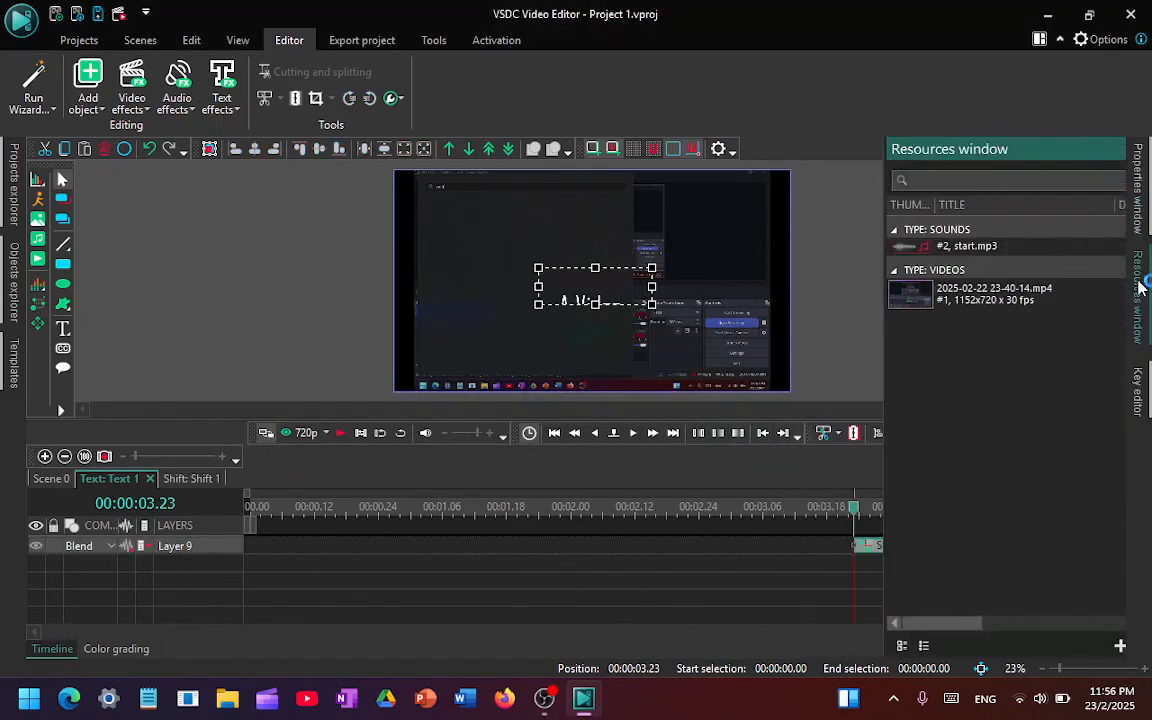
# Set both the X shift level and the Y shift level of the Shift effect to 0 px.
pyautogui.moveTo(1133, 214)
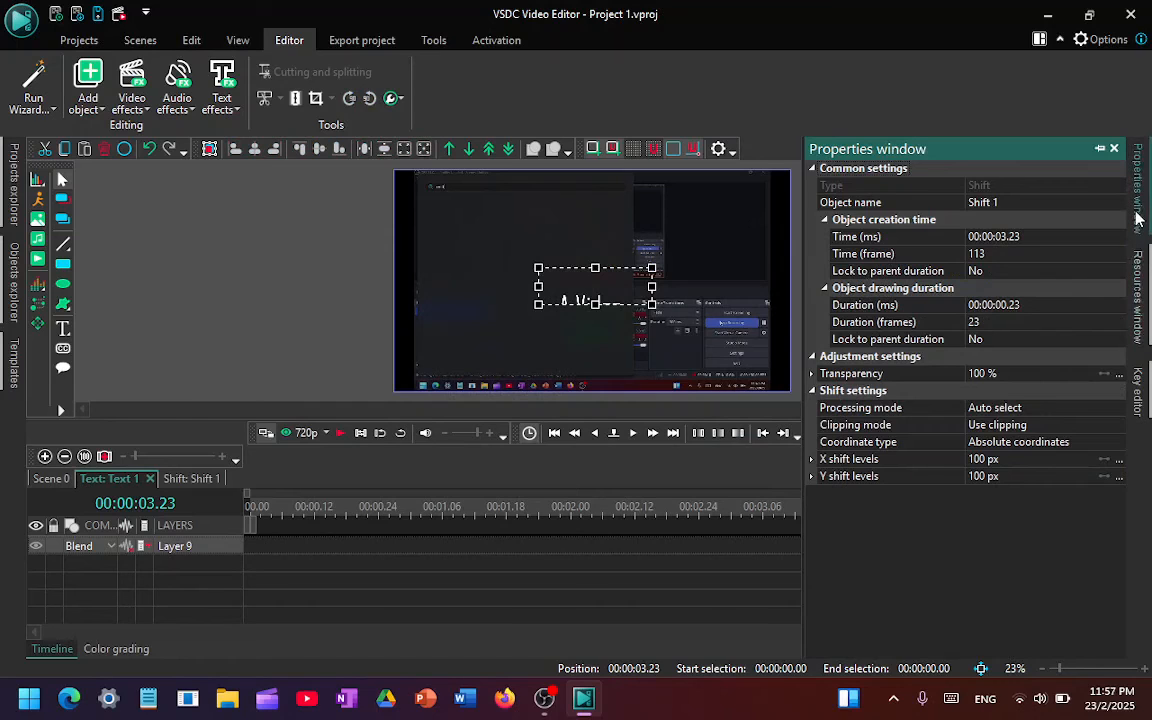
pyautogui.click(589, 584)
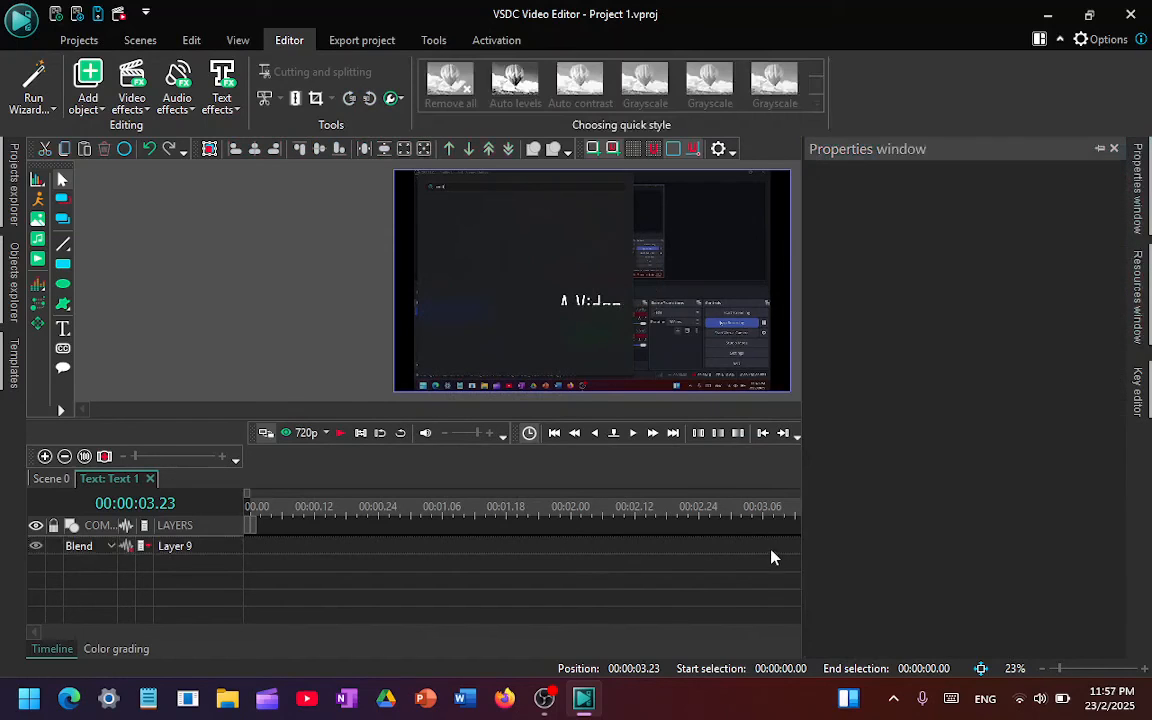
pyautogui.click(918, 557)
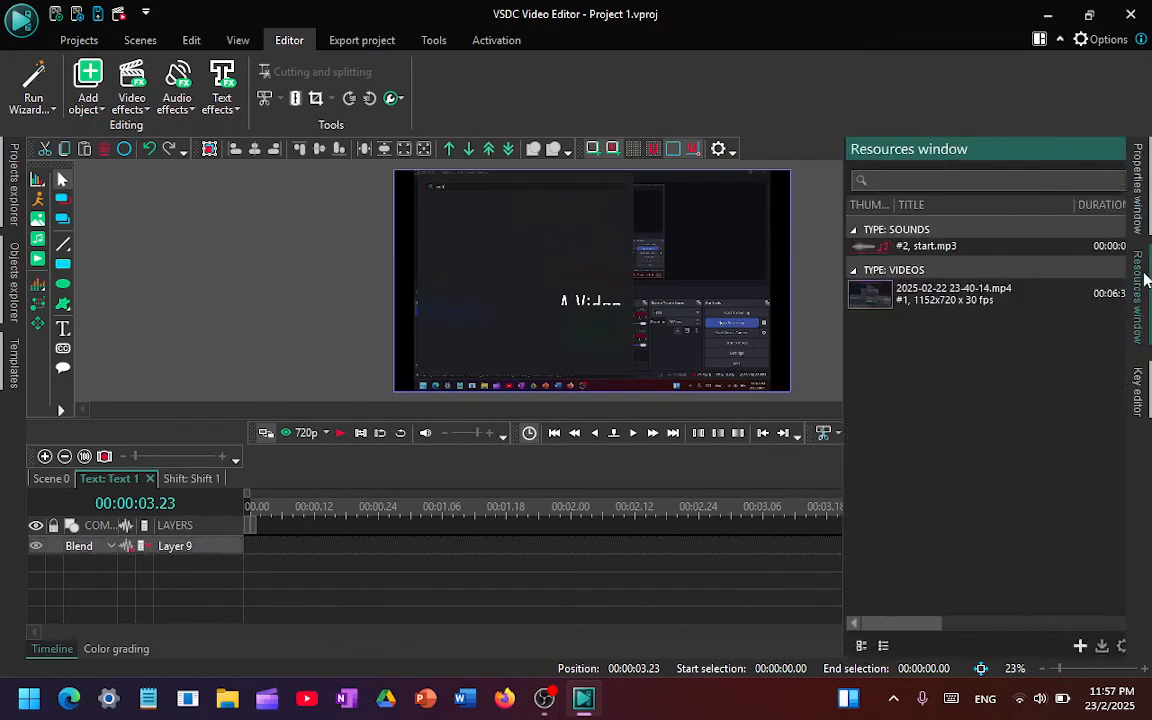
pyautogui.moveTo(1147, 198)
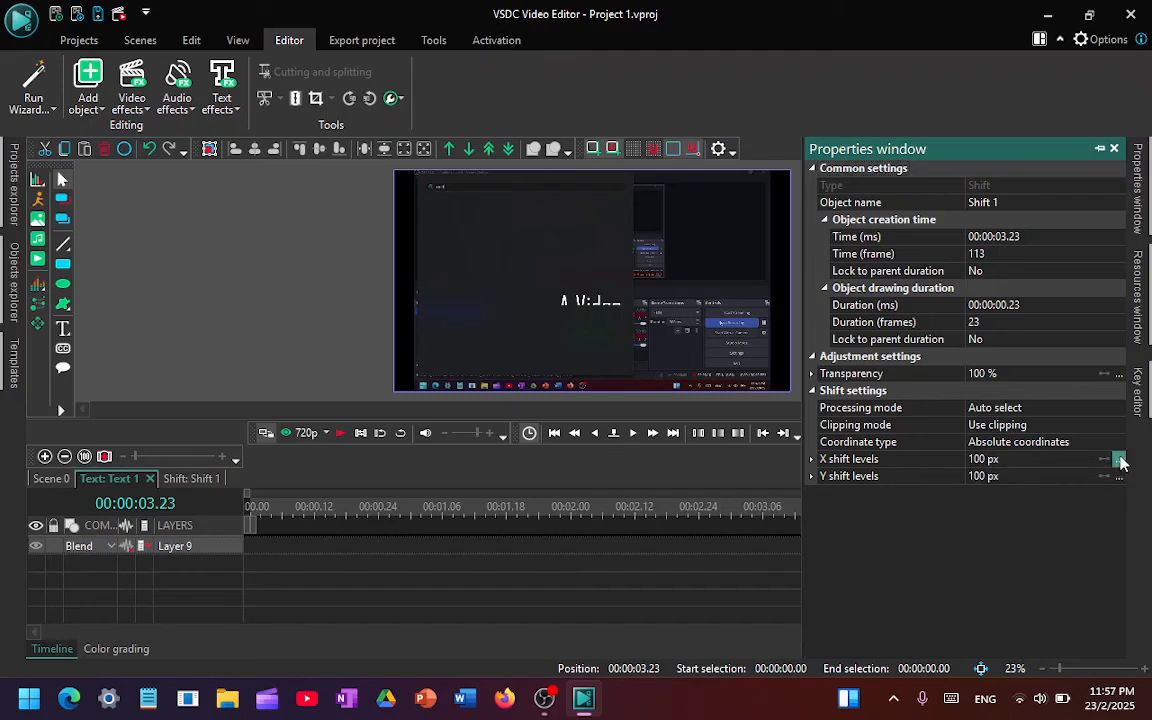
pyautogui.click(986, 459)
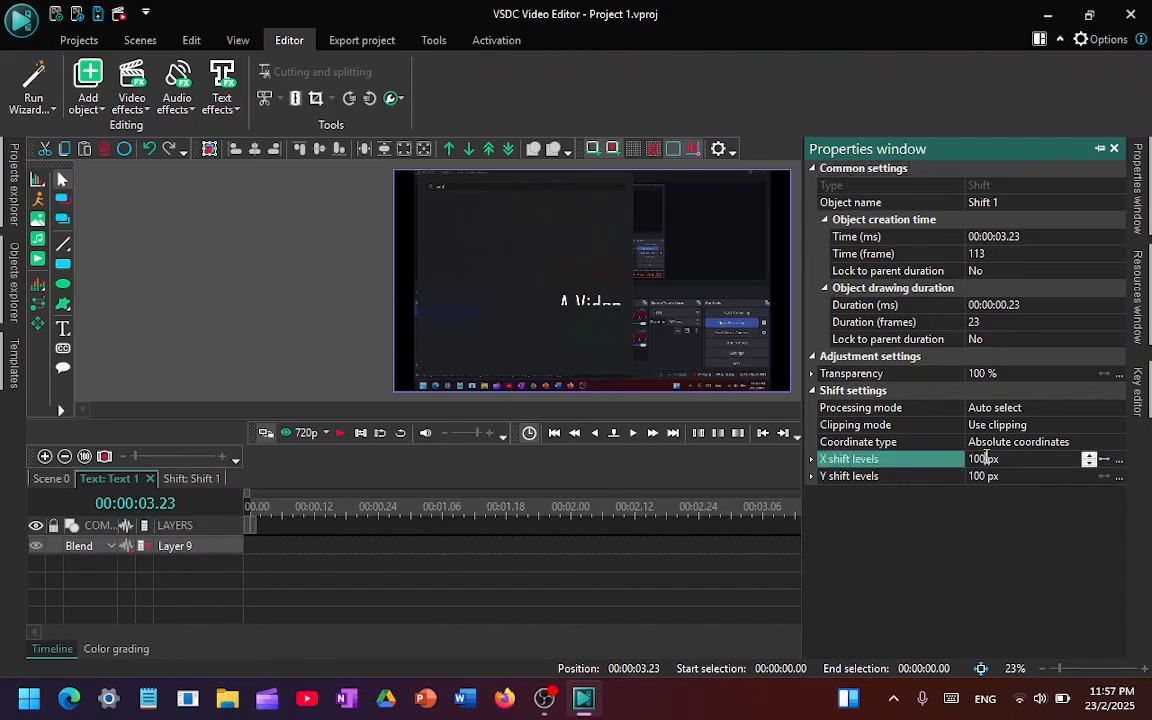
pyautogui.write('0')
pyautogui.press('Return')
pyautogui.click(1050, 477)
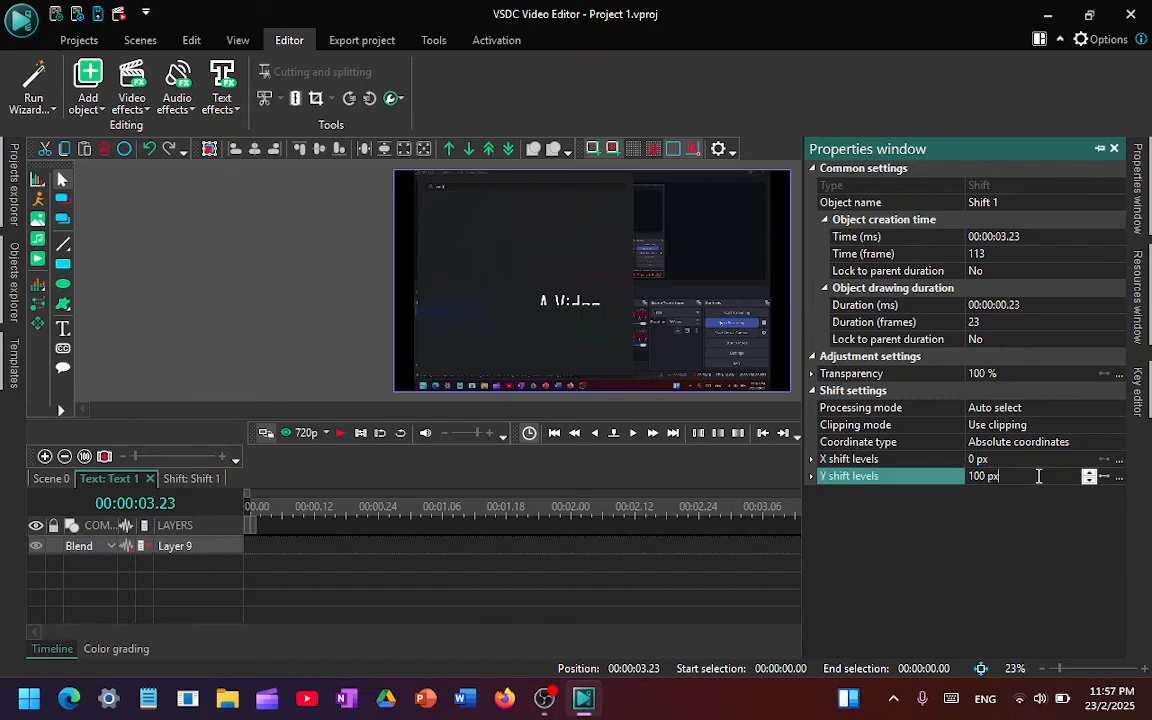
pyautogui.write('0')
pyautogui.press('Return')
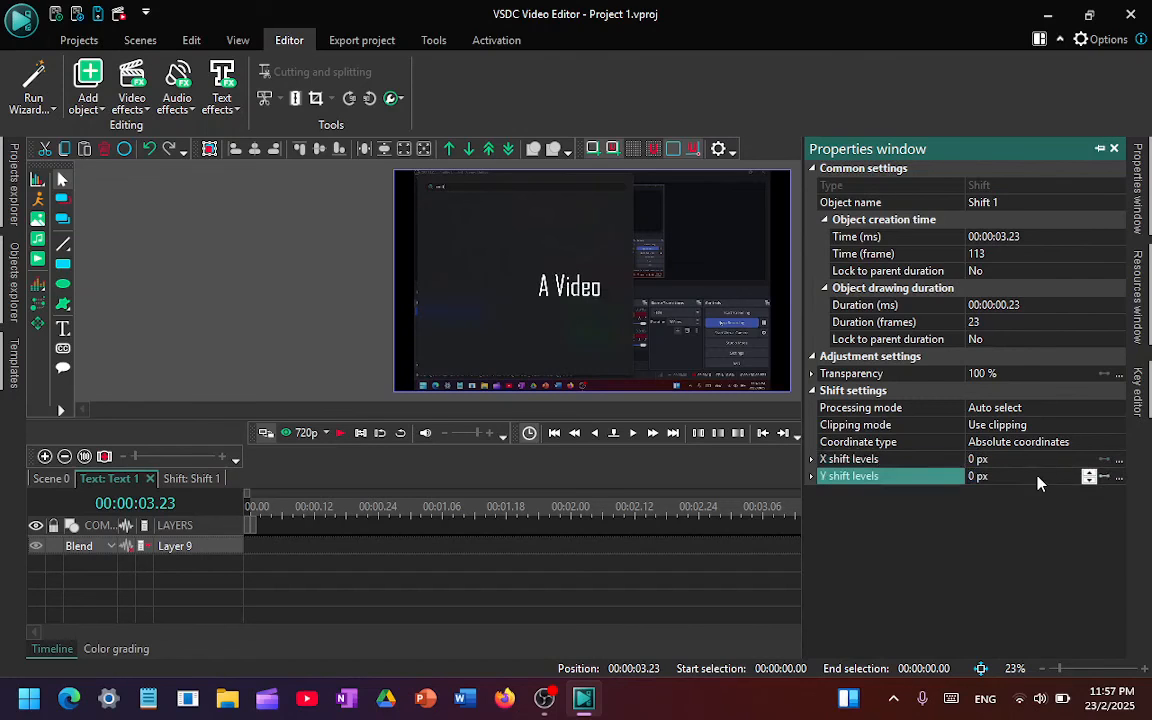
# Edit the effect's X shift curve so its end point at 00:00:00.22 drops to about -541 px.
pyautogui.click(1119, 460)
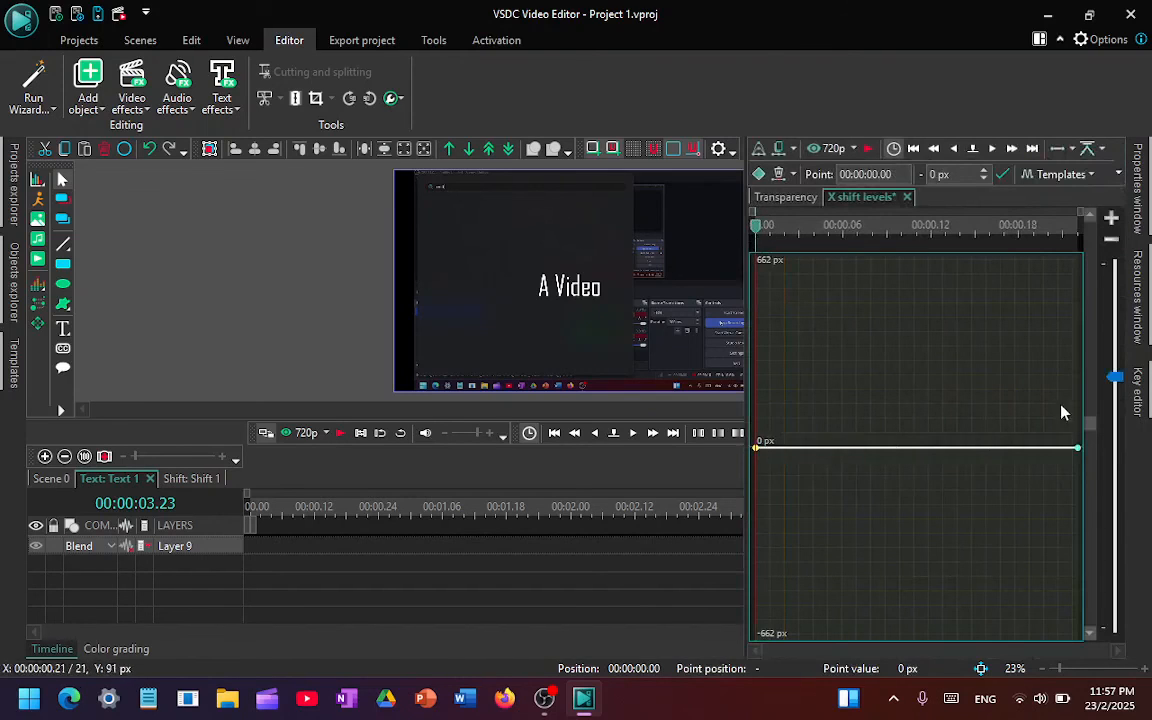
pyautogui.click(1073, 238)
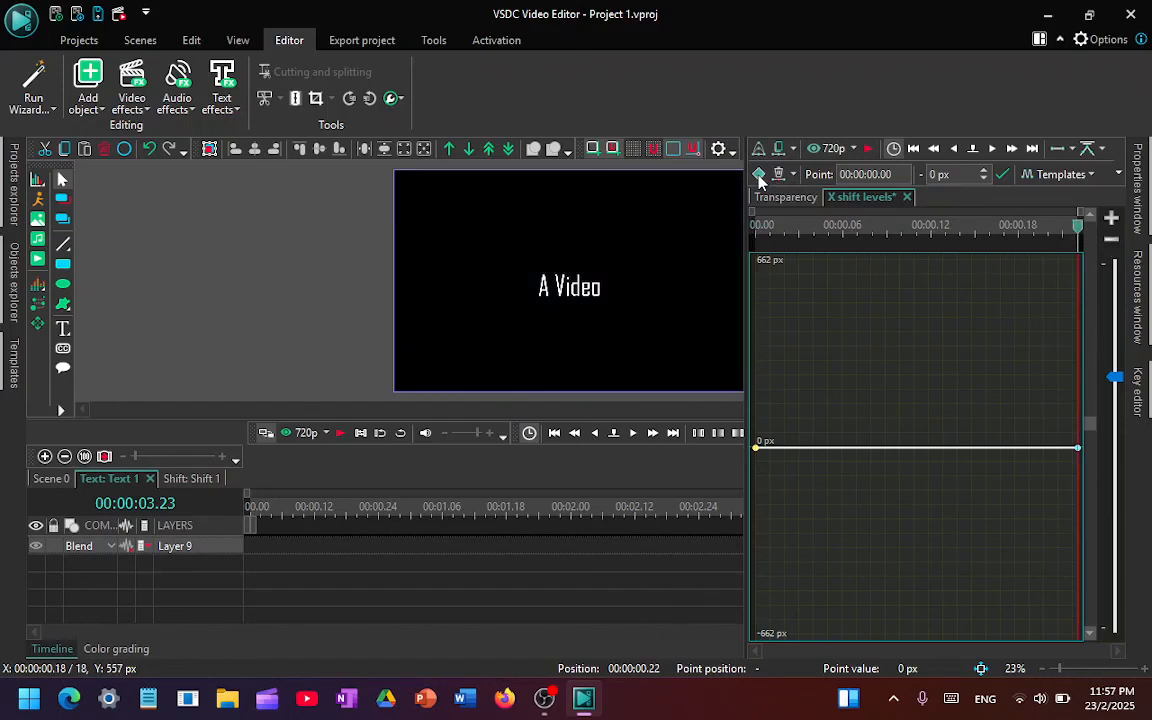
pyautogui.click(766, 178)
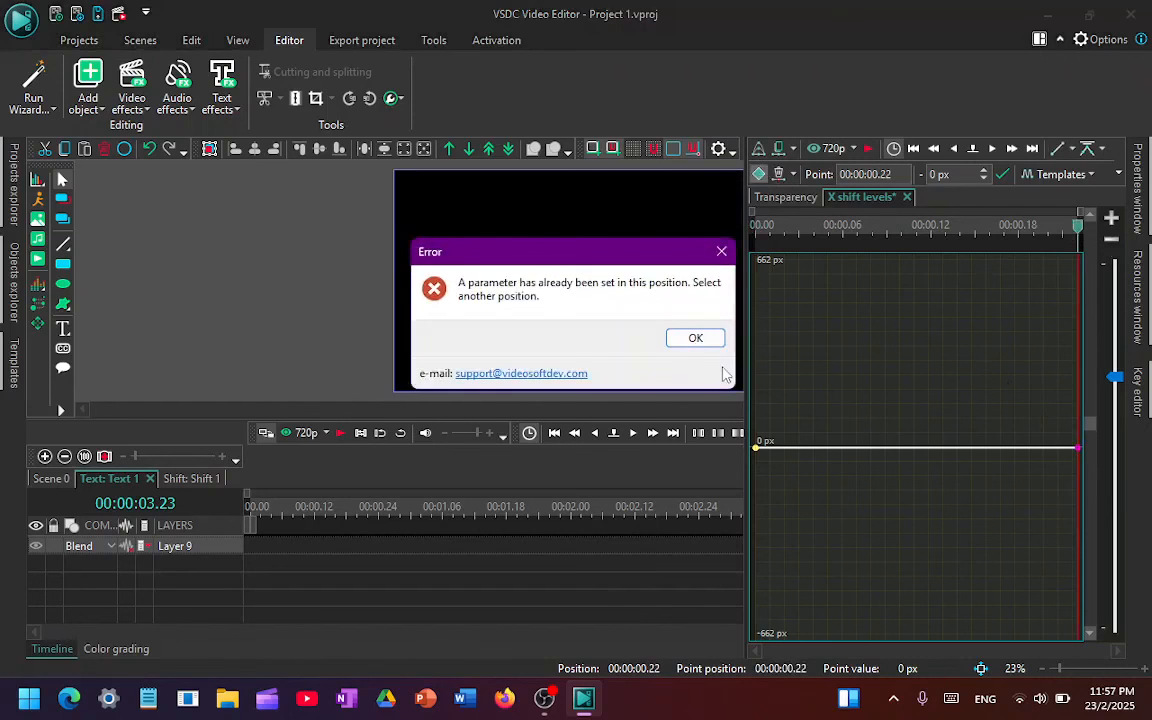
pyautogui.click(695, 338)
pyautogui.moveTo(1072, 453); pyautogui.dragTo(1077, 605)
# Play the timeline from 00:00:03.11 to check the text's shift animation.
pyautogui.click(358, 510)
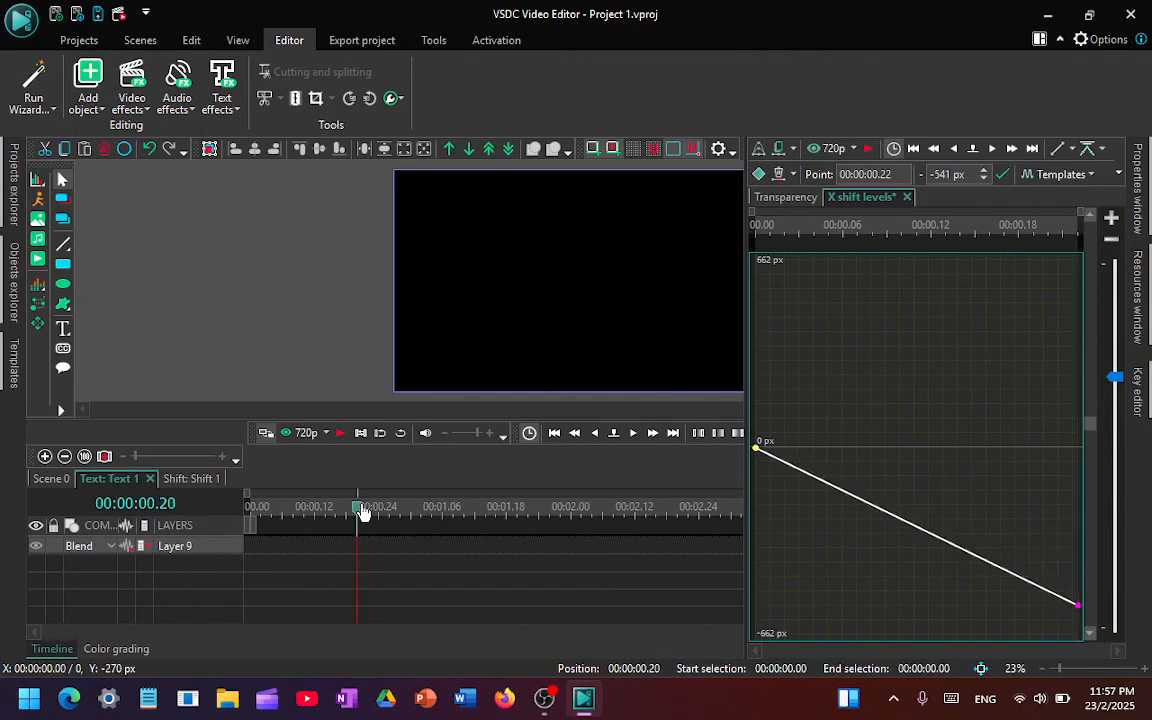
pyautogui.click(560, 510)
pyautogui.click(793, 512)
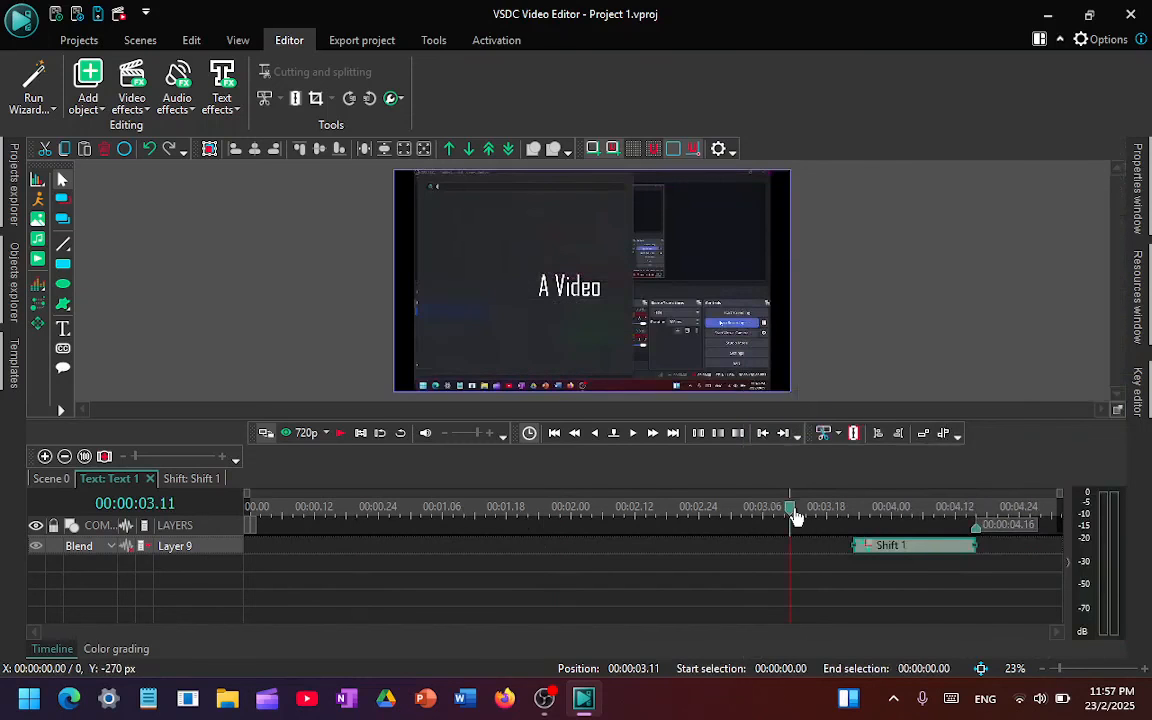
pyautogui.press('space')
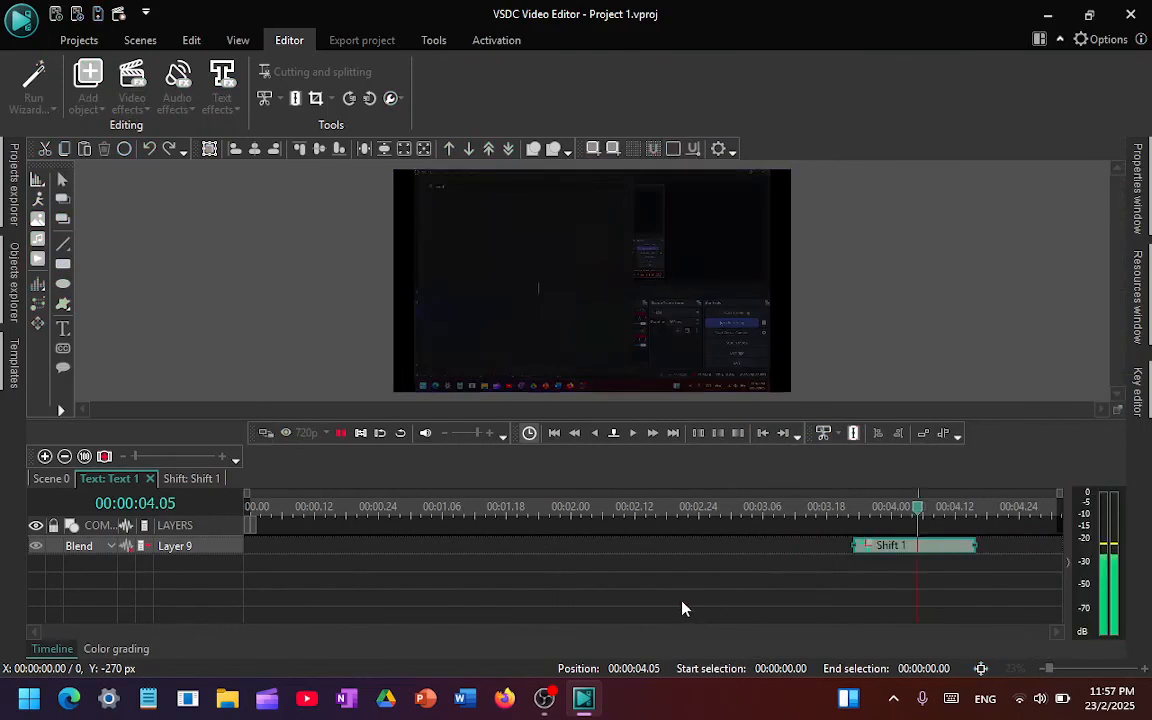
# Return to Scene 0 and move the playhead back to 00:00:00.00.
pyautogui.click(50, 478)
pyautogui.click(544, 698)
pyautogui.click(544, 698)
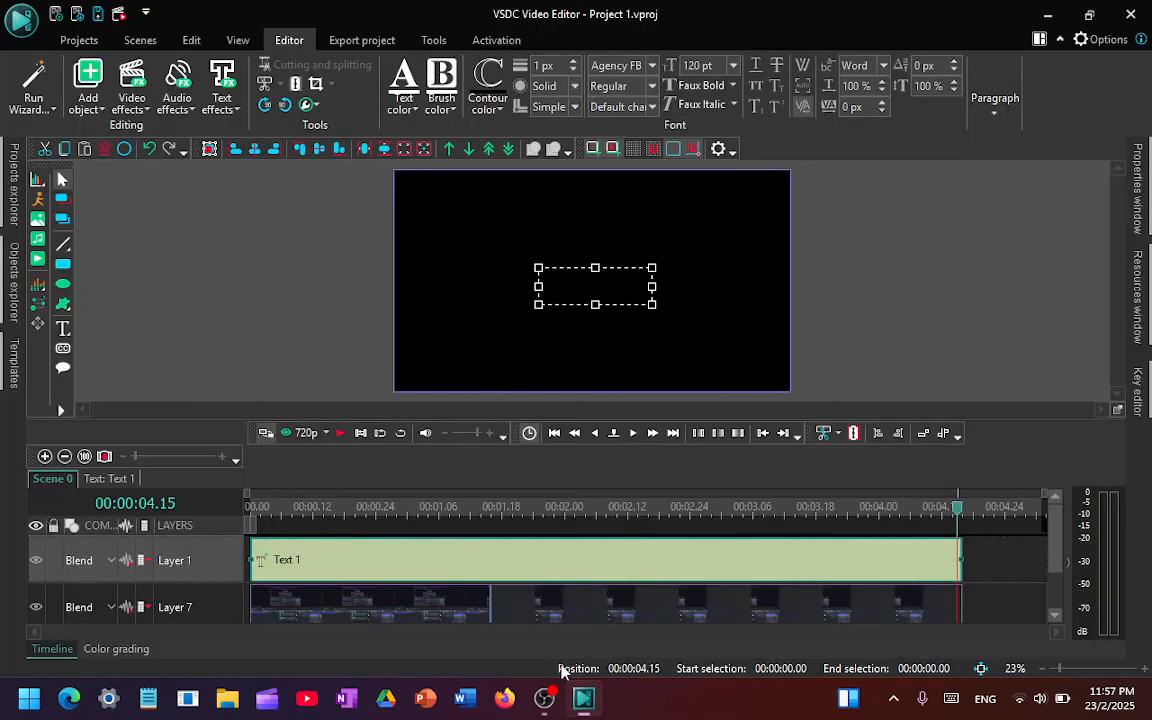
pyautogui.moveTo(428, 524); pyautogui.dragTo(229, 524)
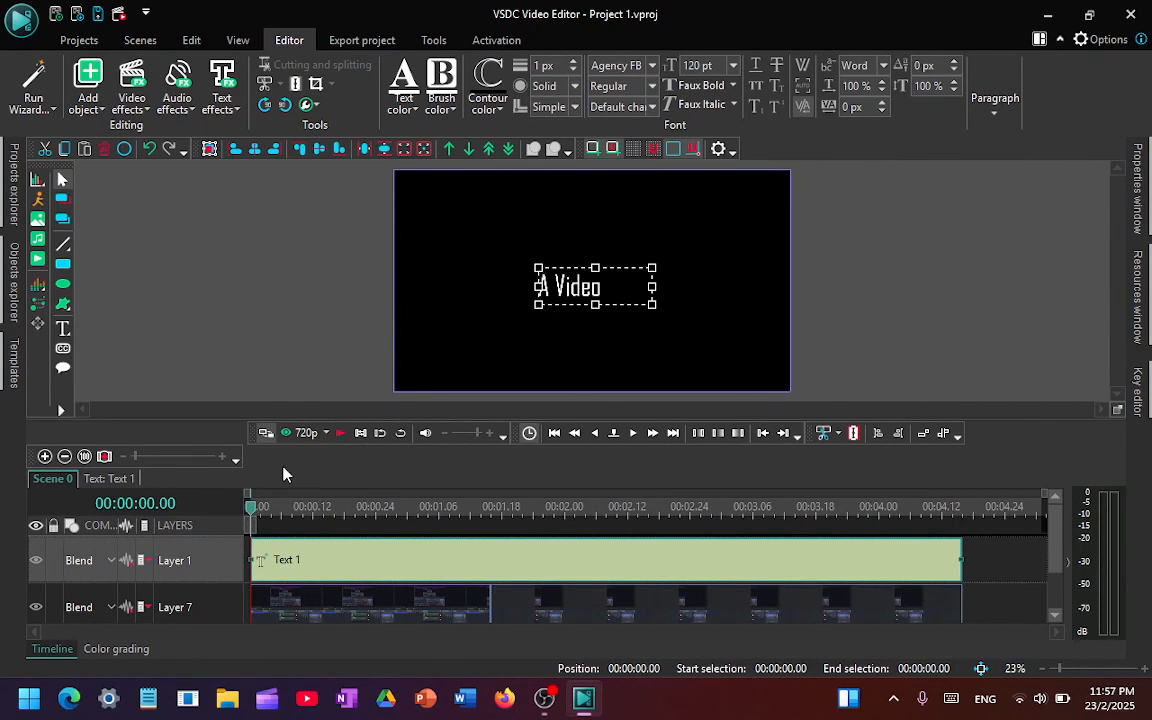
# Open the project export settings and examine the codec profiles, quality presets and output file path for MP4.
pyautogui.click(350, 40)
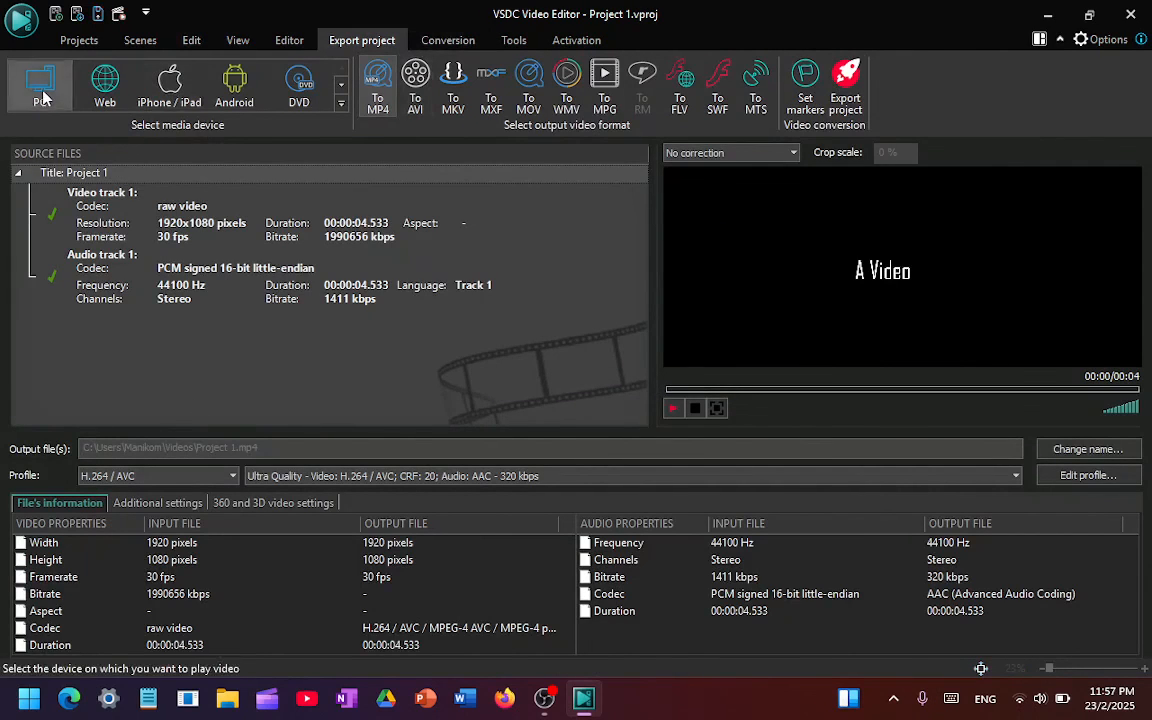
pyautogui.click(160, 475)
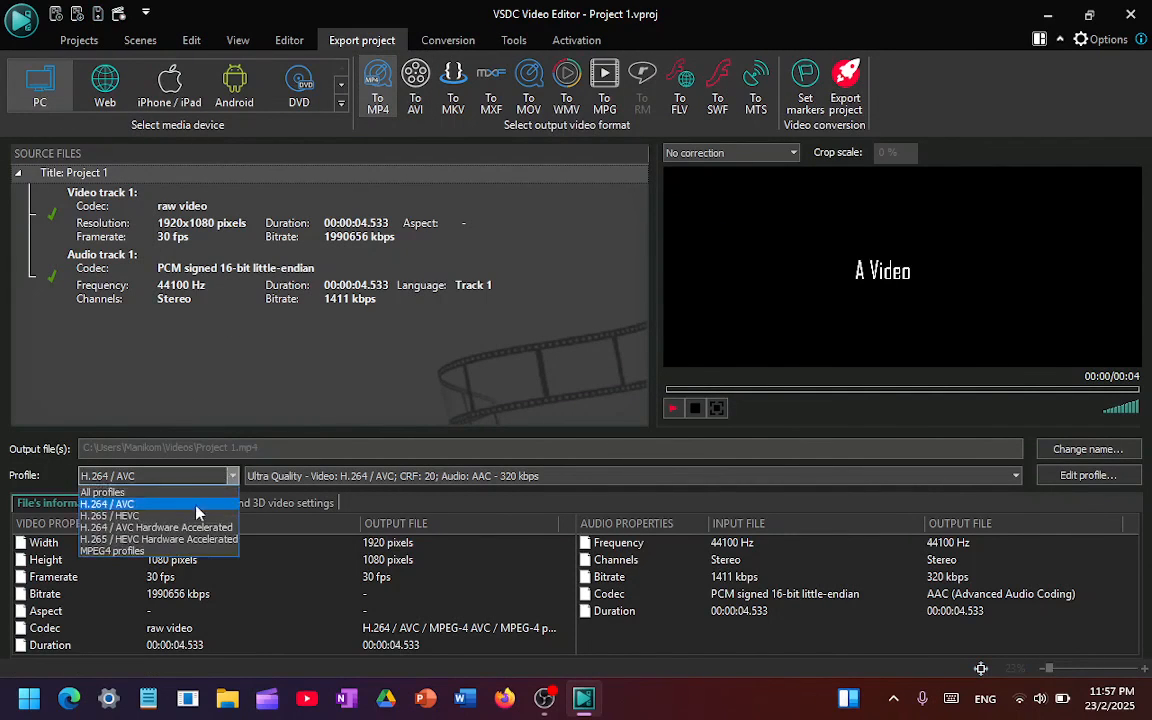
pyautogui.click(150, 479)
pyautogui.click(391, 477)
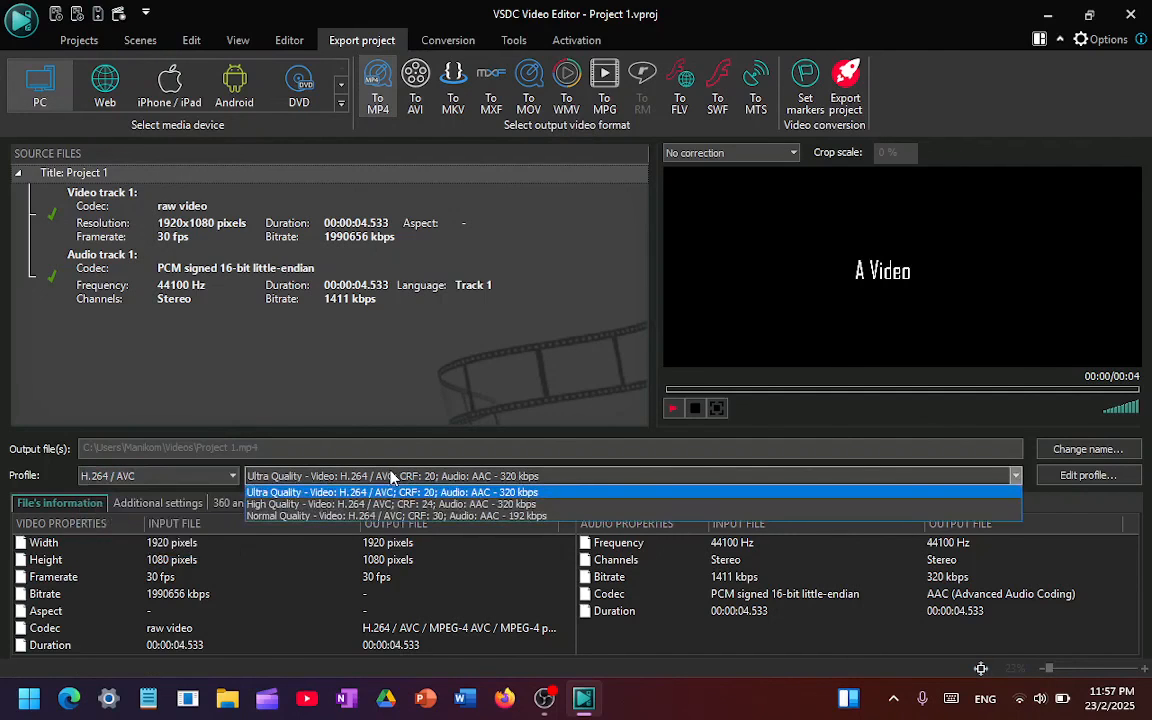
pyautogui.click(380, 481)
pyautogui.click(365, 452)
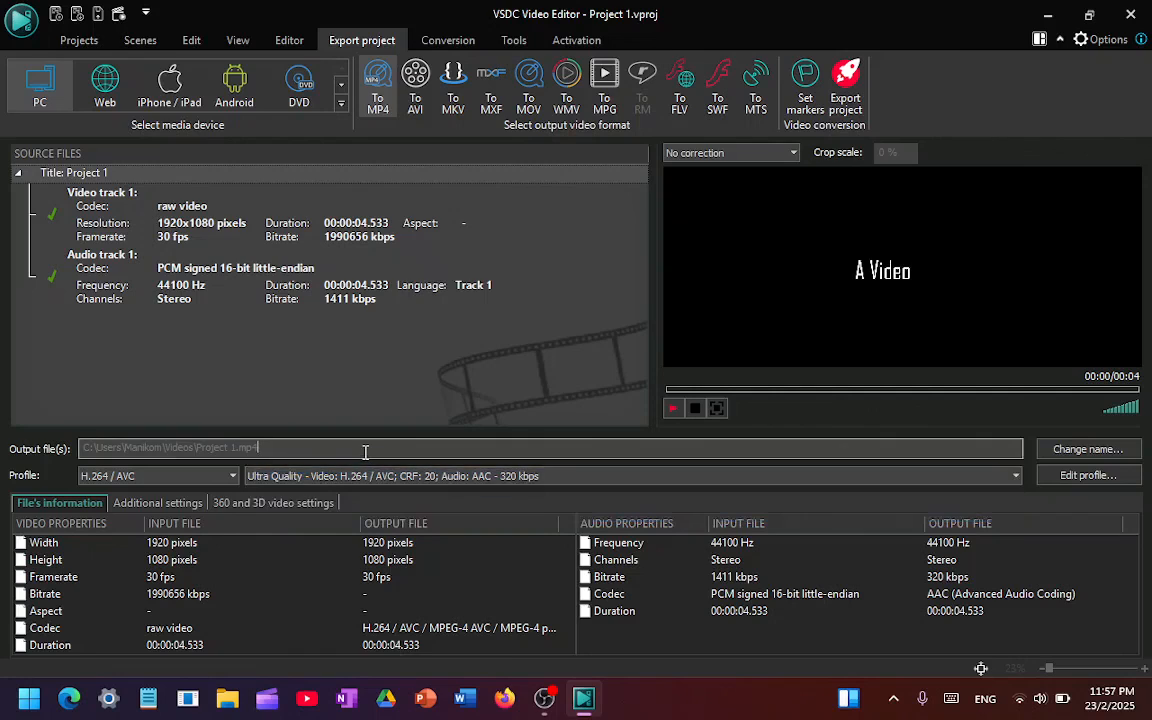
pyautogui.moveTo(315, 447); pyautogui.dragTo(183, 450)
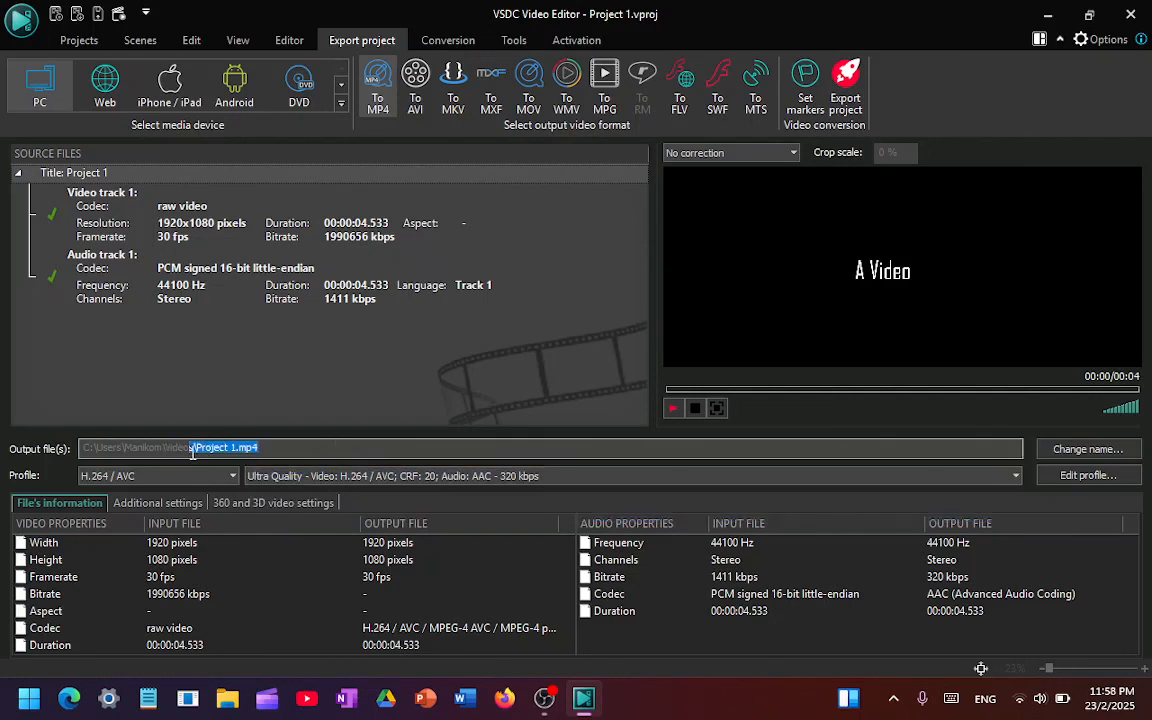
pyautogui.click(607, 222)
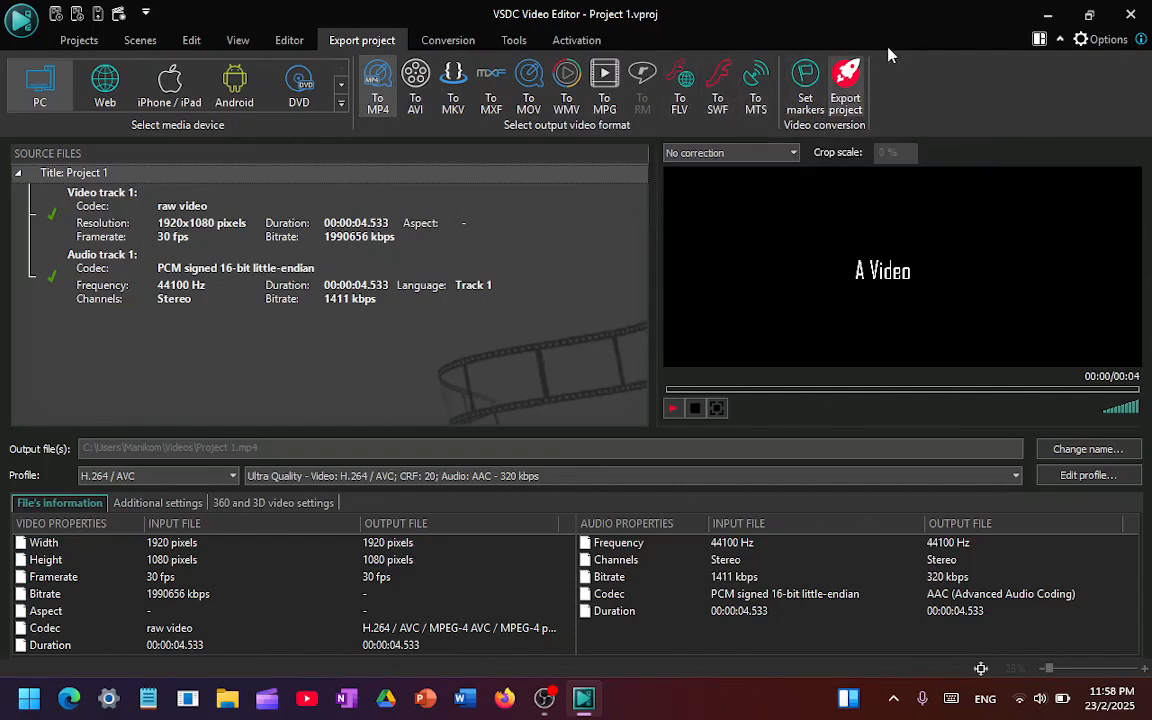
pyautogui.click(546, 706)
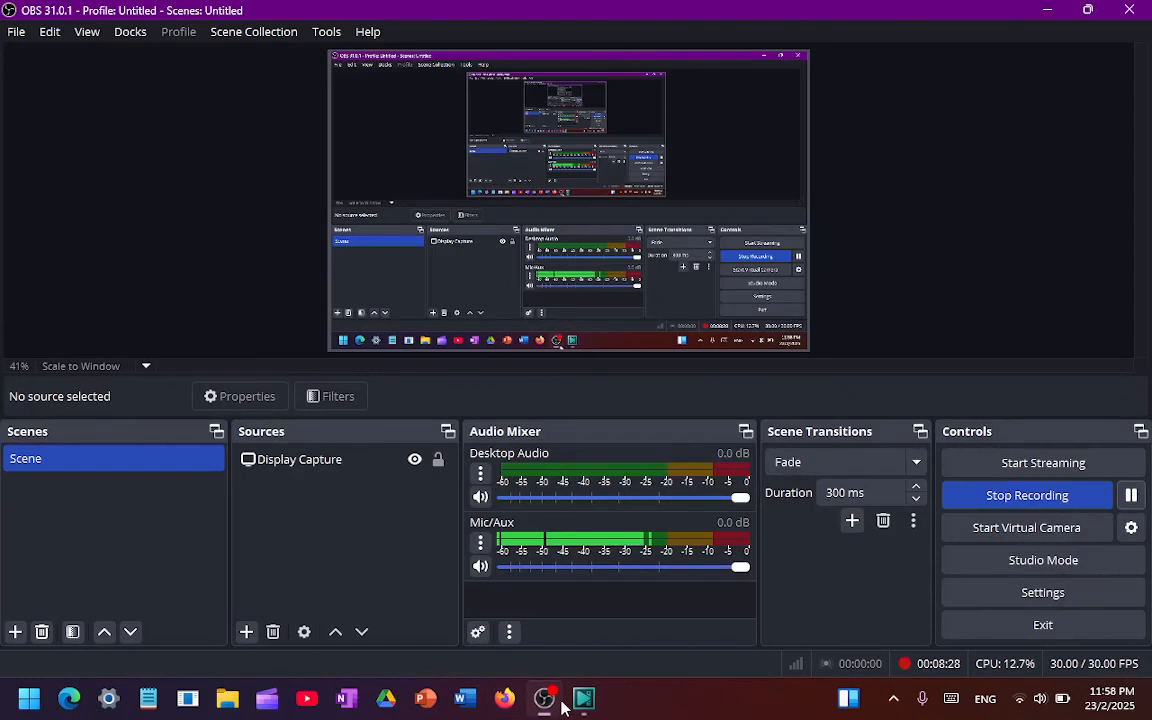